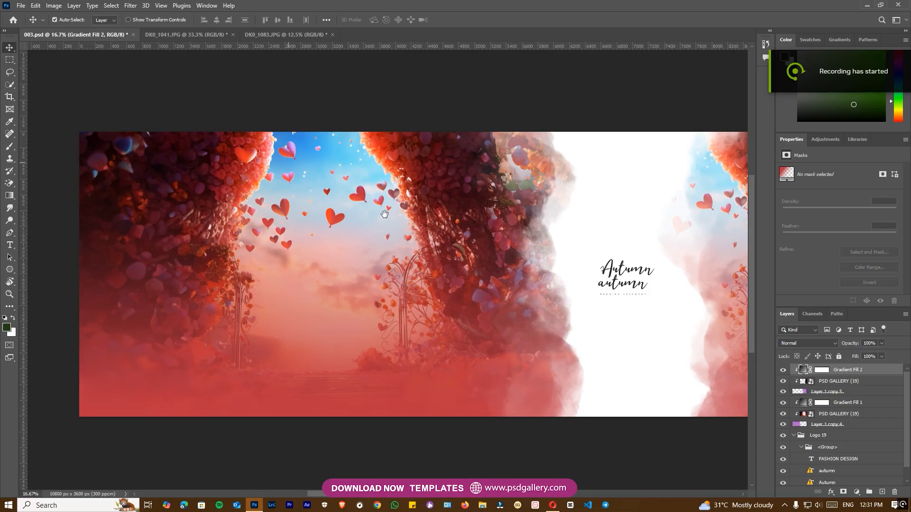
Switch to DK0_1041.JPG and crop both sides of the photo closer to the couple, to about 2365 px wide
left_click(196, 34)
key("ctrl+plus")
key("ctrl+minus")
key("ctrl+minus")
key("c")
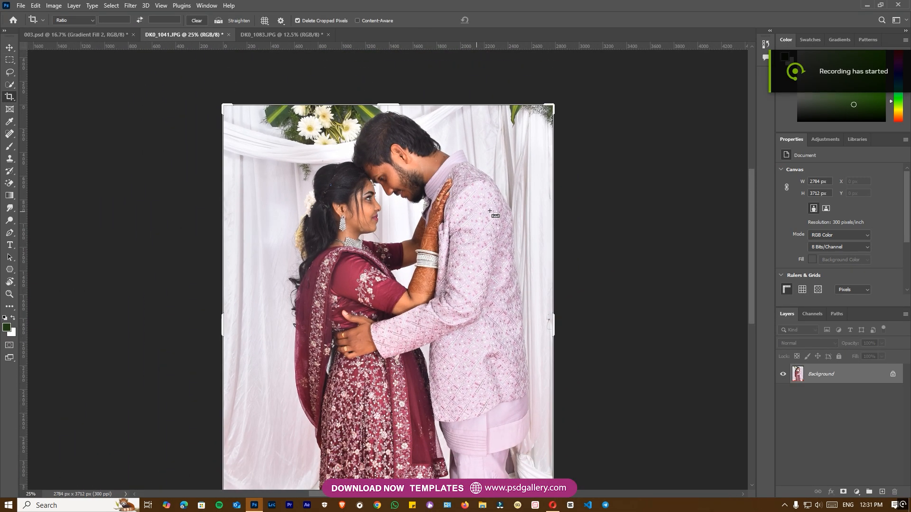
key("ctrl+minus")
left_click_drag(277, 313, 291, 311)
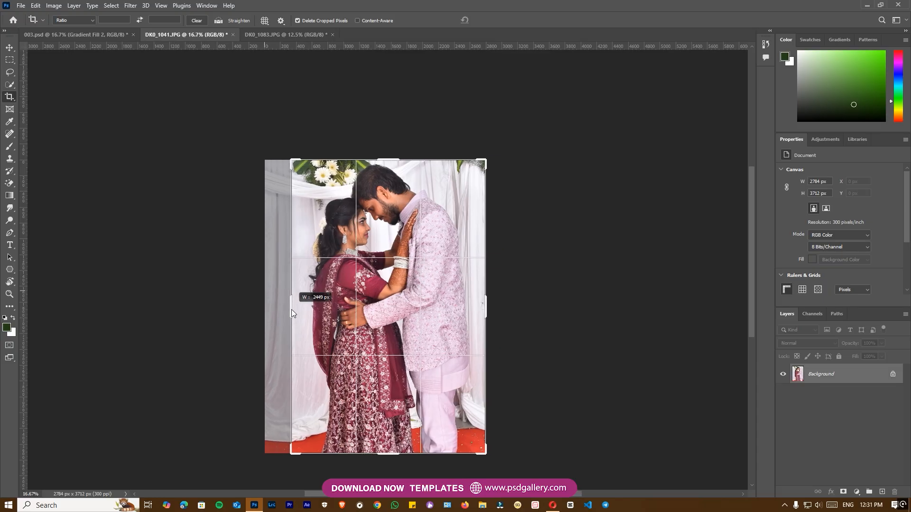
left_click_drag(487, 306, 484, 305)
key("ctrl+plus")
key("ctrl+plus")
key("Return")
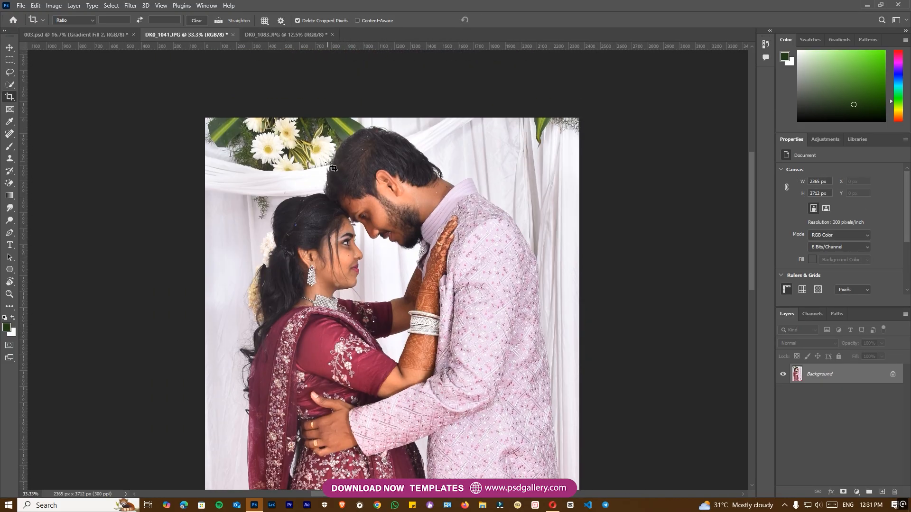
Select the couple in the cropped photo automatically with Select Subject
key("ctrl+plus")
key("ctrl+plus")
key("ctrl+plus")
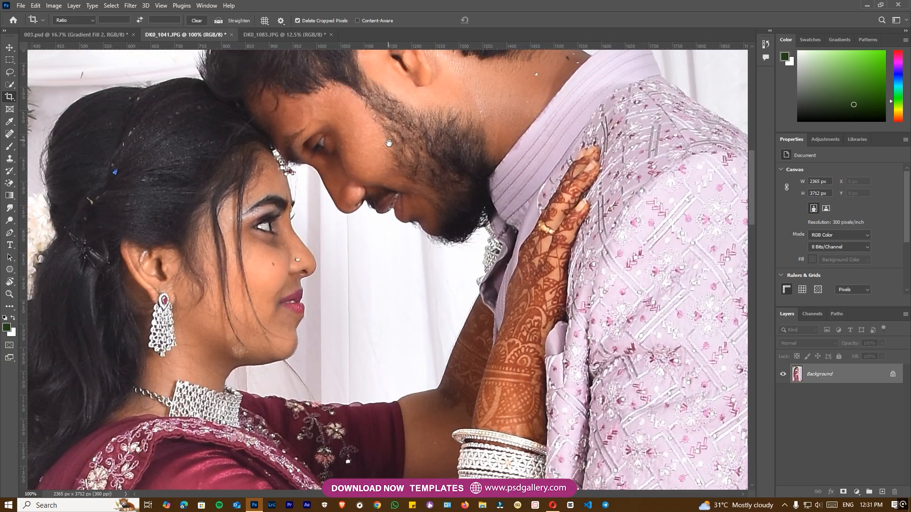
left_click_drag(389, 143, 386, 220)
key("ctrl+minus")
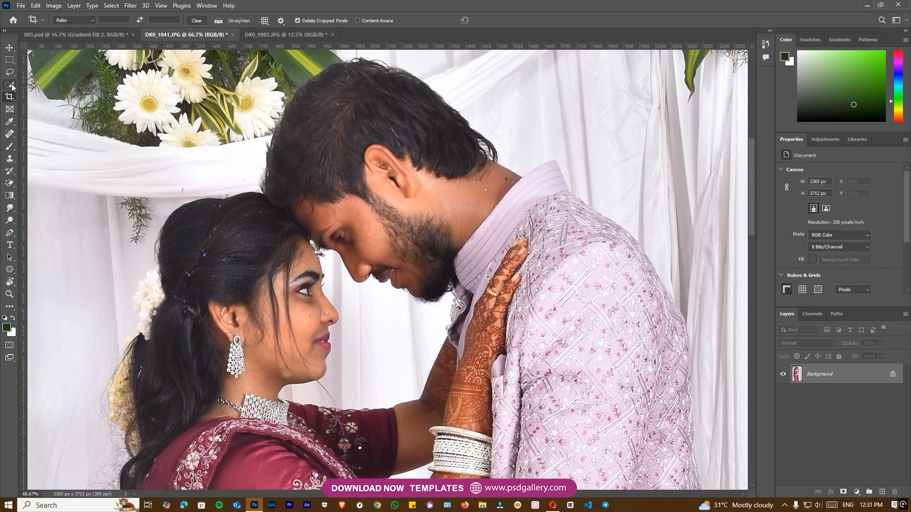
left_click(9, 84)
left_click(272, 18)
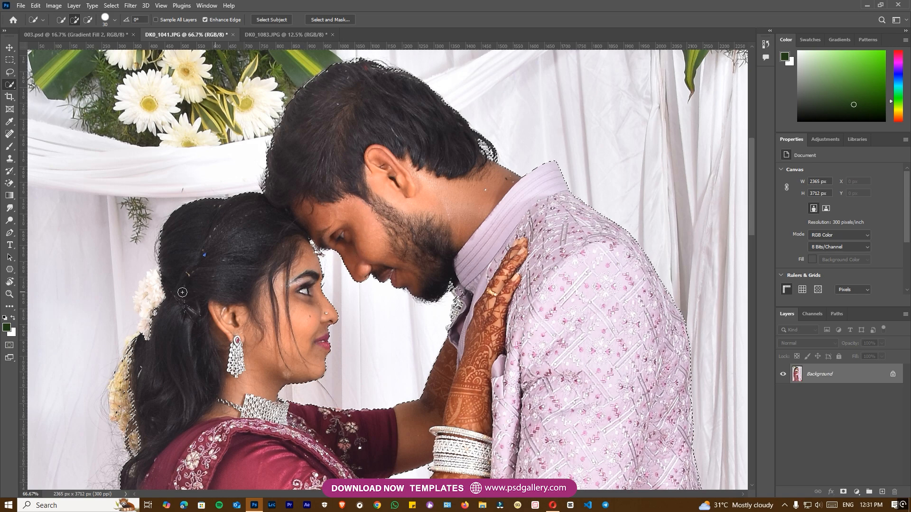
Extend the selection with Quick Selection over the white flowers and the area behind the woman's hair
left_click_drag(152, 286, 143, 339)
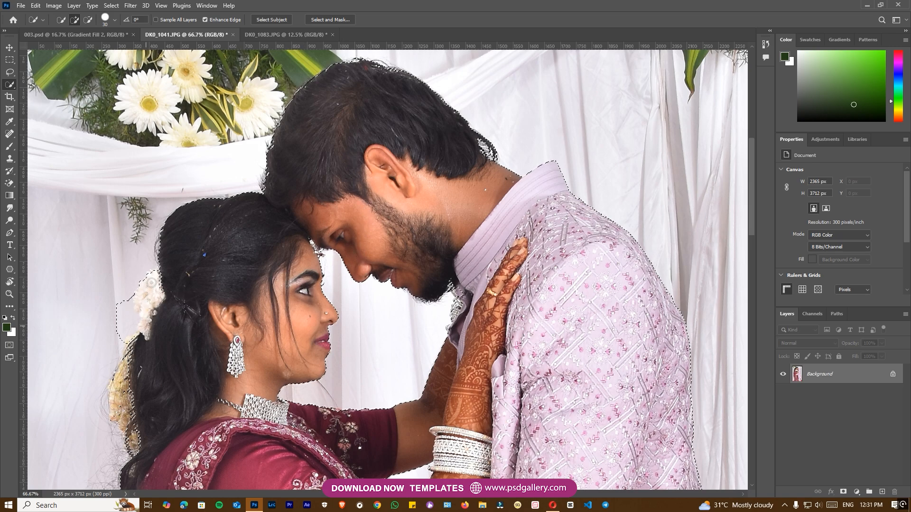
left_click_drag(164, 287, 162, 308)
left_click_drag(176, 357, 195, 261)
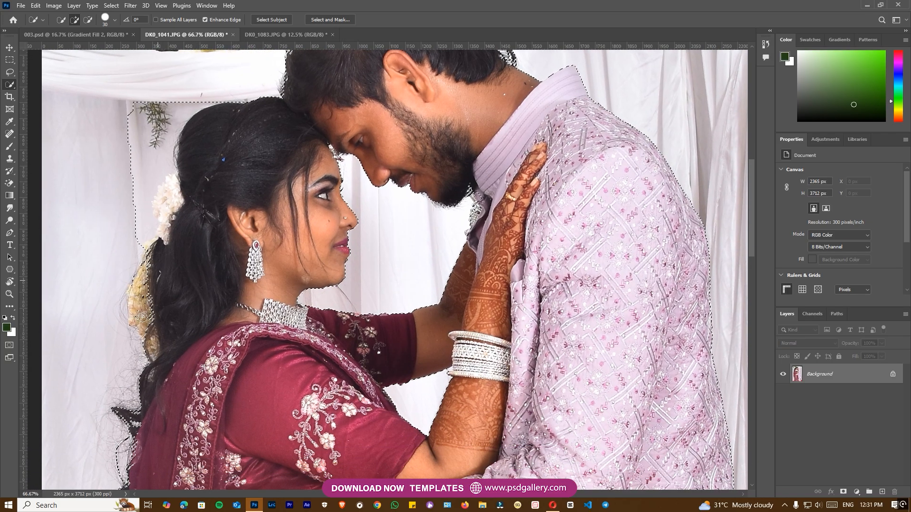
left_click_drag(216, 417, 255, 283)
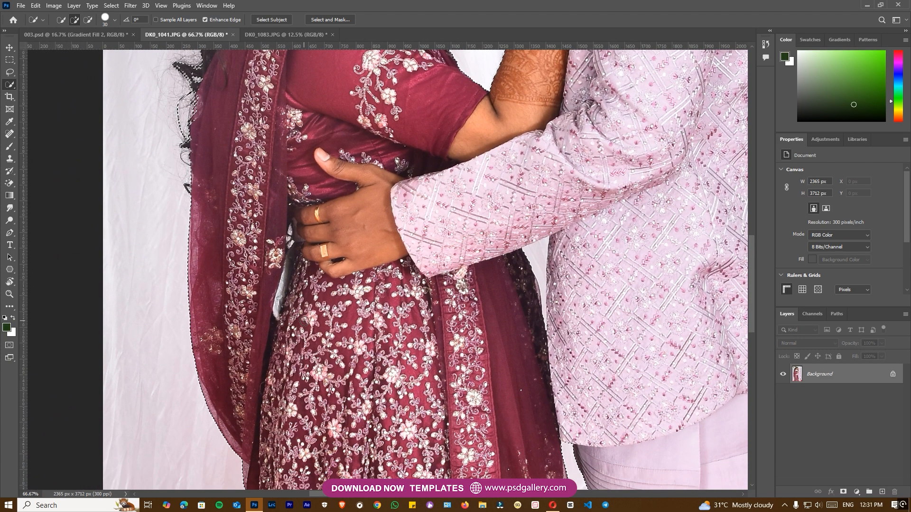
Examine the selection outline around the couple's clothing, faces and the gap between them
key("ctrl+minus")
key("ctrl+minus")
left_click_drag(365, 359, 331, 455)
left_click_drag(368, 175, 363, 298)
key("ctrl+plus")
key("ctrl+plus")
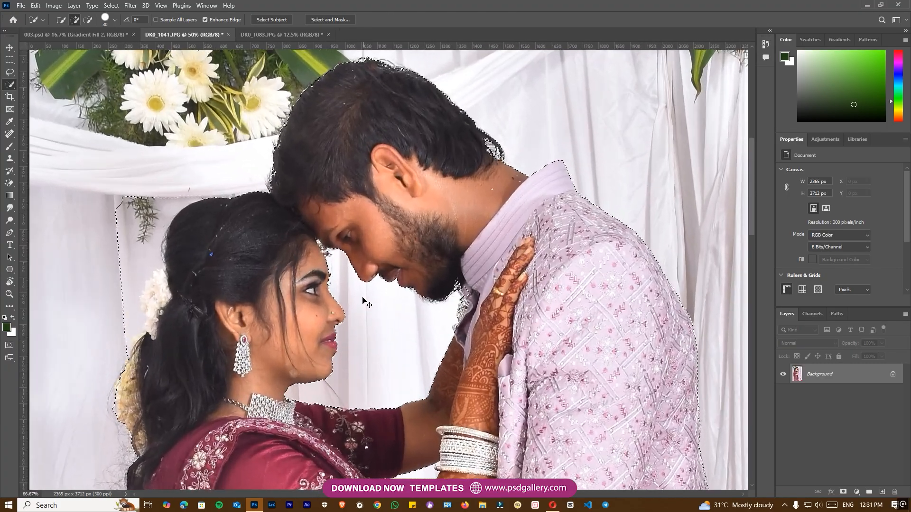
key("ctrl+plus")
key("ctrl+plus")
key("ctrl+plus")
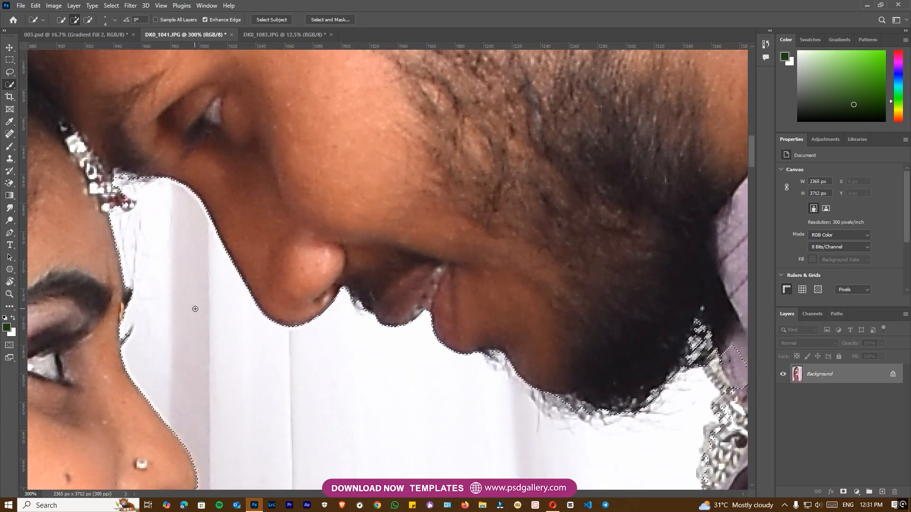
key("ctrl+minus")
key("ctrl+minus")
key("ctrl+minus")
key("ctrl+minus")
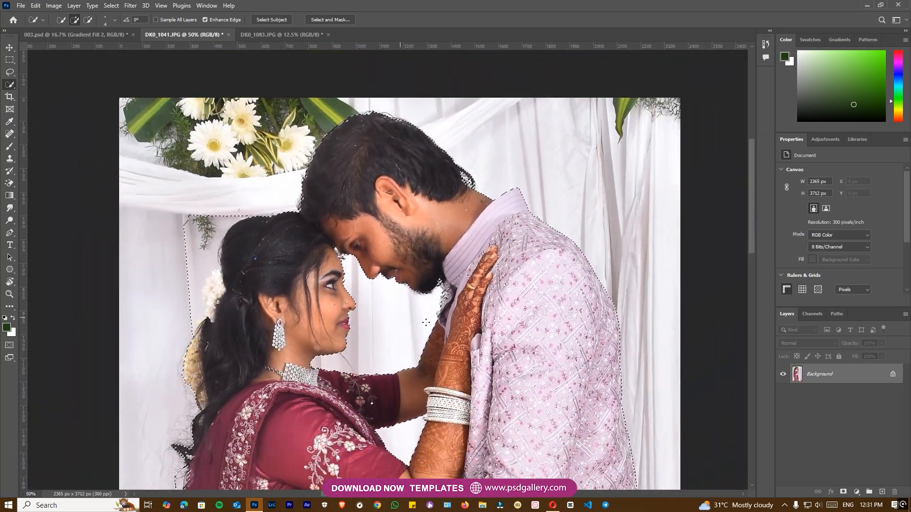
Copy the selected couple to a new layer
left_click_drag(455, 329, 398, 257)
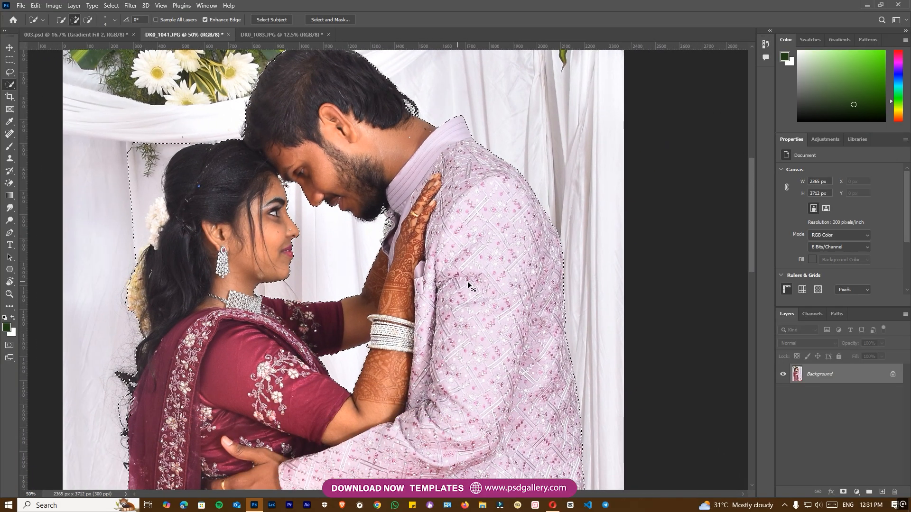
left_click_drag(468, 287, 453, 216)
key("ctrl+j")
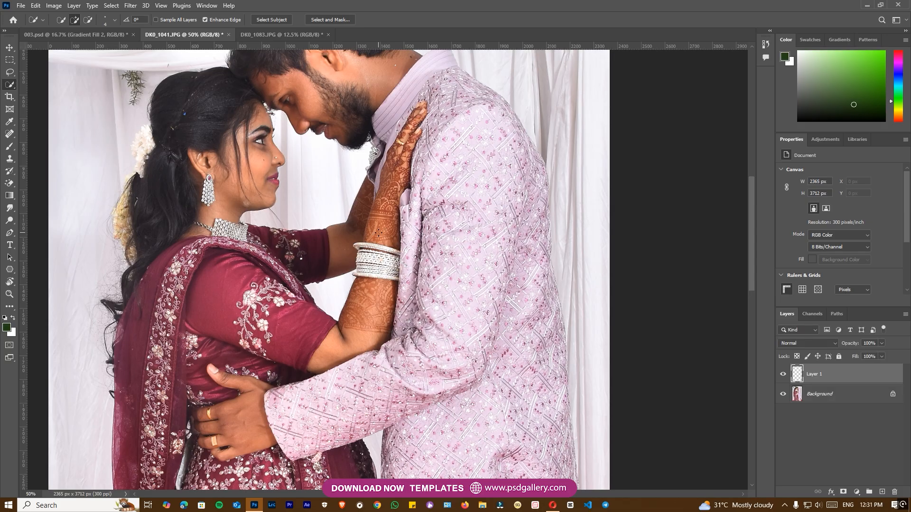
Move the cut-out couple into 003.psd, scale it to about 1802 × 3232 px and place it in front of the heart-filled archway
key("v")
left_click_drag(259, 178, 291, 261)
key("ctrl+t")
left_click_drag(321, 143, 311, 161)
left_click_drag(214, 242, 226, 243)
key("Return")
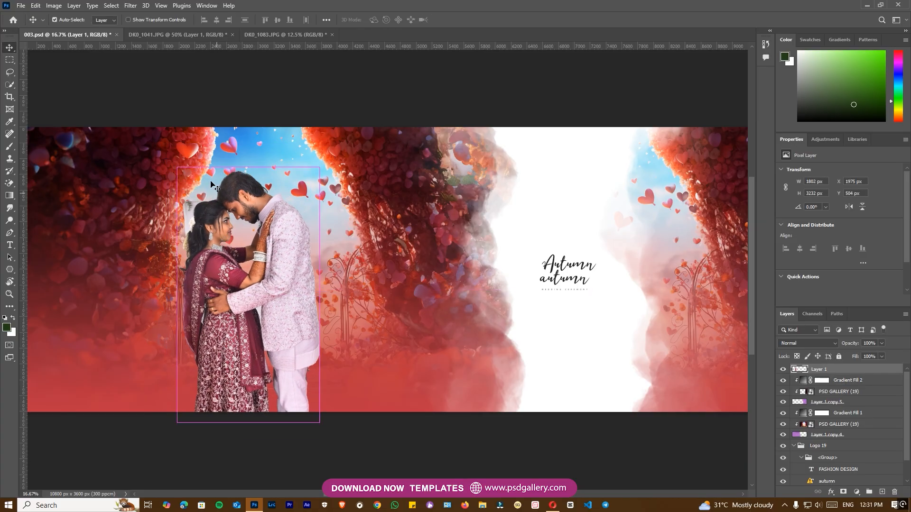
Trace a Pen path up the outer edge of the yellow flowers behind the woman's hair
key("ctrl+plus")
scroll(433, 201, "left", 5)
key("ctrl+plus")
key("ctrl+plus")
left_click_drag(379, 163, 421, 289)
key("ctrl+plus")
left_click_drag(310, 219, 437, 215)
right_click(397, 215)
left_click(402, 220)
scroll(403, 237, "down", 4)
scroll(403, 237, "left", 2)
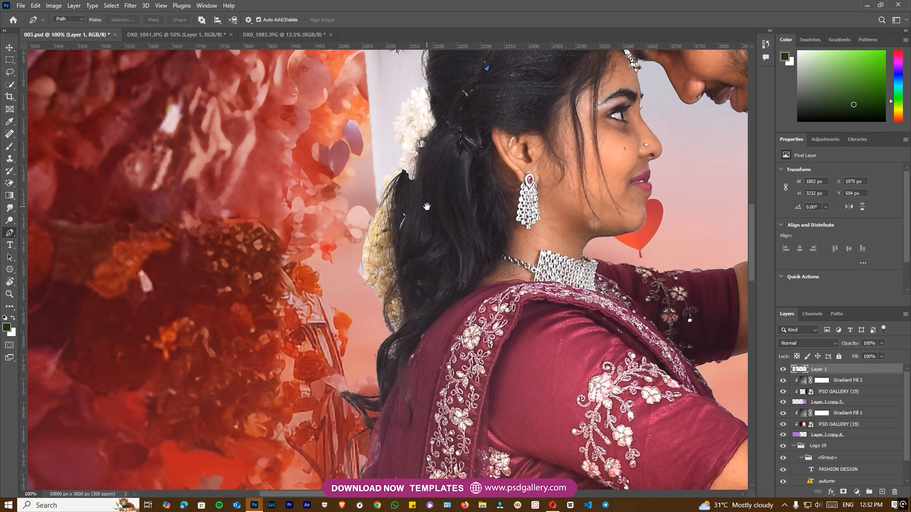
key("p")
key("ctrl+plus")
key("ctrl+plus")
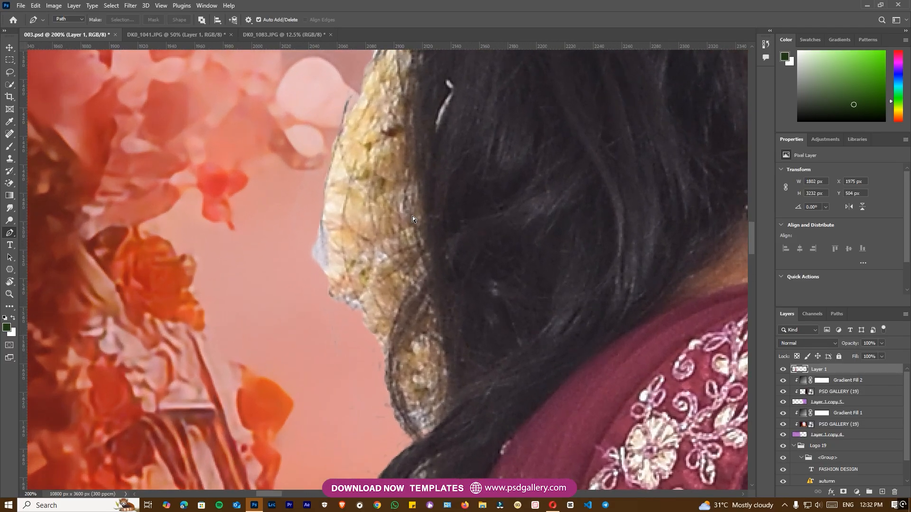
left_click(396, 406)
left_click(390, 384)
left_click(391, 367)
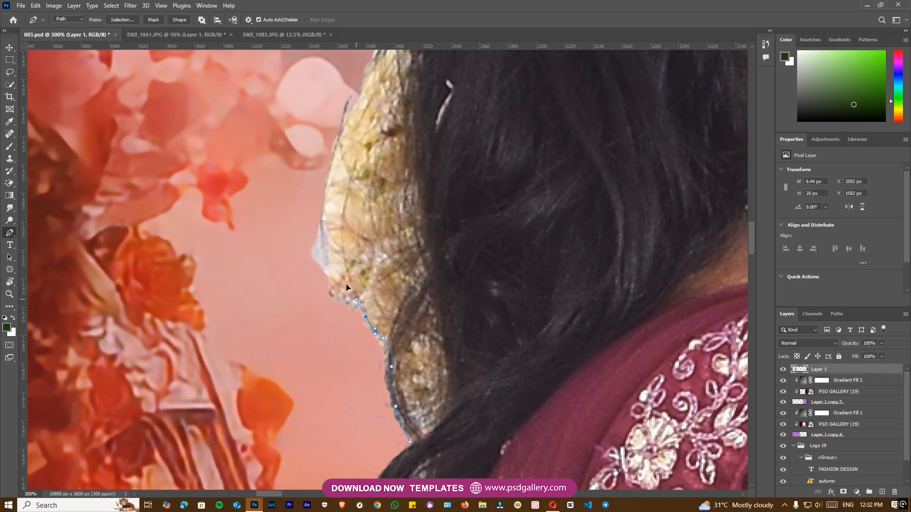
left_click(328, 205)
left_click_drag(338, 160, 320, 351)
left_click(359, 93)
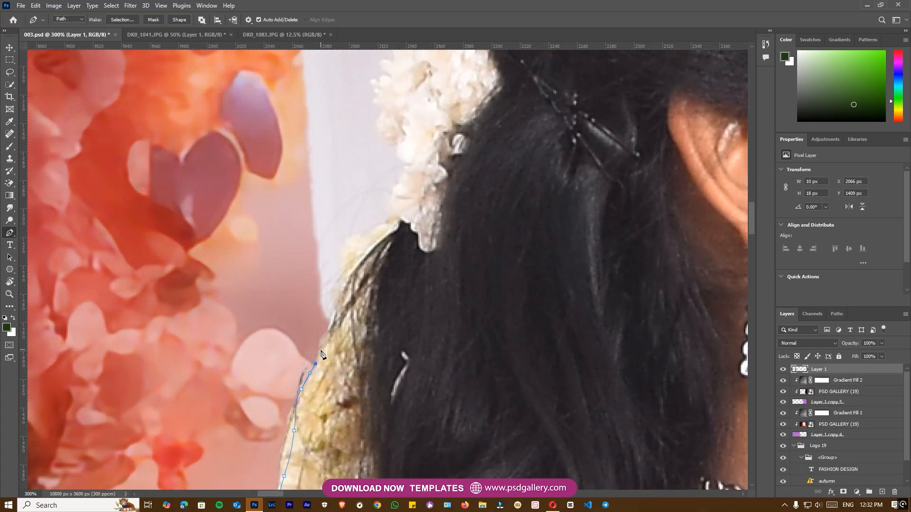
Continue the path around the white hair flowers and over the back of the woman's head
left_click_drag(386, 277, 379, 224)
key("ctrl+minus")
left_click_drag(411, 163, 368, 291)
left_click_drag(387, 212, 438, 173)
left_click(460, 165)
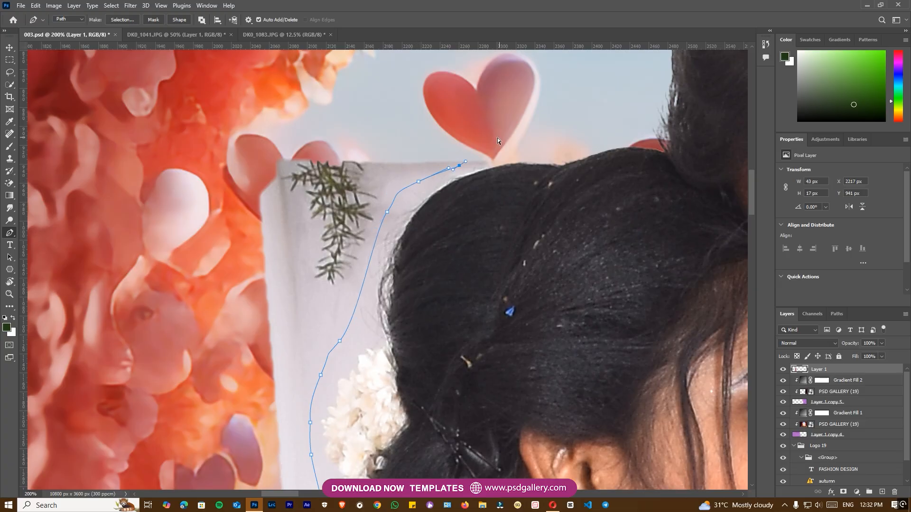
Carry the path around the outside of the leftover white curtain and back down toward its starting point
key("ctrl+minus")
left_click_drag(357, 154, 308, 180)
left_click(292, 189)
left_click_drag(273, 241, 286, 272)
left_click_drag(307, 302, 326, 328)
left_click(359, 340)
left_click(123, 18)
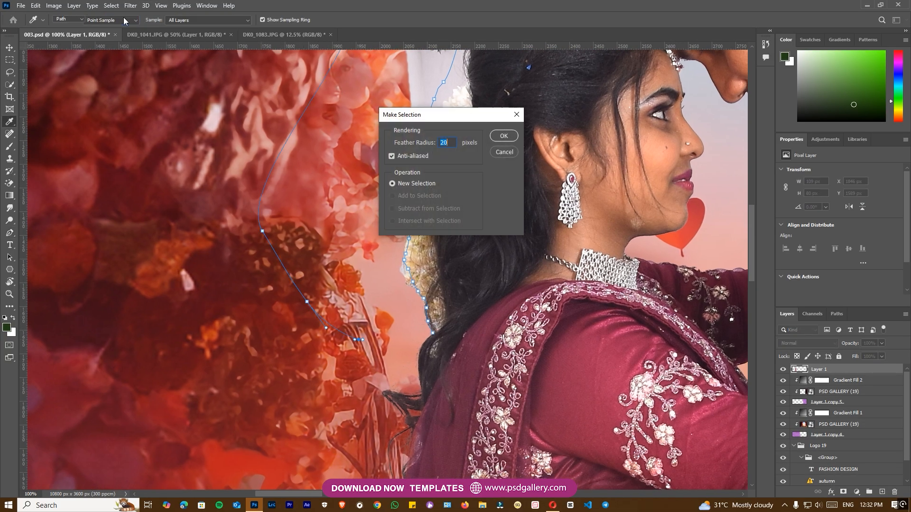
key("Return")
key("ctrl+z")
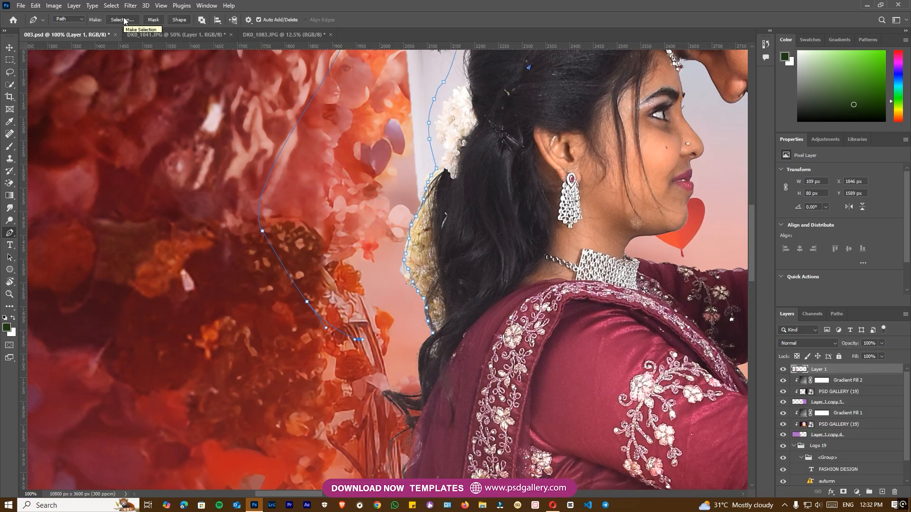
Convert the path to a selection, delete the leftover curtain behind the woman's hair, and deselect
left_click(124, 19)
key("Return")
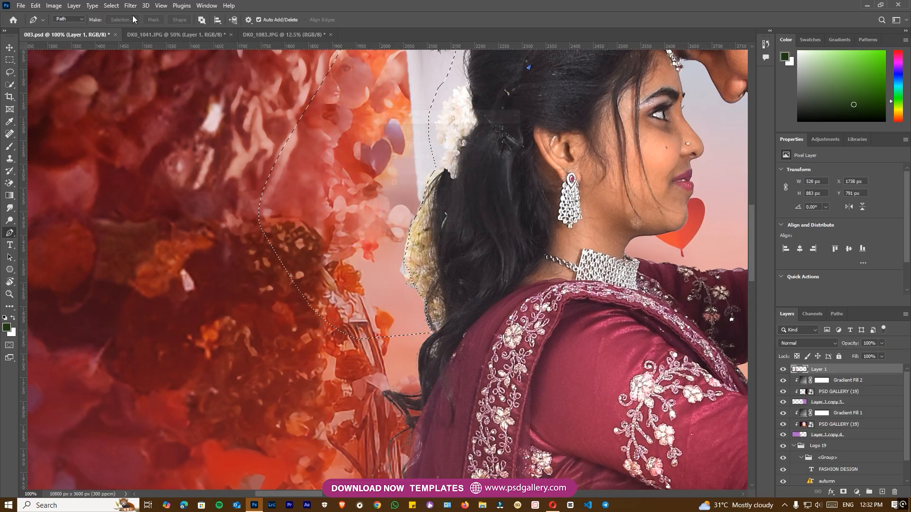
key("ctrl+d")
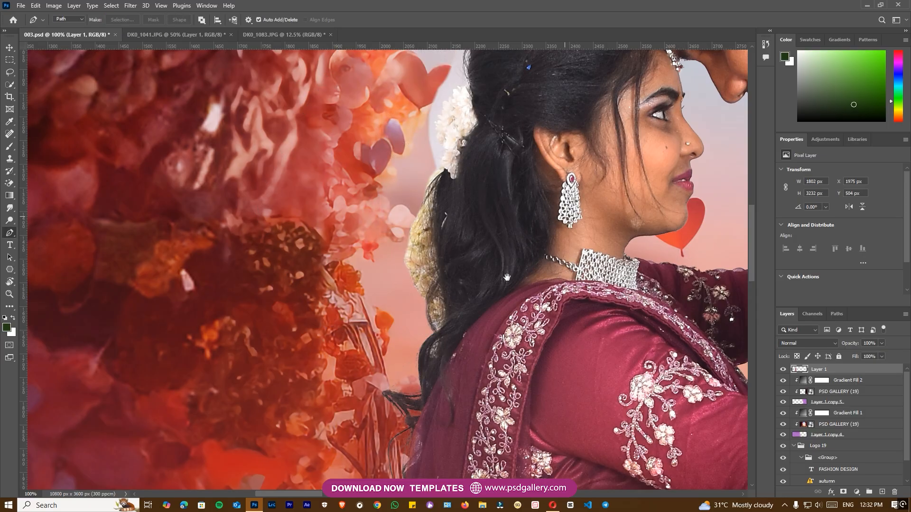
Remove the pale patch on the woman's jaw using a reduced Spot Healing Brush
left_click_drag(632, 122, 528, 272)
key("ctrl+minus")
left_click_drag(555, 322, 442, 268)
scroll(442, 260, "up", 5)
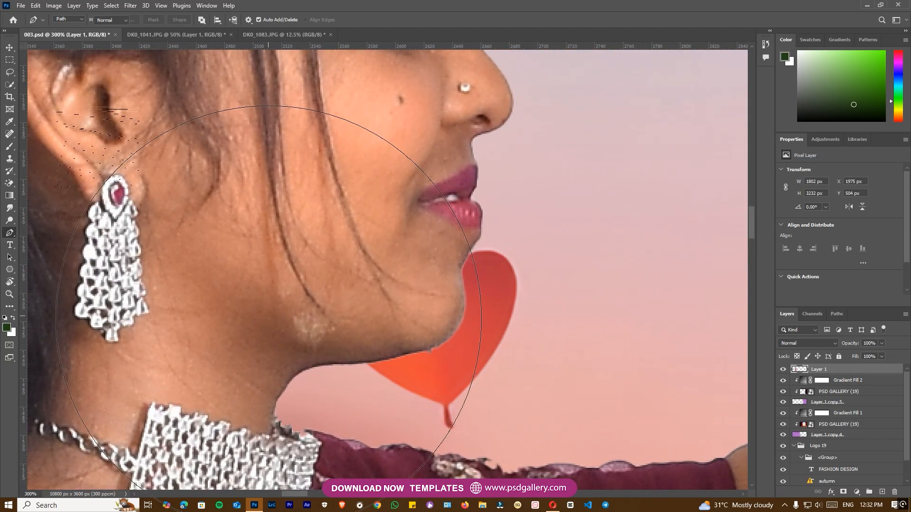
key("j")
key("bracketleft")
key("bracketleft")
key("bracketleft")
key("bracketleft")
key("bracketleft")
key("bracketleft")
key("bracketleft")
key("bracketleft")
key("bracketleft")
key("bracketleft")
key("bracketleft")
key("bracketleft")
key("bracketleft")
key("bracketleft")
left_click_drag(300, 326, 319, 335)
left_click(331, 337)
Heal the dark spot and white specks on the back of the man's neck with a smaller brush
key("bracketleft")
key("bracketleft")
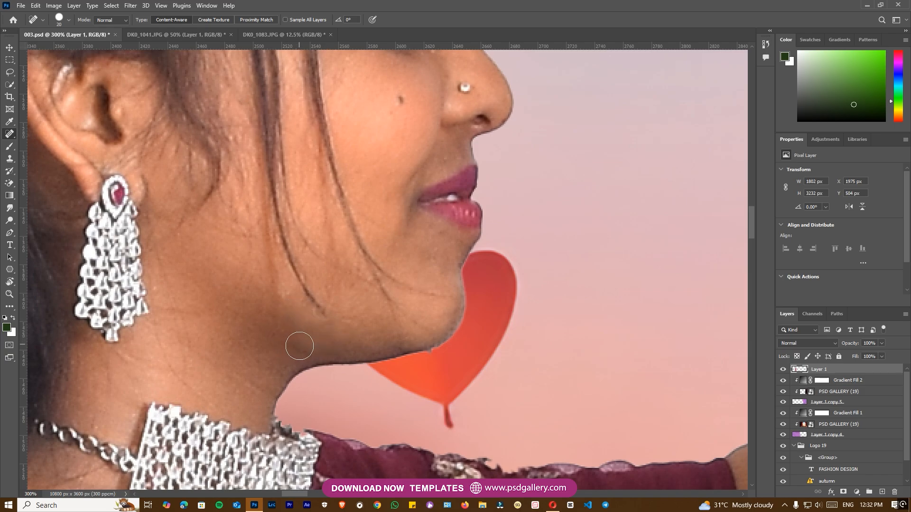
scroll(379, 328, "down", 6)
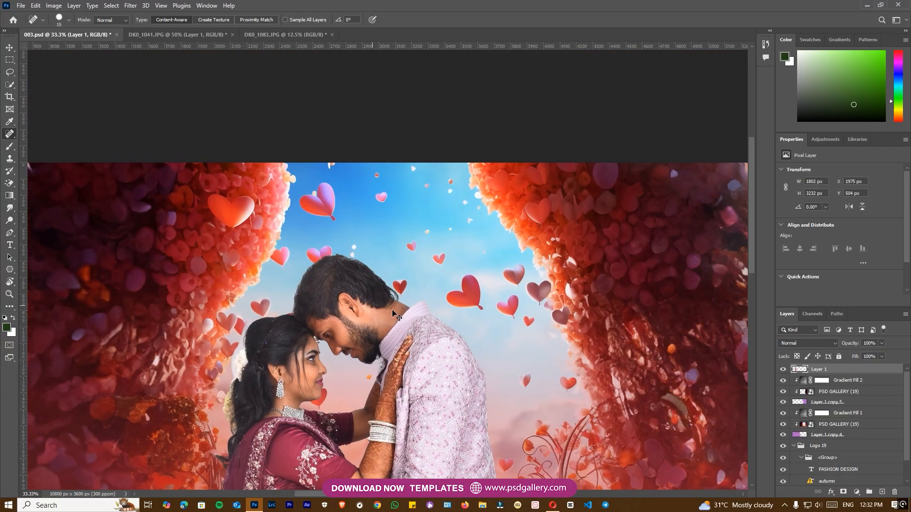
scroll(398, 304, "up", 1)
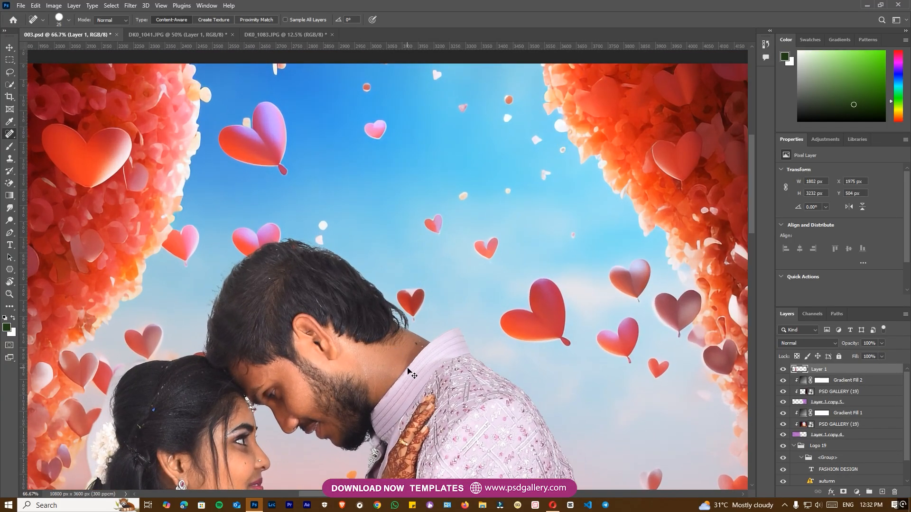
scroll(408, 371, "up", 3)
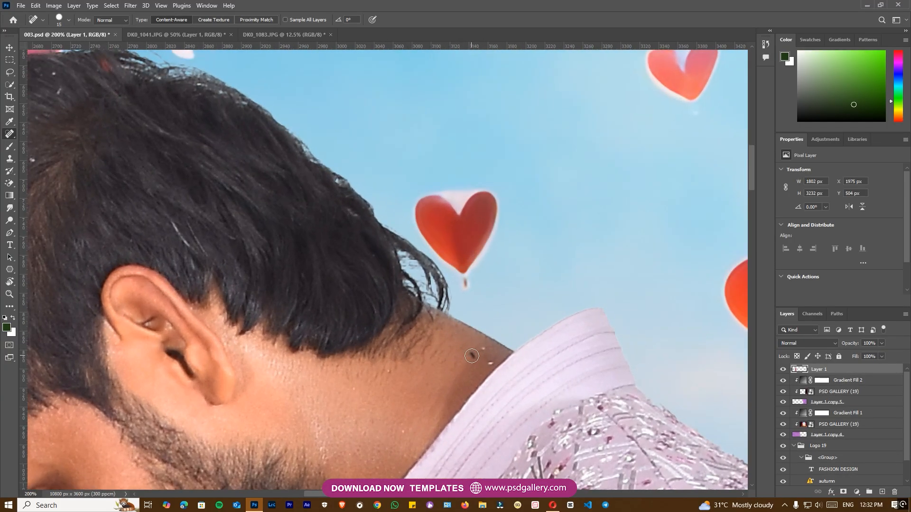
scroll(439, 360, "down", 3)
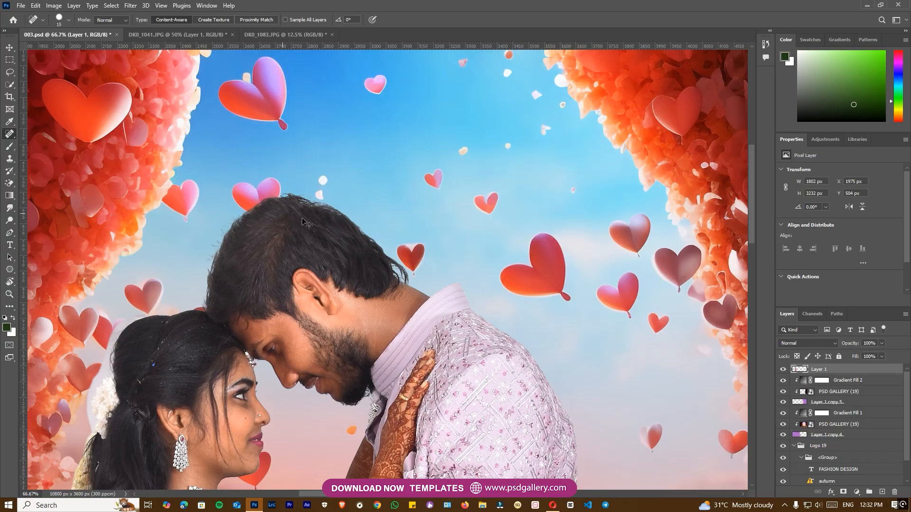
Heal a patch in the man's hair above his temple with the Spot Healing Brush at size 25
key("ctrl+minus")
left_click_drag(234, 282, 378, 147)
key("ctrl+plus")
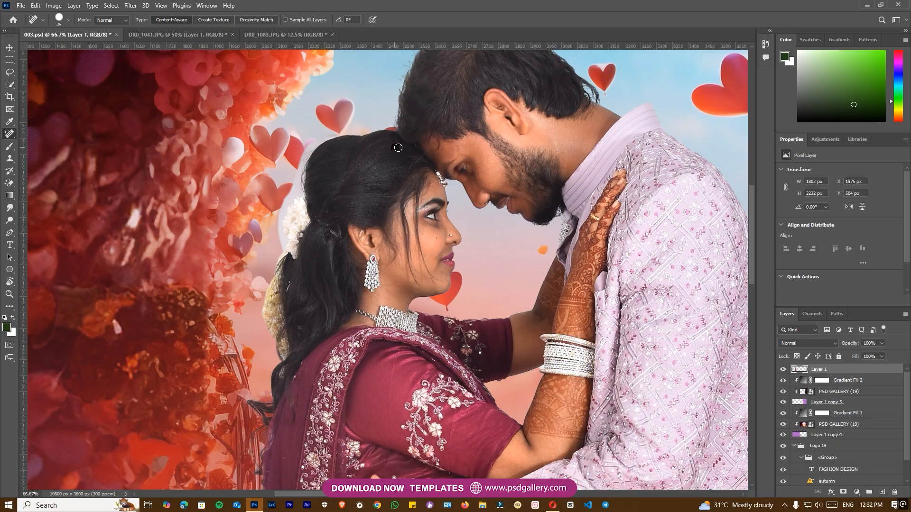
key("ctrl+minus")
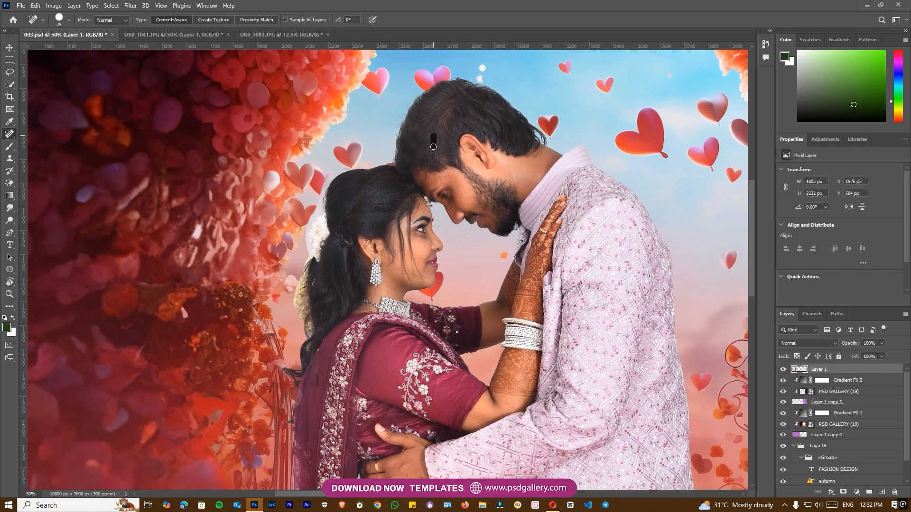
left_click_drag(505, 137, 465, 124)
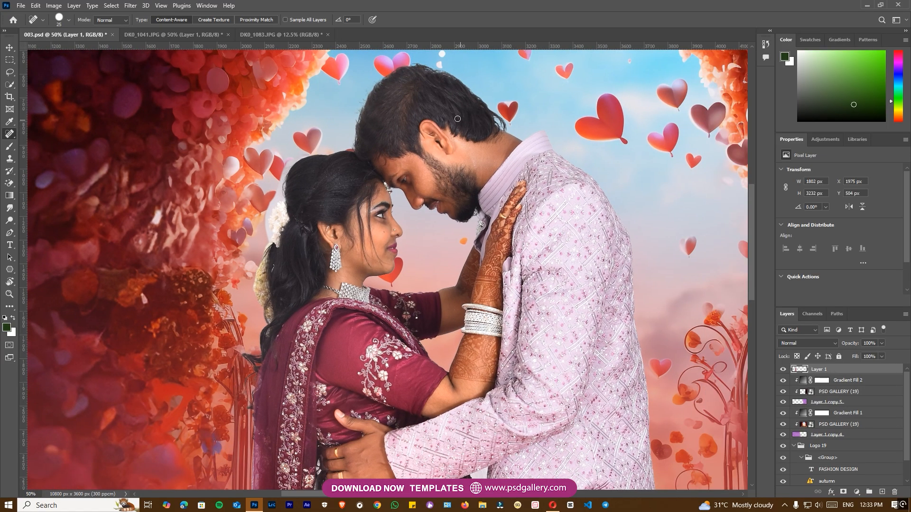
Examine the cutout edges and retouching around the woman's hair, flowers, saree and the couple as a whole
key("ctrl+minus")
left_click_drag(340, 261, 452, 258)
key("ctrl+plus")
key("ctrl+plus")
key("ctrl+plus")
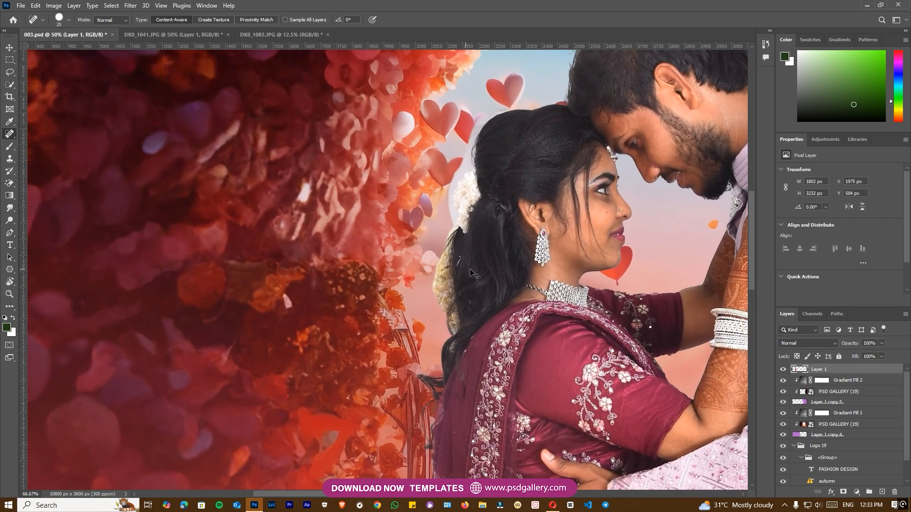
left_click_drag(513, 302, 464, 270)
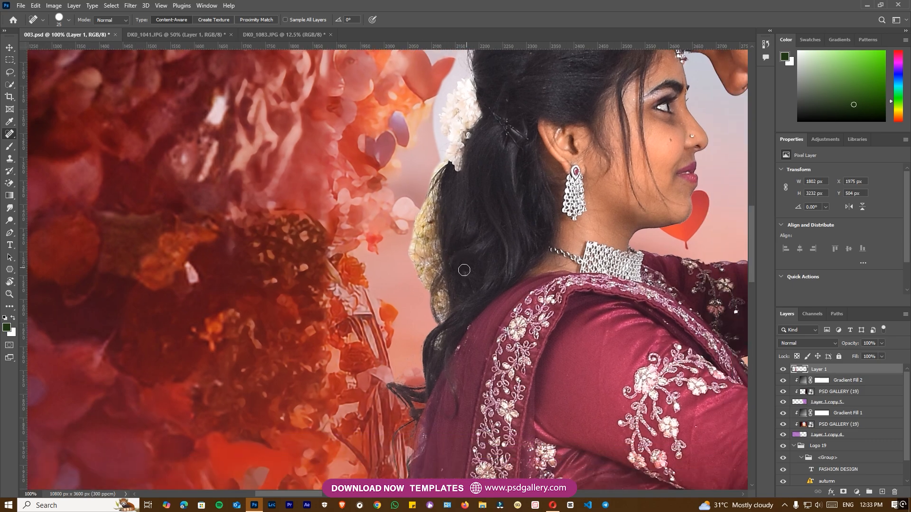
key("ctrl+minus")
key("ctrl+minus")
key("ctrl+minus")
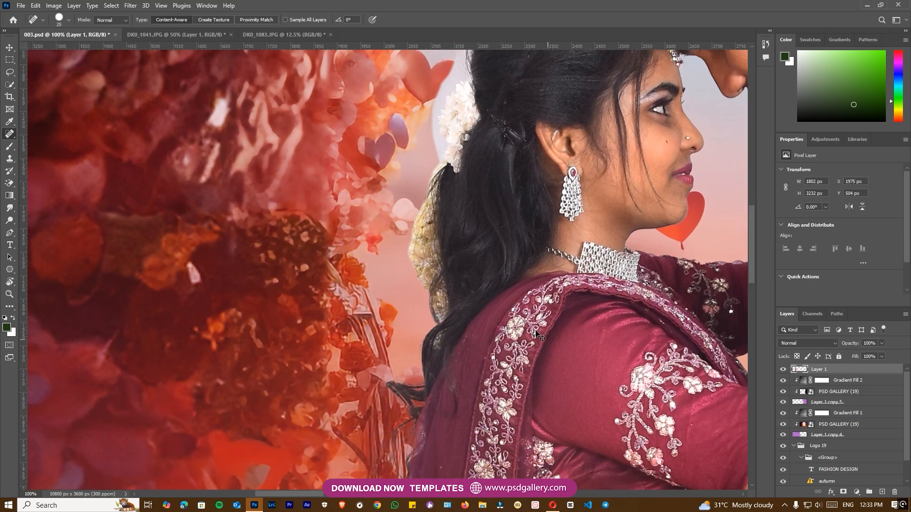
key("ctrl+plus")
key("ctrl+plus")
key("ctrl+plus")
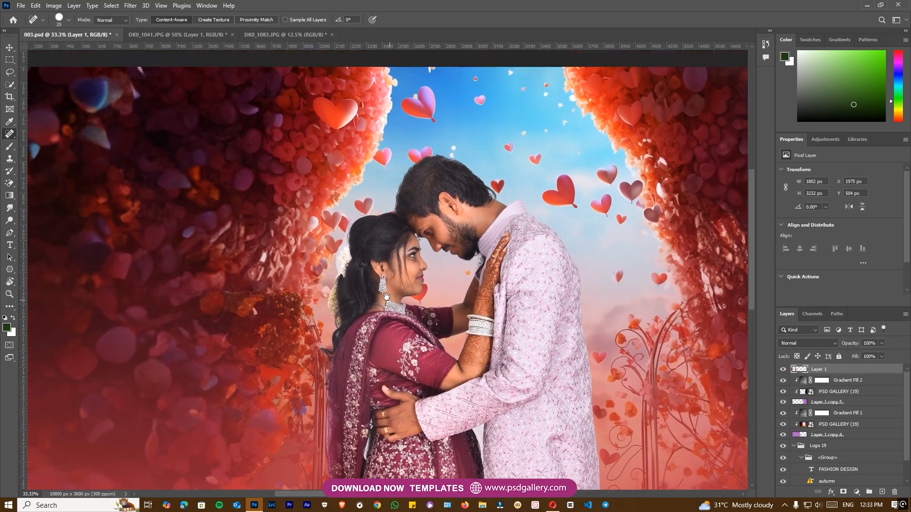
Heal a small blemish on the woman's jaw beside the loose hair strand with a smaller Spot Healing Brush
key("ctrl+plus")
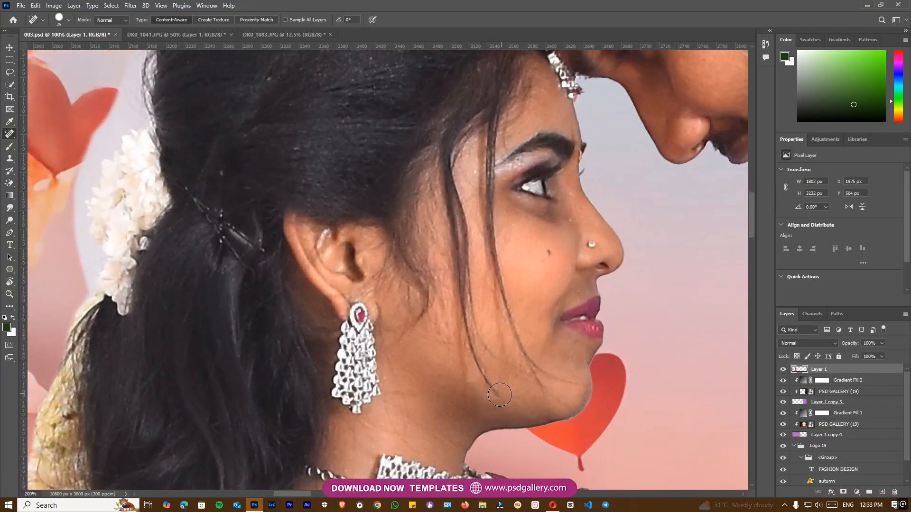
key("bracketleft")
left_click(472, 381)
key("ctrl+minus")
key("ctrl+minus")
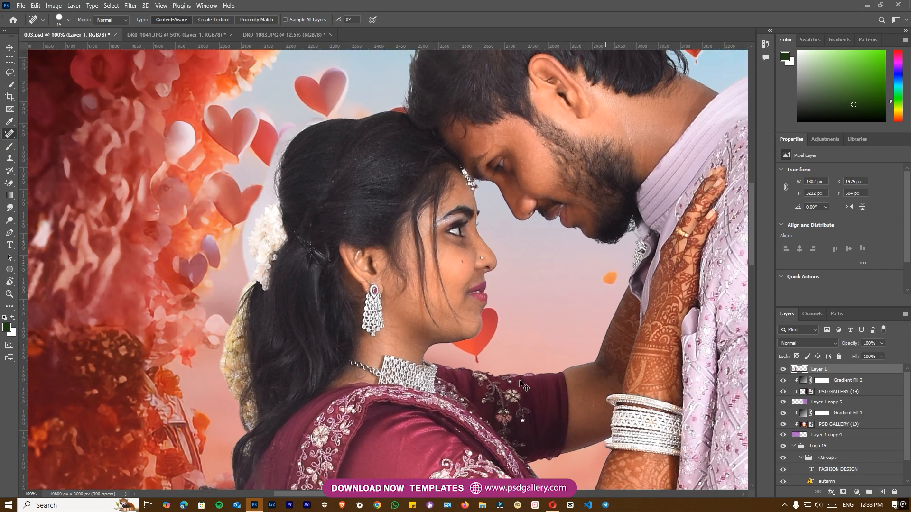
Select the PSD GALLERY (19) background layer behind the couple and rasterize it from a smart object into a pixel layer
key("v")
right_click(436, 320)
key("ctrl+minus")
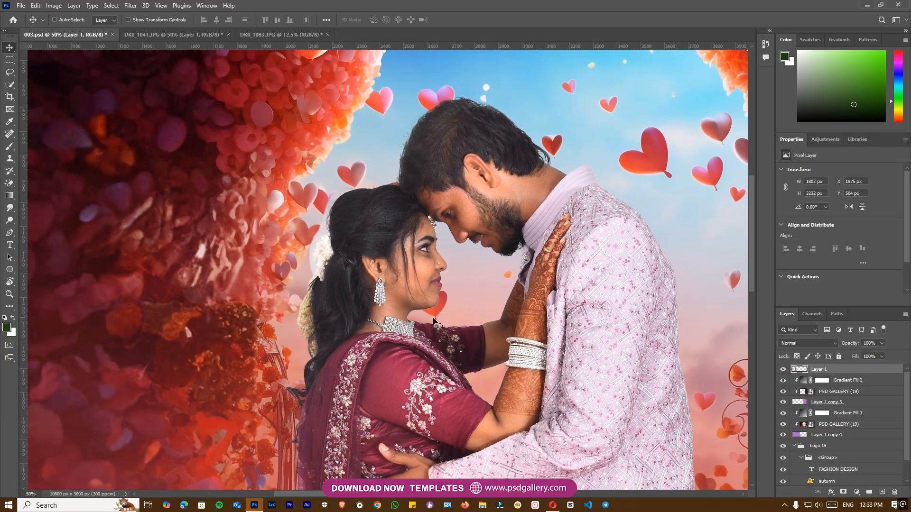
left_click_drag(506, 333, 374, 310)
right_click(444, 225)
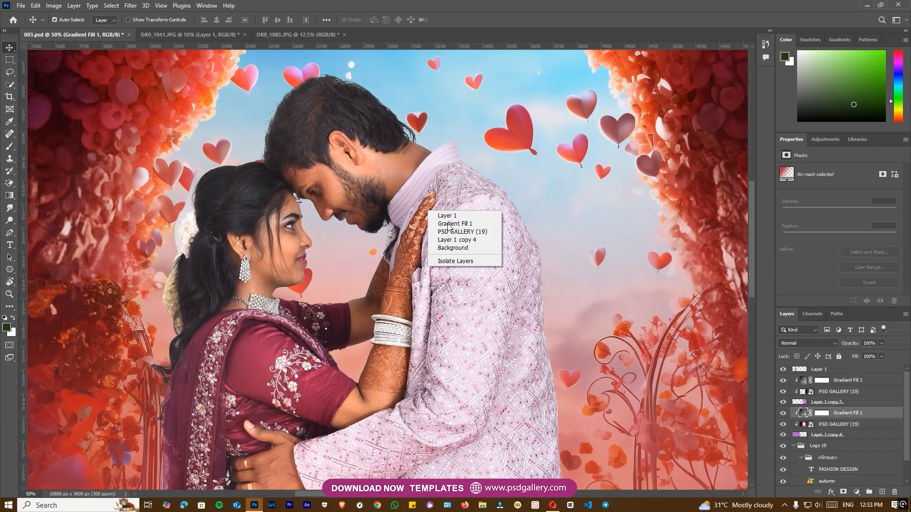
left_click(477, 246)
left_click_drag(420, 229, 436, 195)
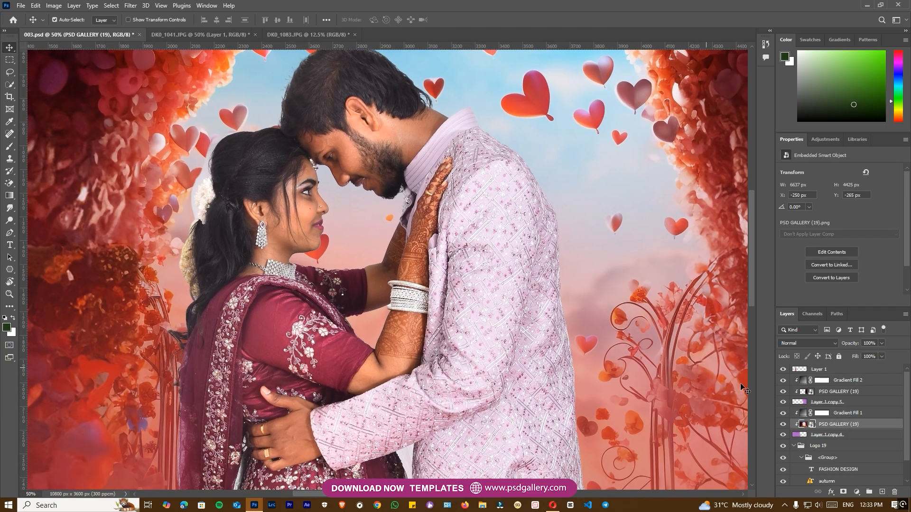
right_click(504, 235)
left_click(527, 254)
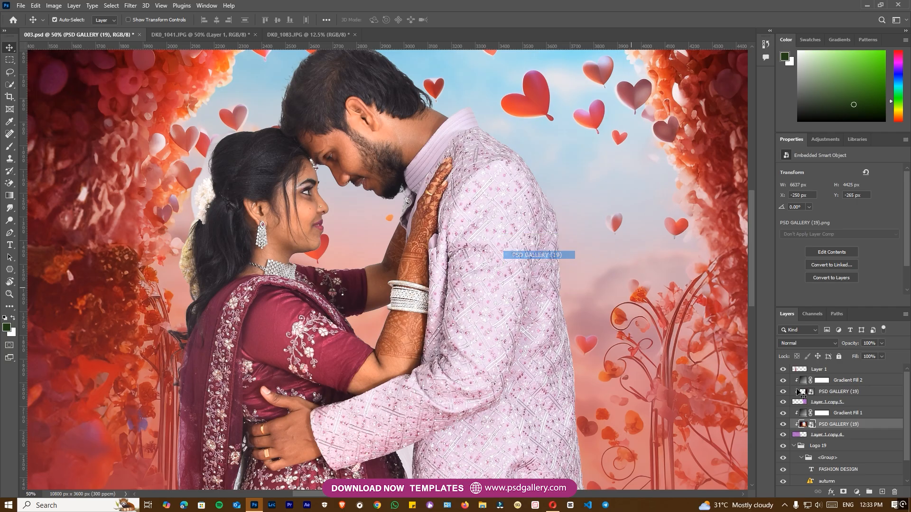
right_click(828, 422)
left_click(744, 263)
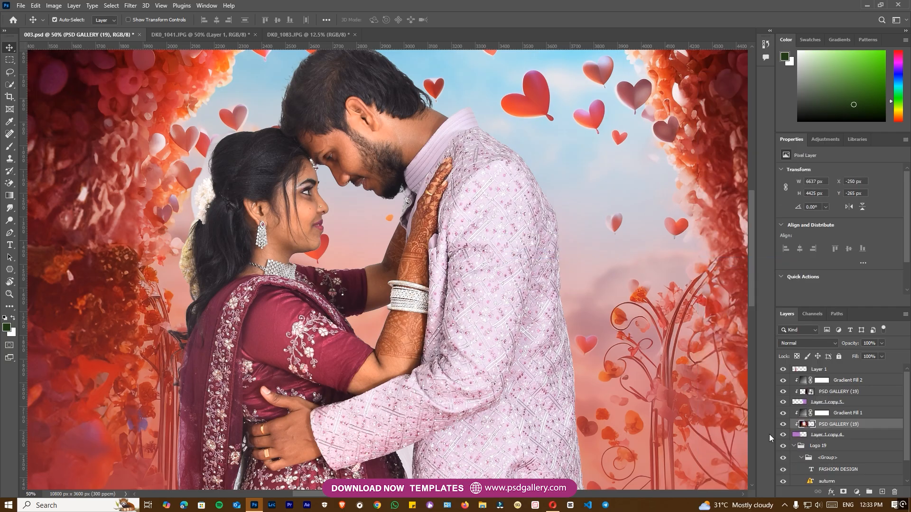
Hide and show the rasterized background layer as a check, and make the couple's Layer 1 active
left_click(783, 424)
left_click(783, 424)
right_click(492, 318)
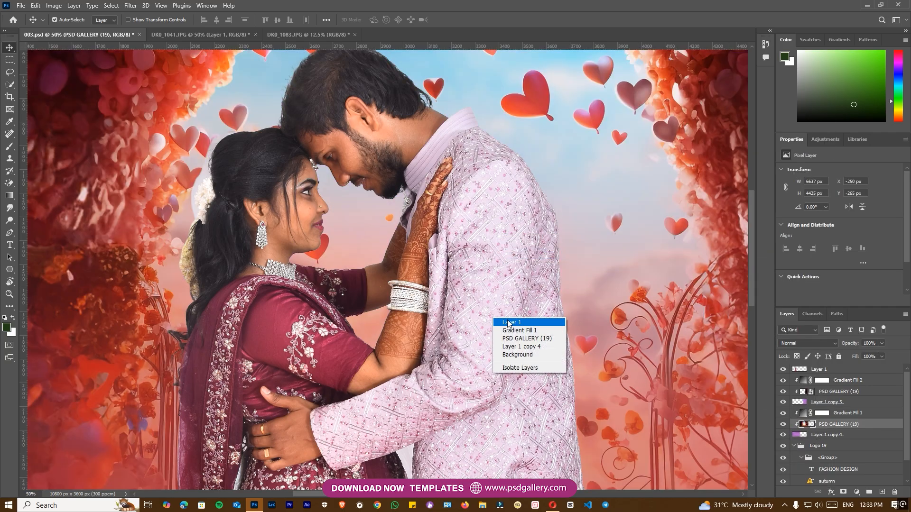
left_click(508, 323)
key("ctrl+minus")
left_click_drag(463, 259, 485, 292)
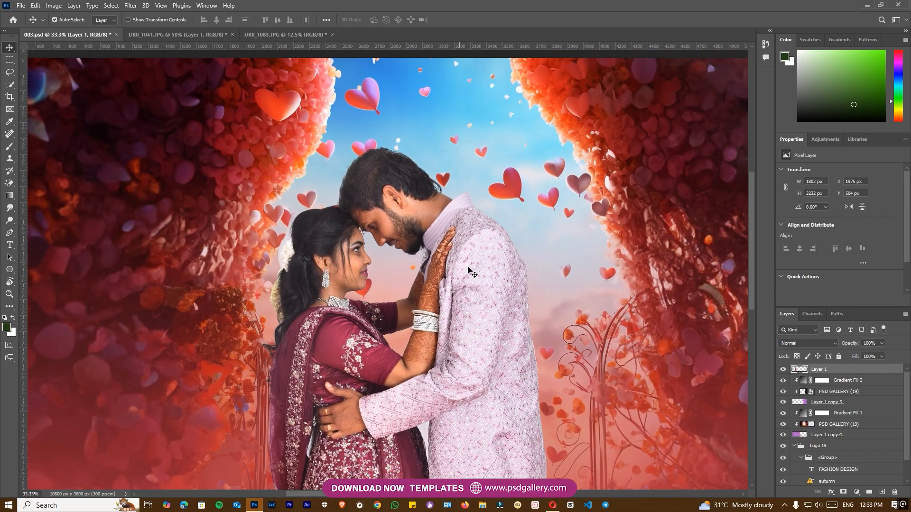
Lighten the couple's arms and outfits with a large Dodge brush set to Midtones at 50% exposure
key("ctrl+plus")
key("o")
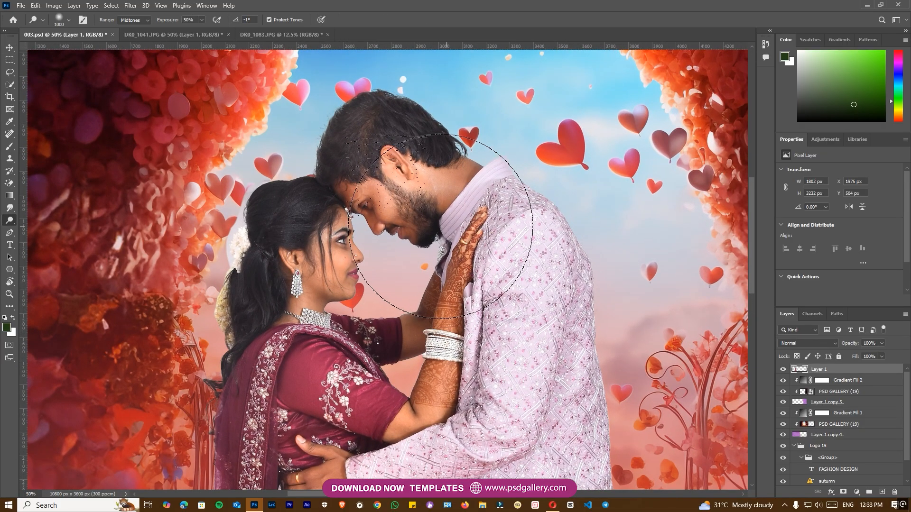
left_click(444, 377)
left_click_drag(396, 411, 434, 209)
left_click(359, 285)
left_click_drag(391, 290, 392, 124)
key("ctrl+minus")
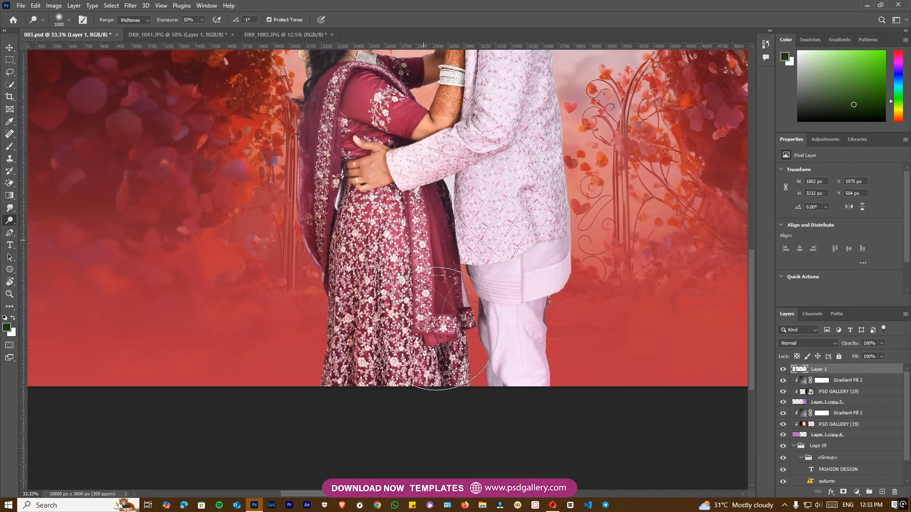
left_click_drag(361, 349, 329, 390)
left_click_drag(386, 328, 429, 339)
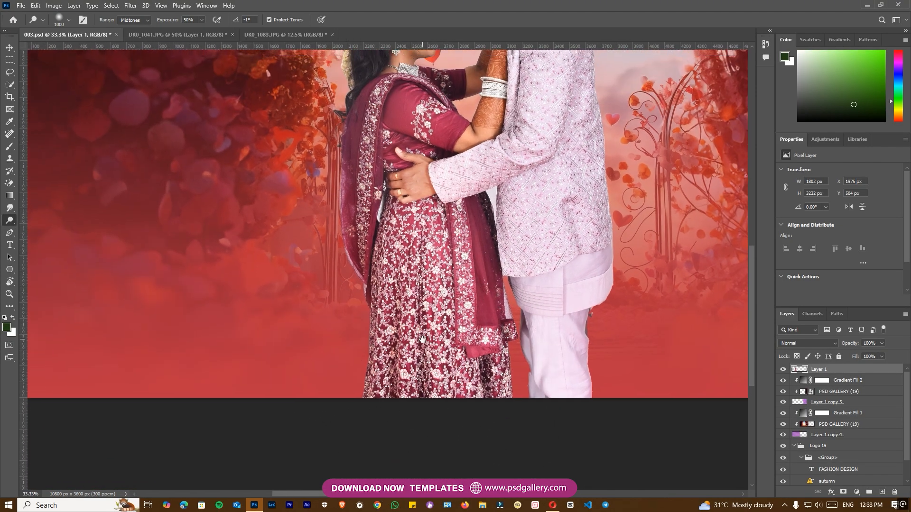
Erase the leftover fringe along the outer edge of the woman's hanging dupatta with the Background Eraser at 30% tolerance
key("e")
key("ctrl+plus")
key("ctrl+plus")
left_click_drag(302, 308, 345, 337)
key("ctrl+plus")
right_click(15, 186)
left_click(47, 192)
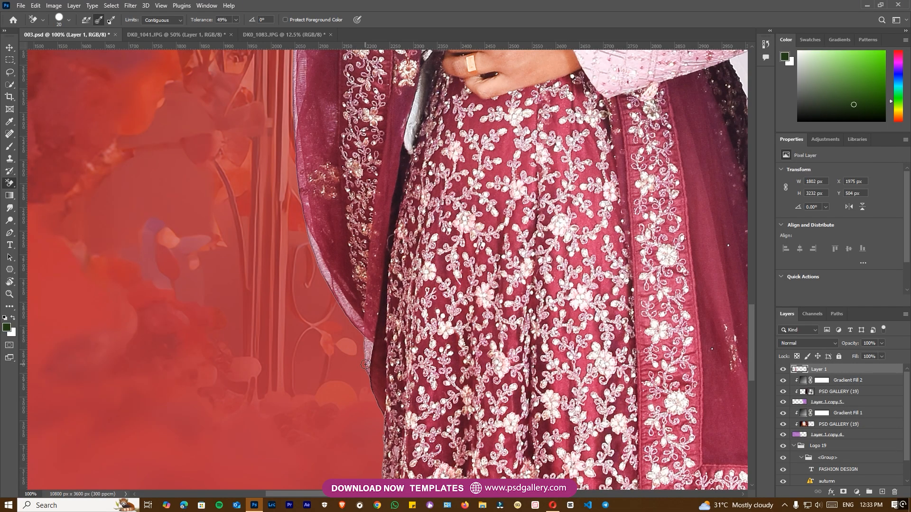
left_click_drag(370, 363, 368, 382)
key("ctrl+z")
left_click_drag(371, 362, 369, 338)
left_click_drag(344, 309, 324, 279)
left_click_drag(293, 168, 285, 113)
Erase the white background in the upper gap between the woman's dupatta and the man's kurta using a size 90 Background Eraser
key("ctrl+minus")
key("ctrl+minus")
key("ctrl+minus")
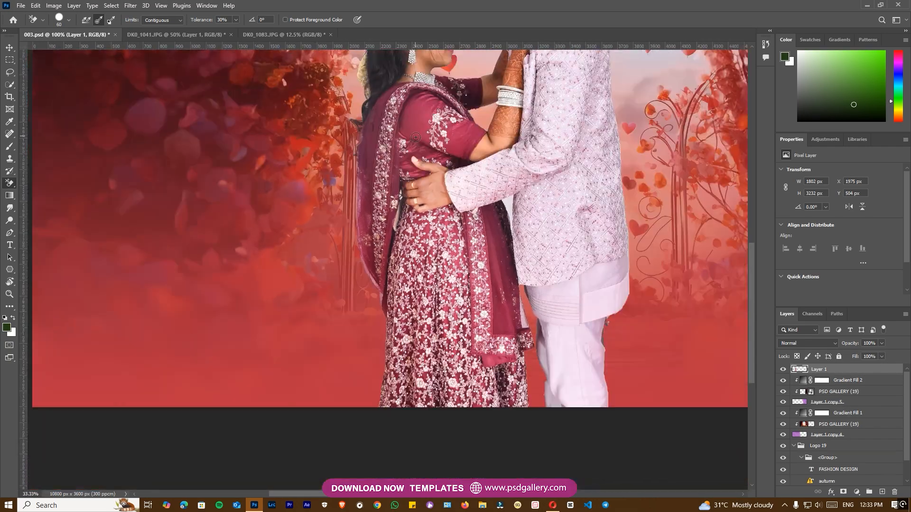
key("ctrl+minus")
left_click_drag(412, 153, 302, 182)
key("ctrl+plus")
key("ctrl+plus")
mouse_move(285, 234)
left_mouse_down()
mouse_move(333, 259)
mouse_move(403, 253)
left_mouse_up()
key("ctrl+plus")
key("bracketright")
key("bracketright")
key("bracketright")
key("p")
left_click_drag(396, 347, 400, 193)
left_click_drag(382, 148, 387, 185)
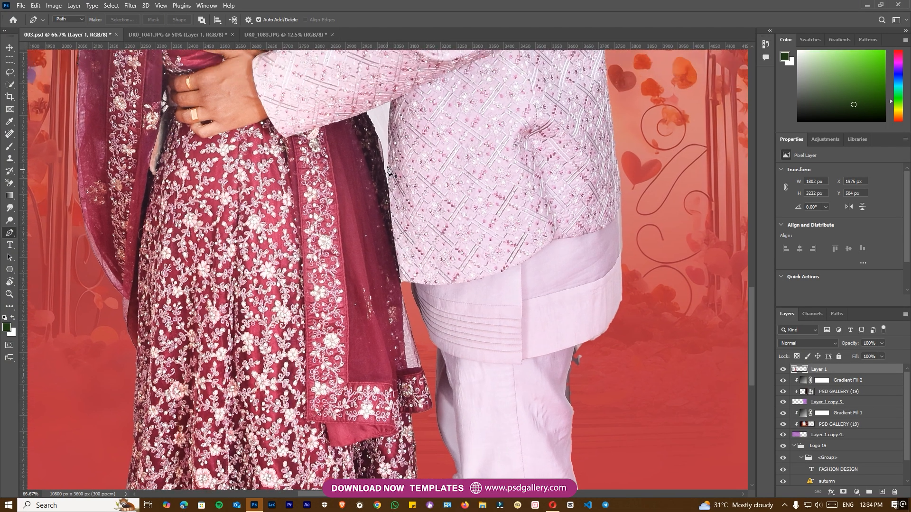
key("e")
left_click_drag(381, 121, 413, 377)
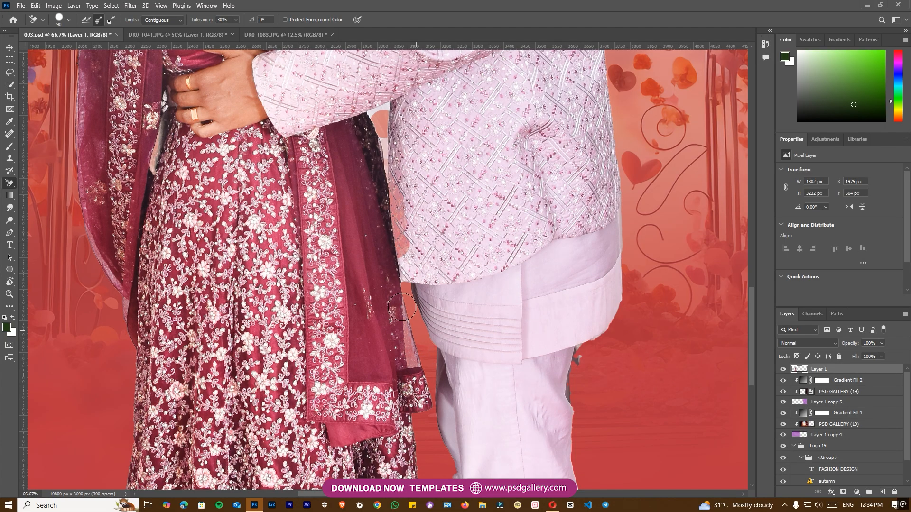
left_click_drag(385, 222, 396, 274)
key("ctrl+z")
left_click_drag(390, 174, 394, 253)
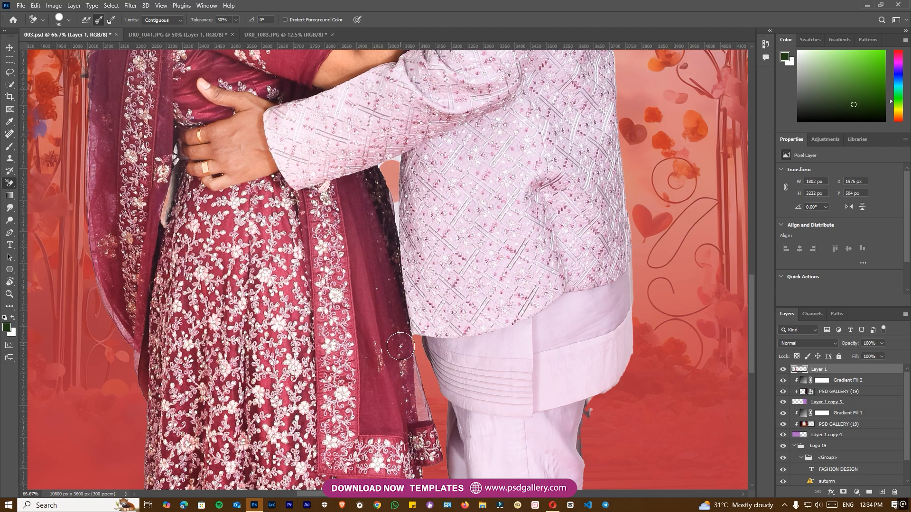
Start a Pen path at the lower tip of the white gap and trace up the kurta's edge to the sleeve
key("p")
left_click_drag(421, 303, 451, 352)
key("ctrl+plus")
key("ctrl+plus")
key("ctrl+plus")
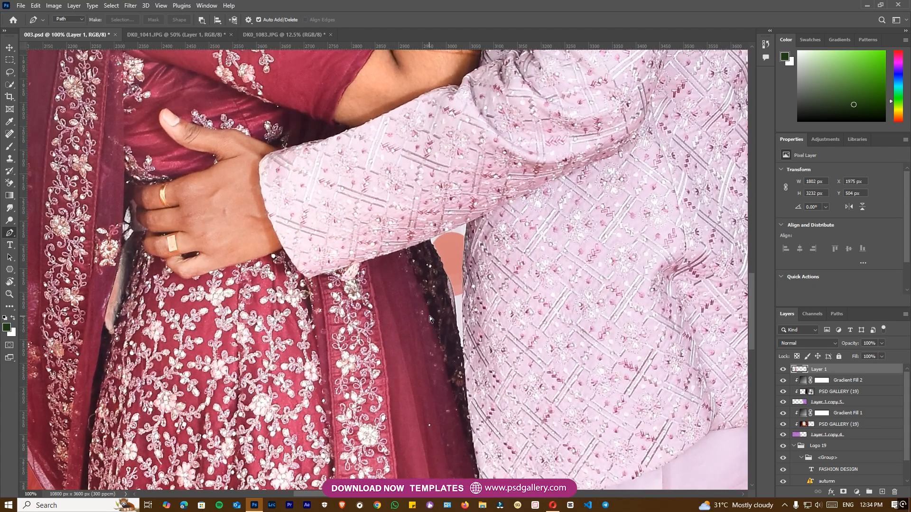
left_click_drag(636, 406, 465, 306)
left_click(447, 440)
left_click_drag(445, 170, 445, 153)
left_click_drag(452, 58, 450, 198)
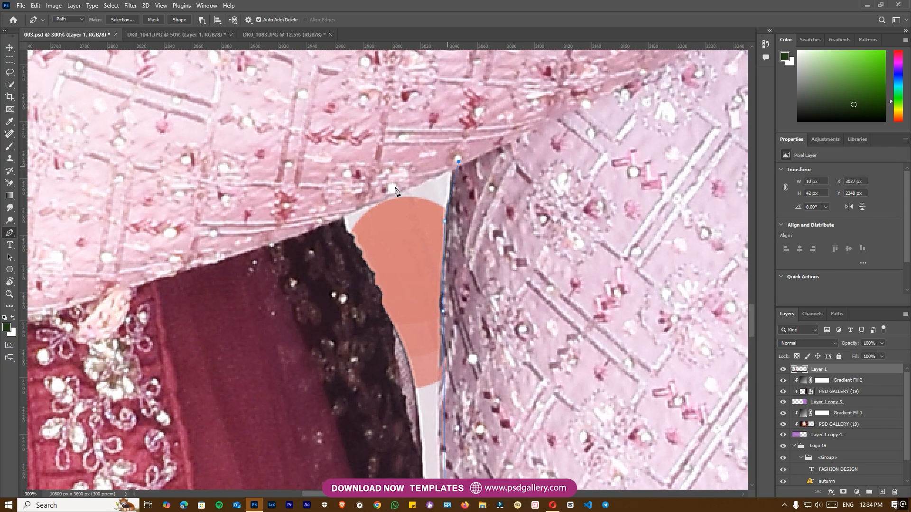
Carry the path along the underside of the sleeve and down the dupatta's edge, closing it at the gap's lower tip
left_click(343, 214)
left_click_drag(390, 352, 404, 393)
left_click_drag(408, 408, 355, 180)
left_click(389, 354)
Try to convert the path into a selection with a 2-pixel feather and delete the white gap
key("Return")
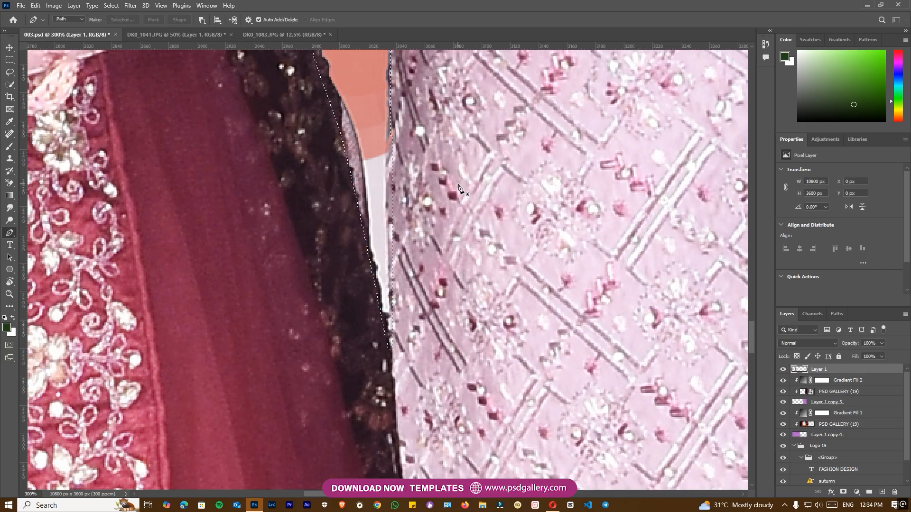
key("Delete")
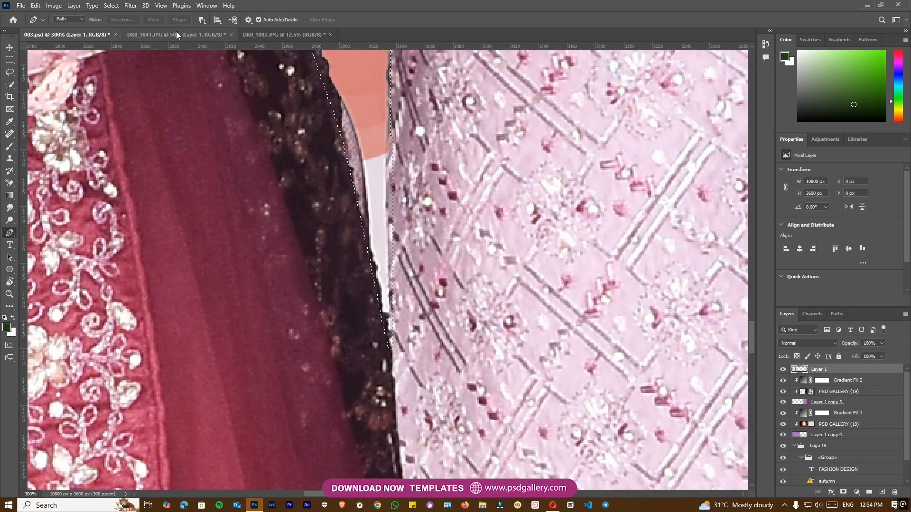
left_click(122, 19)
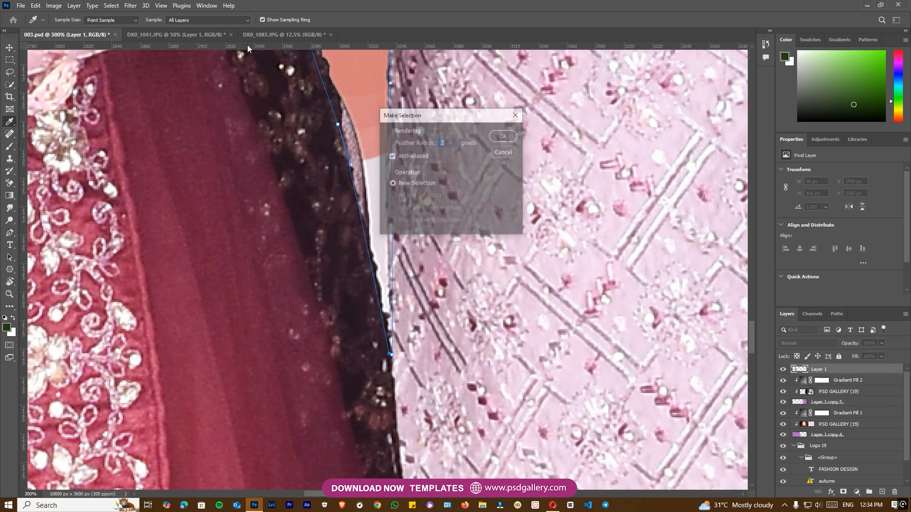
left_click(498, 141)
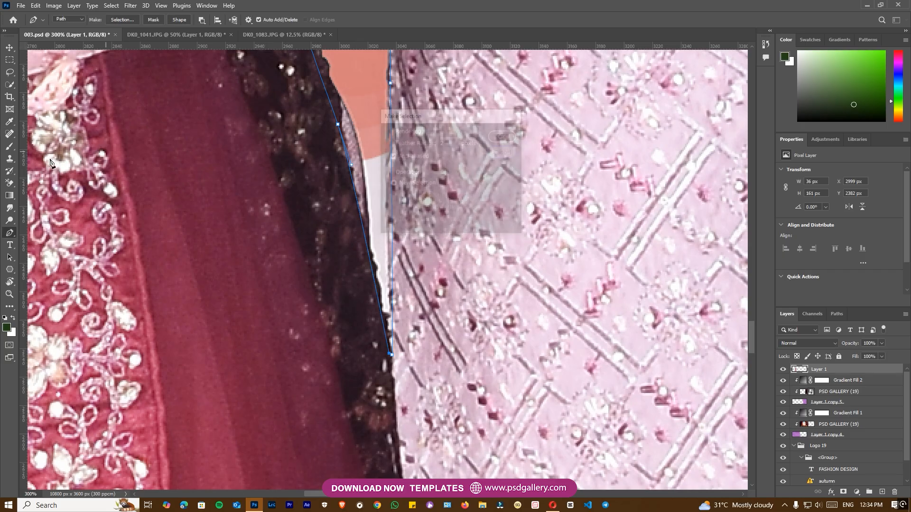
Select the gap between the dupatta and the kurta using Select Subject and the Quick Selection tool
left_click(9, 84)
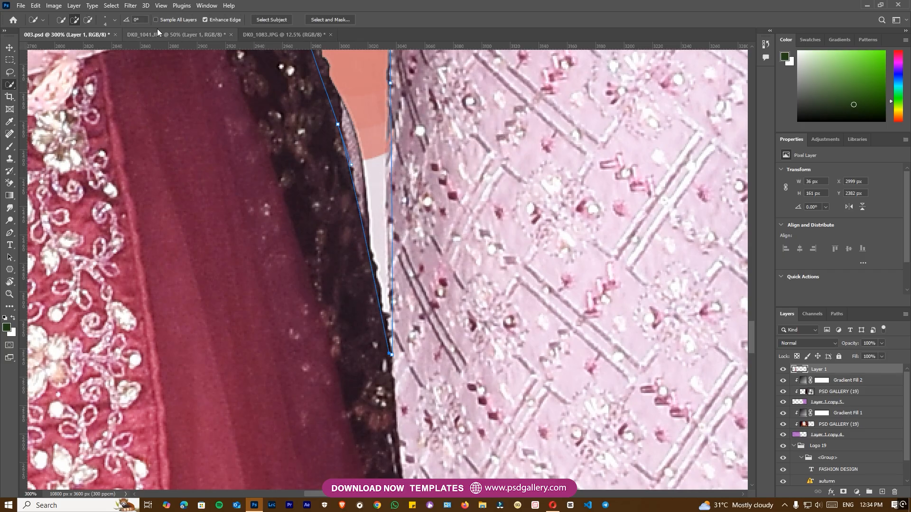
left_click(265, 19)
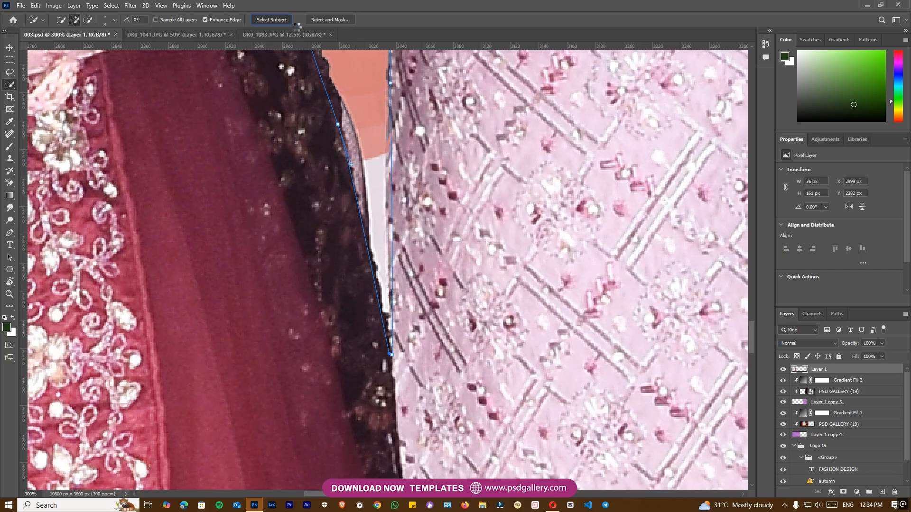
left_click(386, 93)
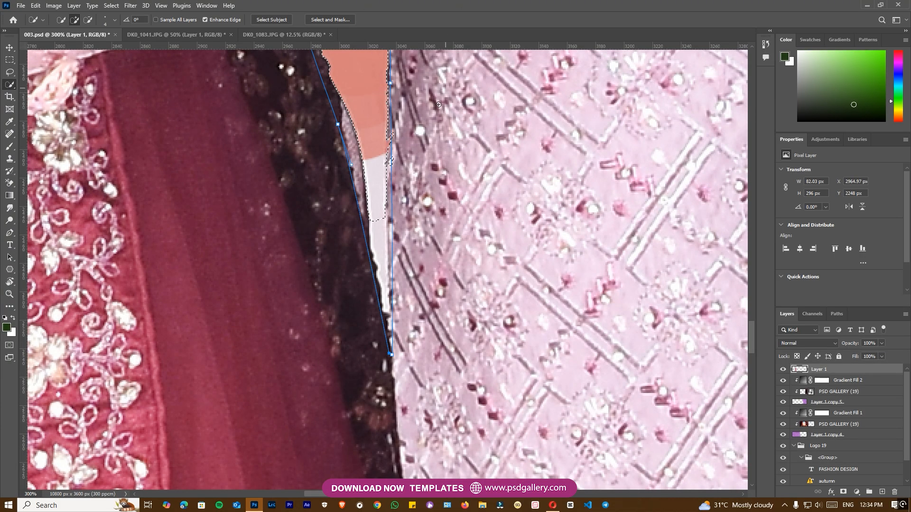
scroll(400, 145, "down", 2)
left_click_drag(475, 146, 472, 159)
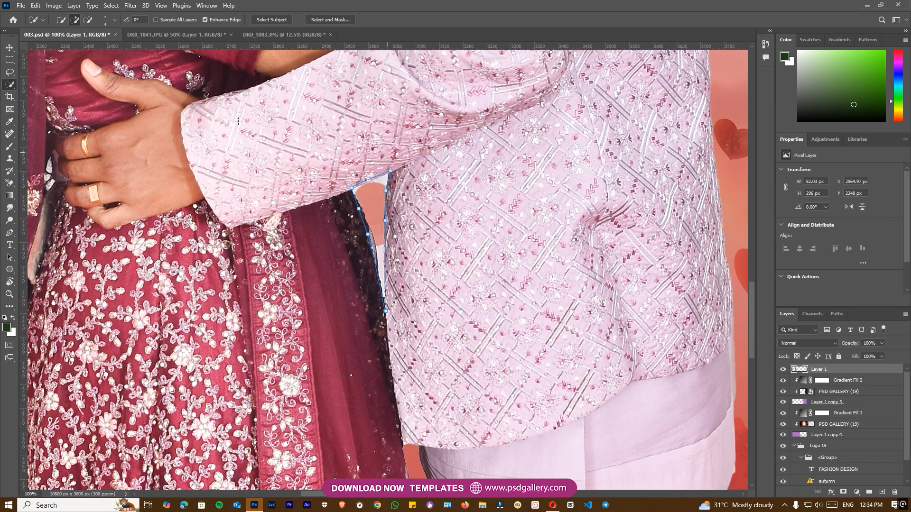
key("p")
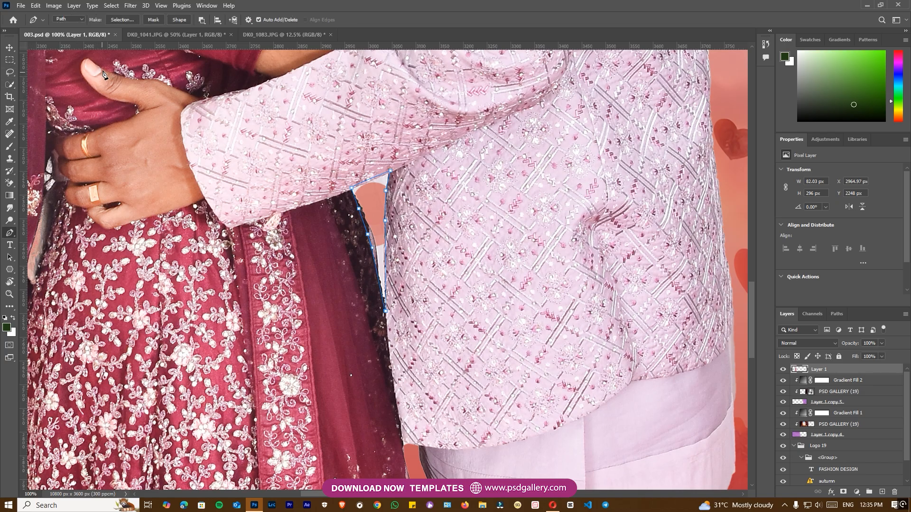
Try to turn the gap's path into a selection with a 2-pixel feather and delete its contents
left_click(114, 17)
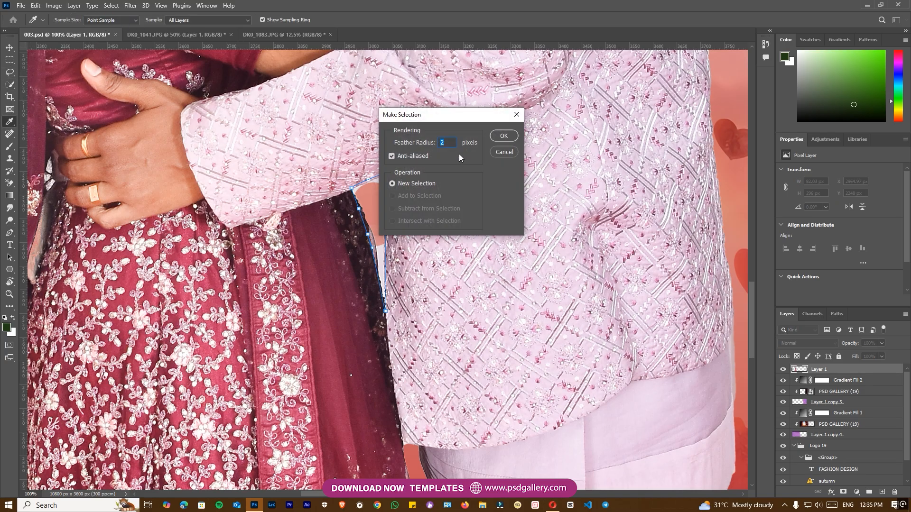
key("Return")
key("ctrl+Return")
key("Delete")
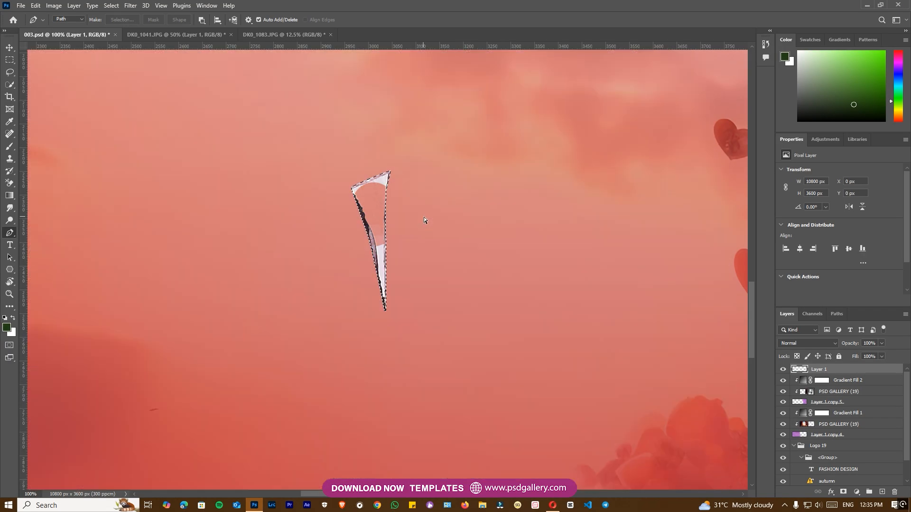
key("ctrl+z")
key("ctrl+z")
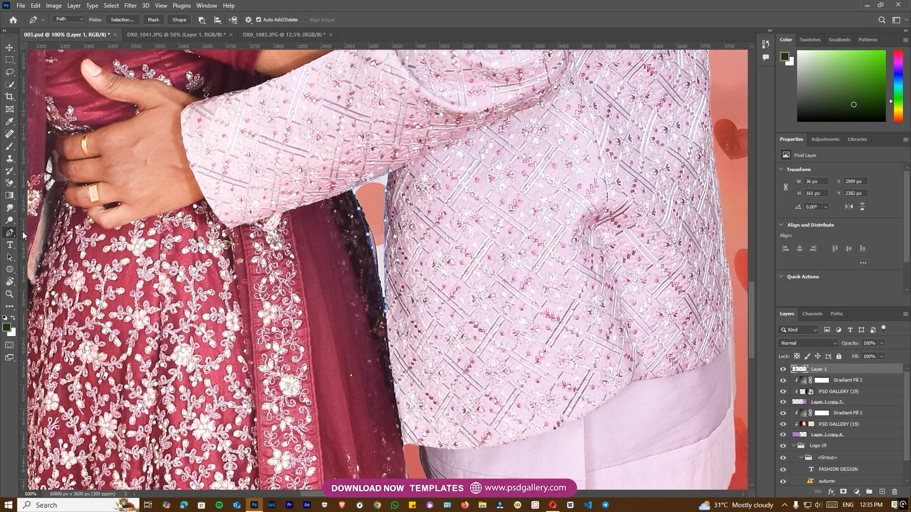
Set the path operation to Combine Shapes, select the path with a 2-pixel feather, delete the white gap and deselect
key("ctrl+minus")
left_click(201, 21)
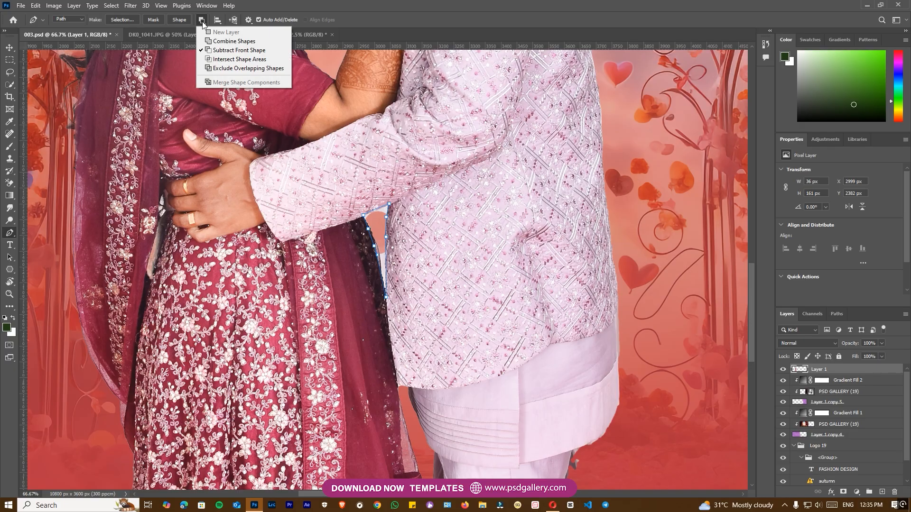
left_click(217, 42)
left_click(120, 20)
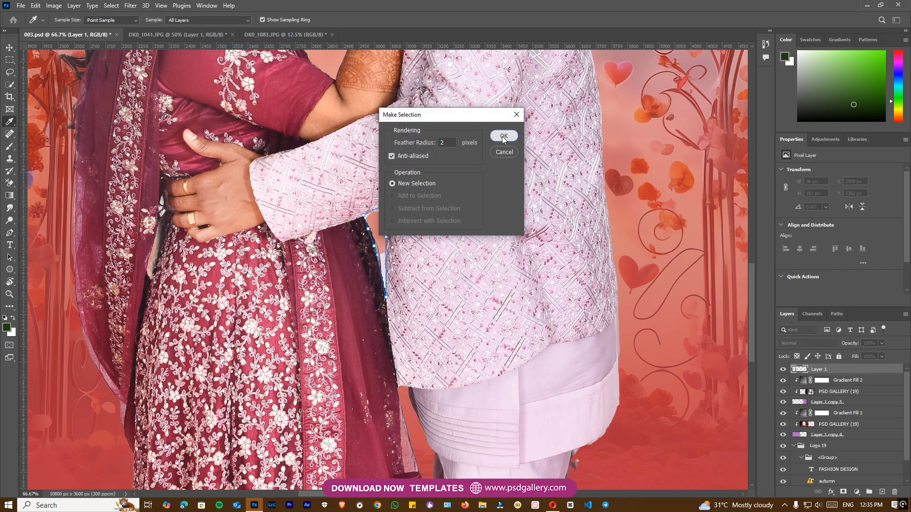
left_click(501, 137)
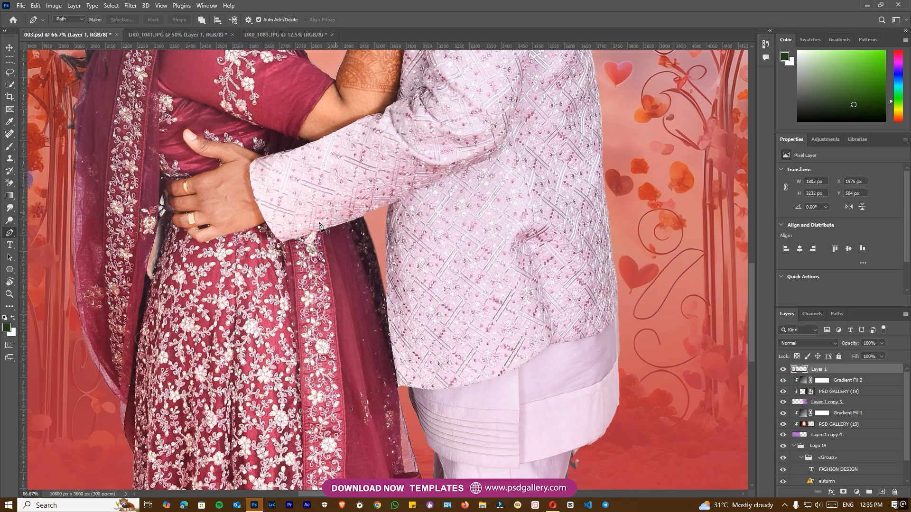
key("ctrl+d")
Darken the outer back edge of the bride's dupatta using the Burn tool on midtones at 50% exposure
key("ctrl+minus")
left_click_drag(266, 192, 498, 238)
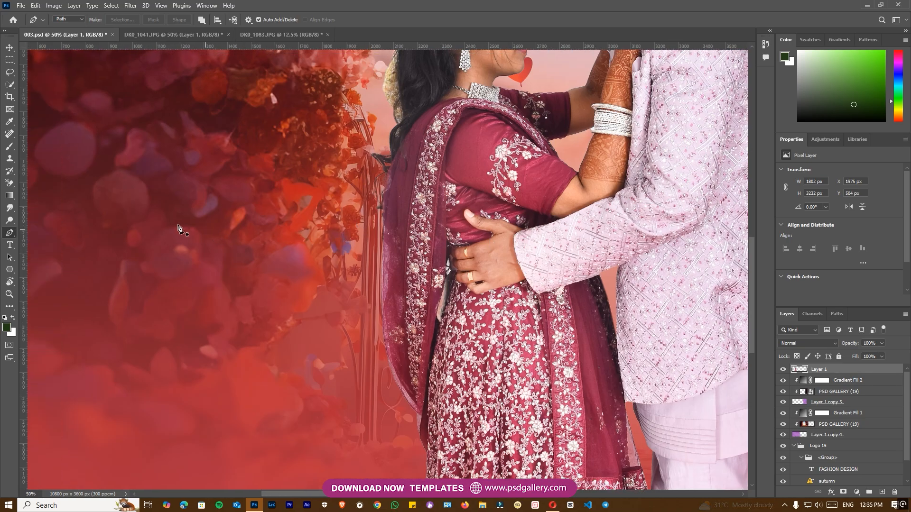
right_click(9, 220)
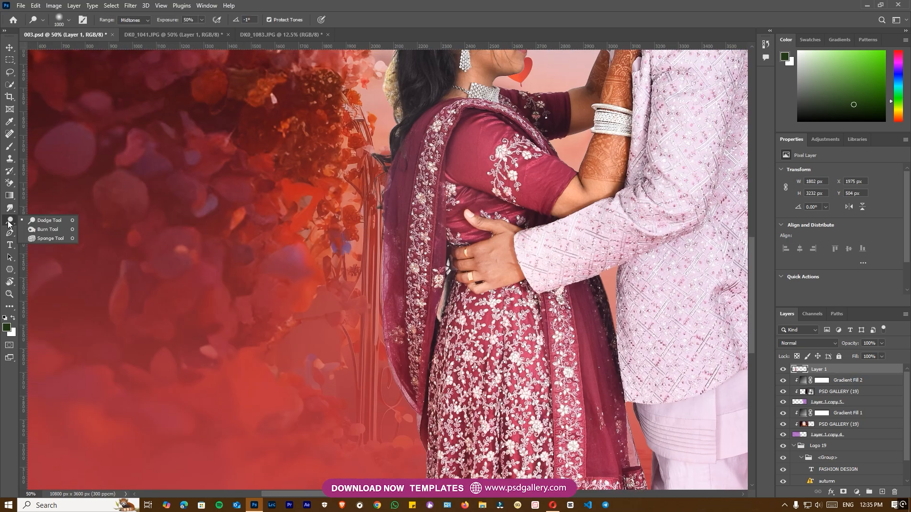
left_click(38, 227)
mouse_move(357, 309)
left_mouse_down()
mouse_move(387, 357)
mouse_move(411, 434)
mouse_move(389, 404)
left_mouse_up()
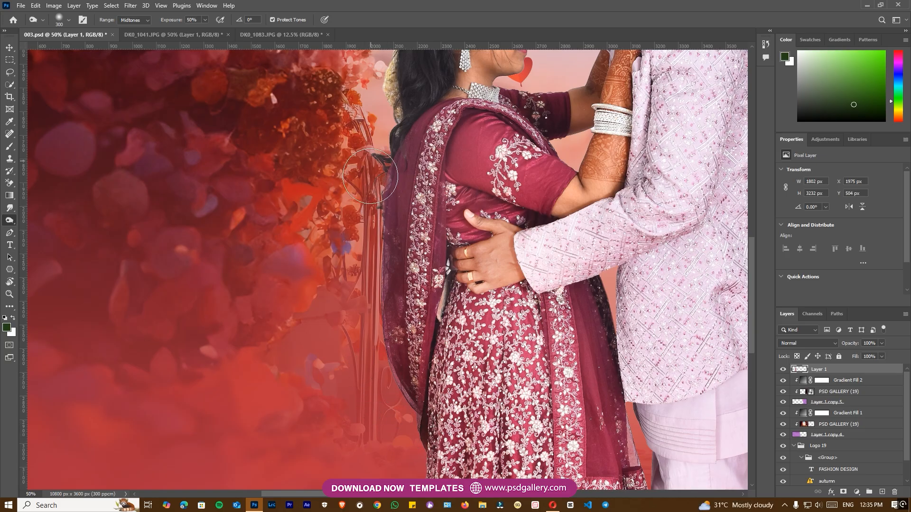
mouse_move(357, 308)
left_mouse_down()
mouse_move(365, 377)
mouse_move(416, 425)
left_mouse_up()
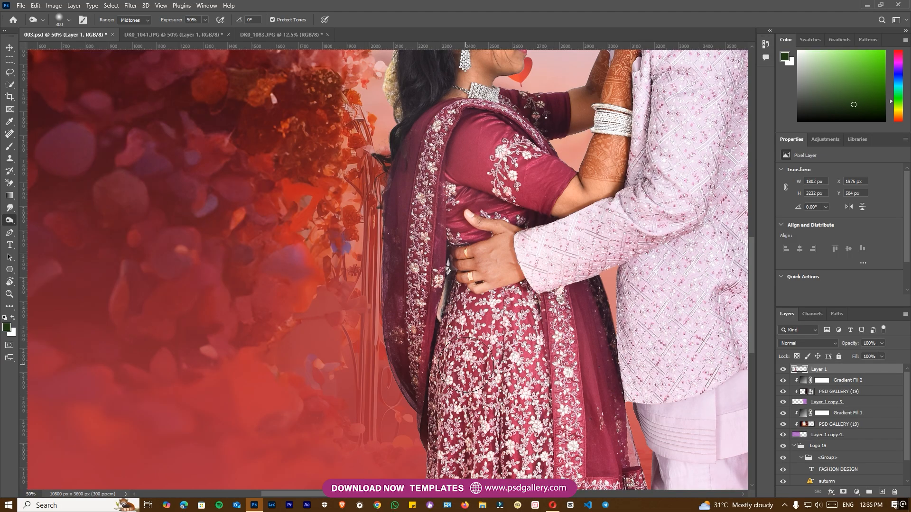
key("ctrl+minus")
key("ctrl+minus")
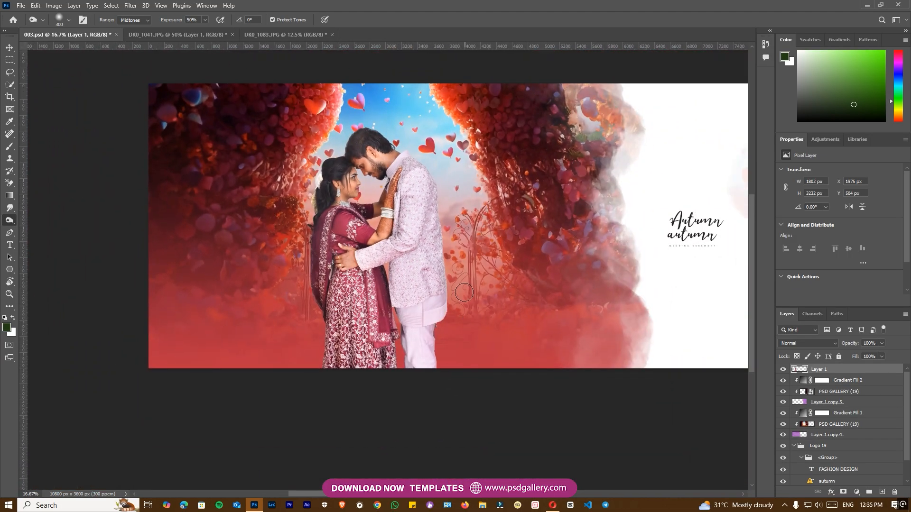
key("v")
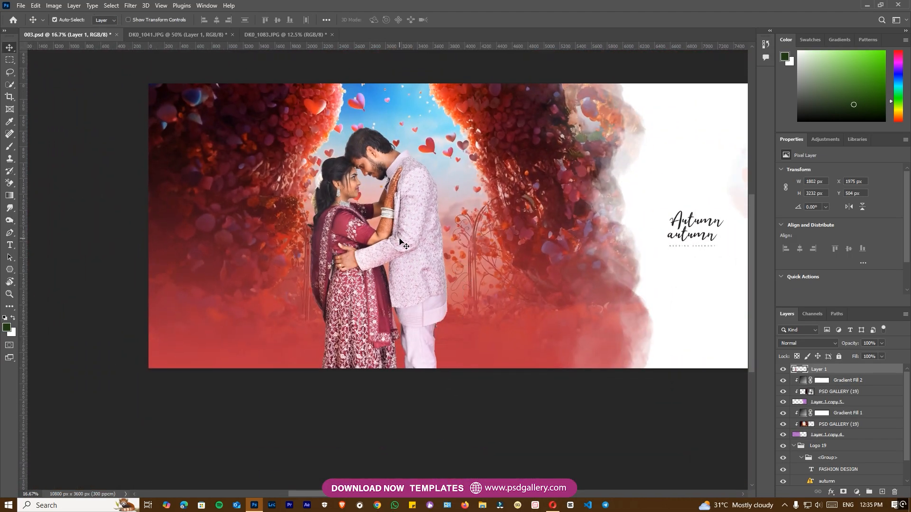
key("ctrl+plus")
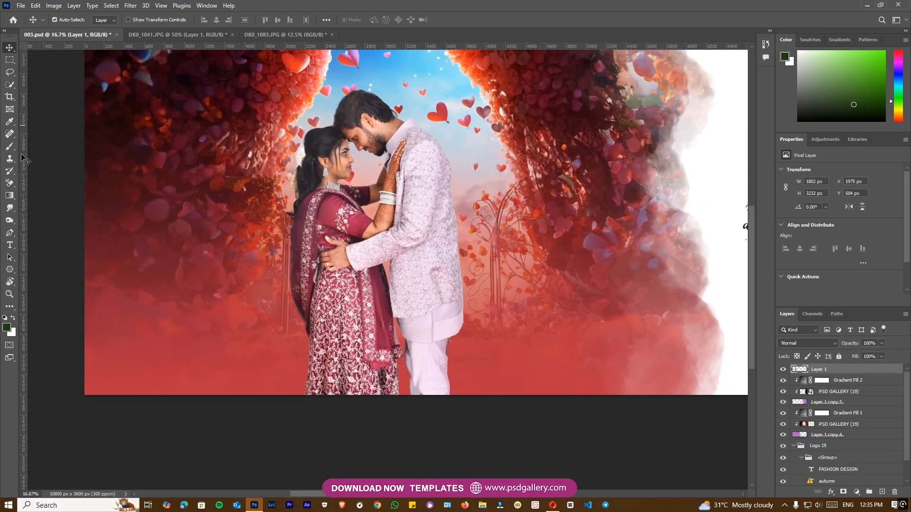
key("b")
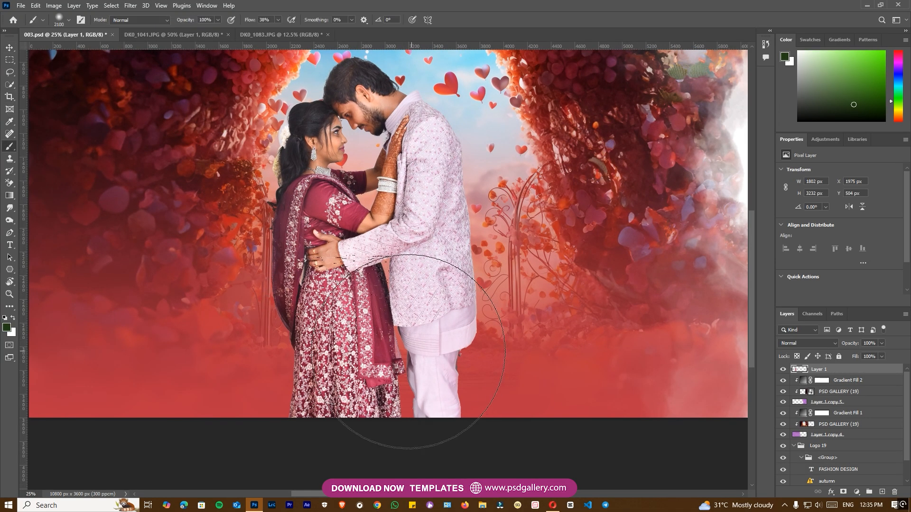
key("ctrl+plus")
key("bracketleft")
key("bracketleft")
key("bracketleft")
key("bracketleft")
key("bracketleft")
key("bracketleft")
key("bracketleft")
key("bracketleft")
key("bracketleft")
key("bracketleft")
key("bracketleft")
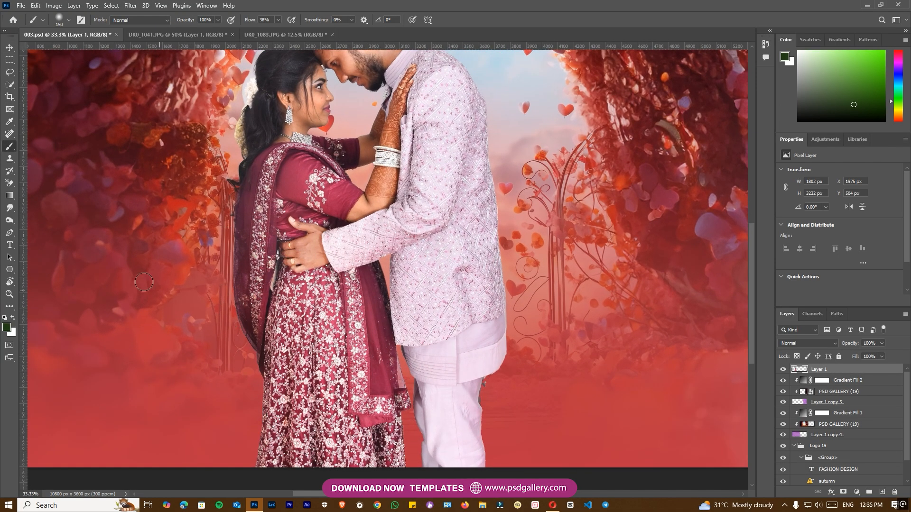
Darken the bride's skirt, the hanging end of the dupatta and the blouse with the Burn tool
left_click(9, 220)
left_click_drag(346, 359, 347, 465)
left_click_drag(257, 382, 286, 463)
left_click_drag(384, 390, 384, 439)
left_click_drag(304, 166, 310, 321)
key("v")
left_click(10, 220)
key("ctrl+plus")
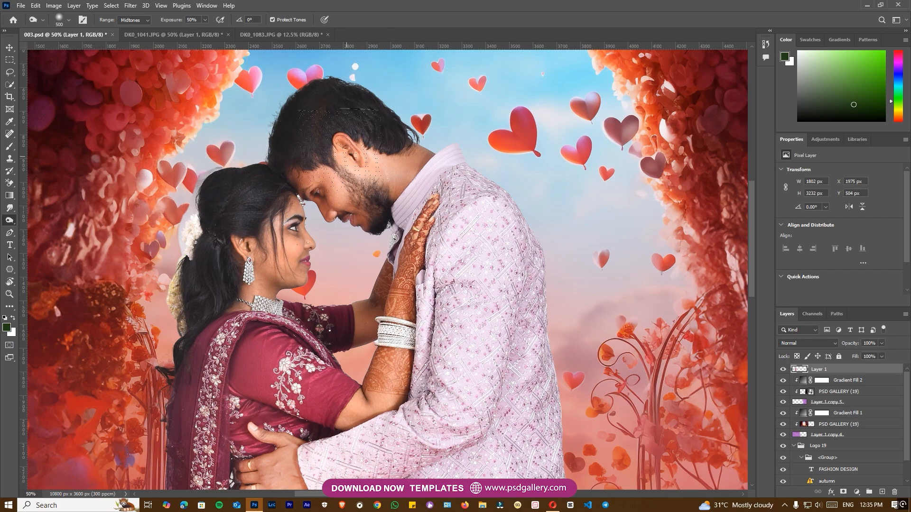
key("v")
right_click(334, 126)
left_click(347, 131)
scroll(340, 183, "down", 1)
right_click(333, 175)
left_click(347, 177)
key("o")
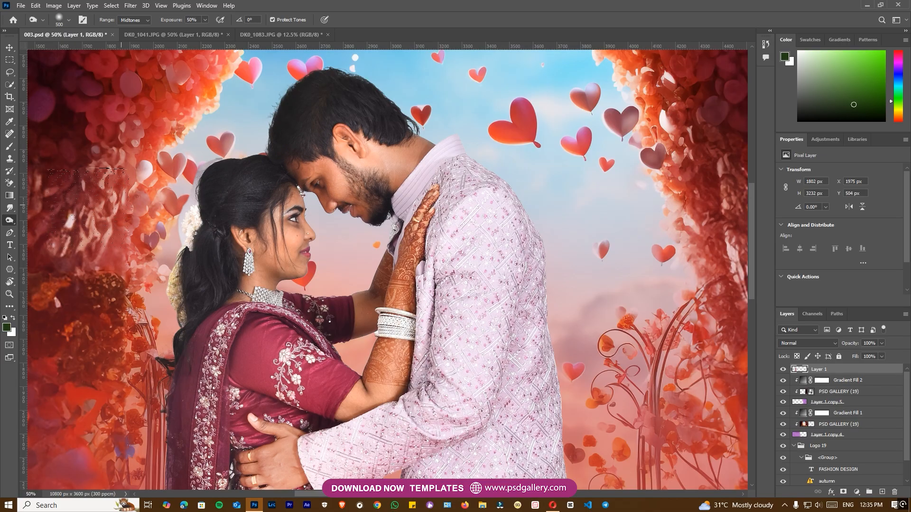
right_click(10, 222)
left_click(47, 227)
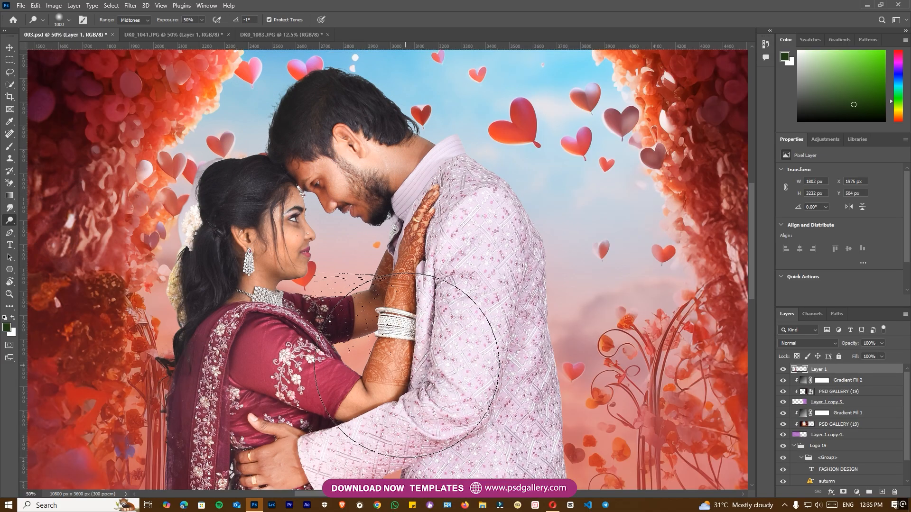
key("ctrl+plus")
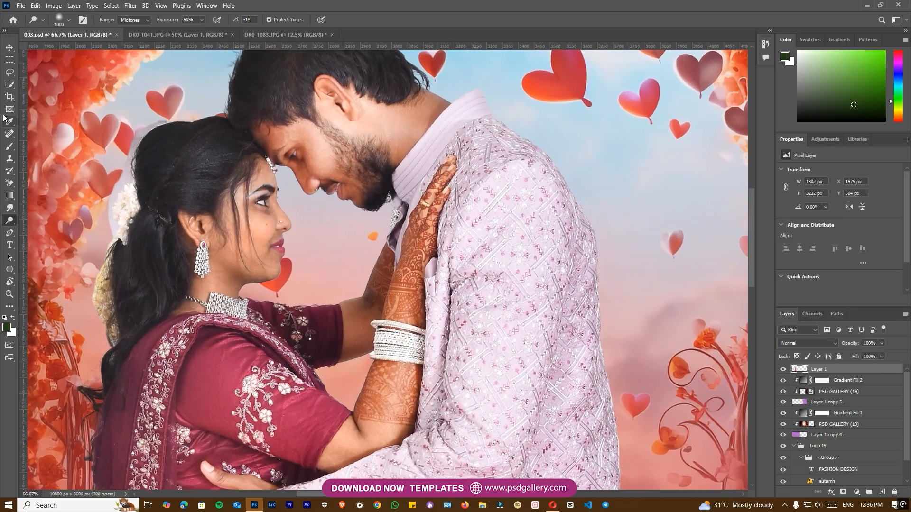
Quick-select the groom's face and neck, shift the midtone Color Balance toward cyan by about -23, and deselect
left_click(10, 85)
key("ctrl+d")
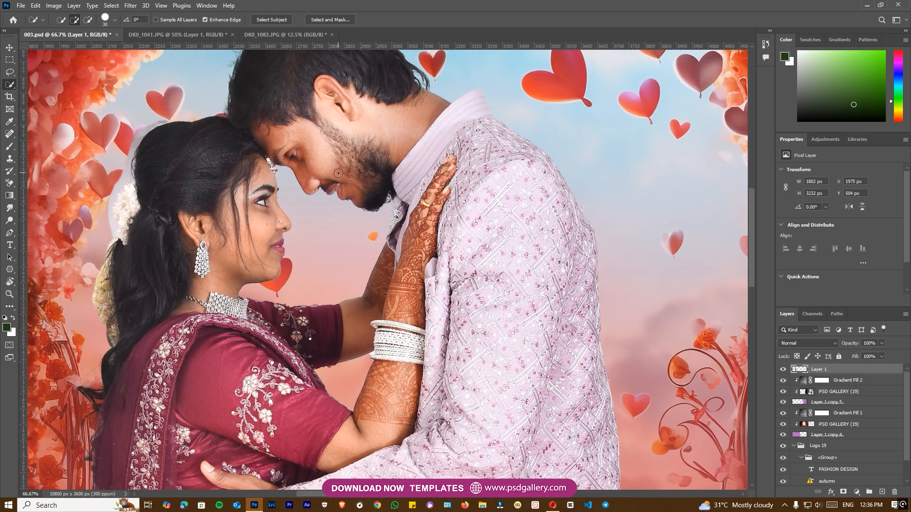
key("bracketright")
left_click_drag(320, 159, 394, 191)
key("ctrl+b")
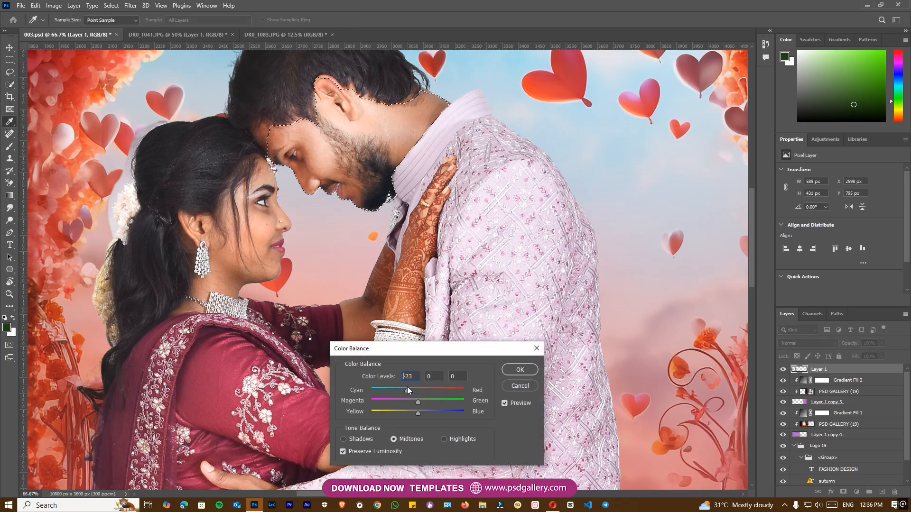
left_click(406, 387)
left_click(520, 369)
key("ctrl+d")
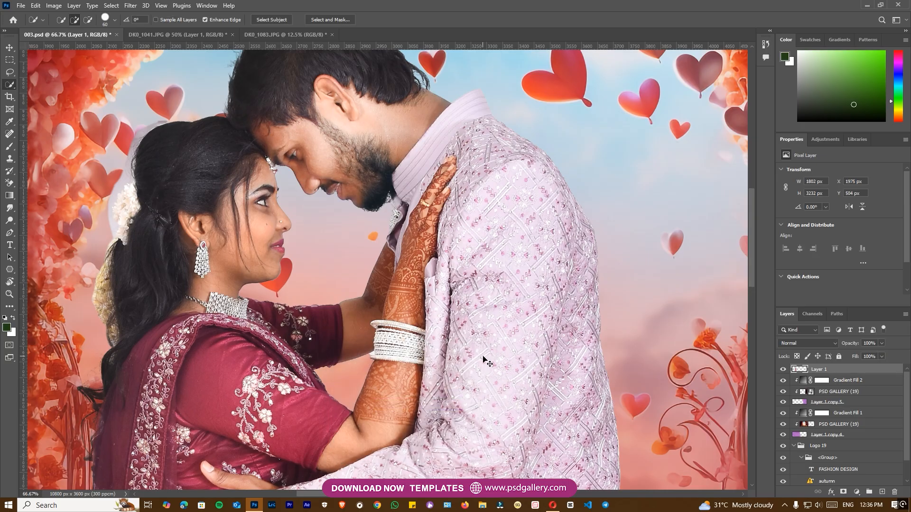
key("ctrl+minus")
key("ctrl+minus")
key("ctrl+minus")
left_click_drag(460, 385, 458, 302)
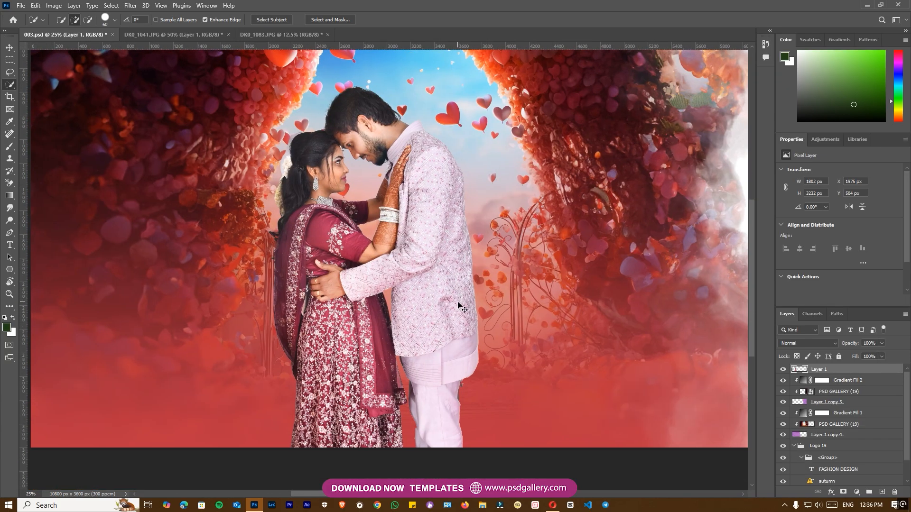
key("v")
right_click(438, 234)
left_click(447, 238)
left_click_drag(432, 229, 430, 276)
Apply Levels to the couple's layer with black input 18 and white input 244, and adjust the midtones
right_click(411, 217)
left_click(419, 223)
key("ctrl+plus")
key("o")
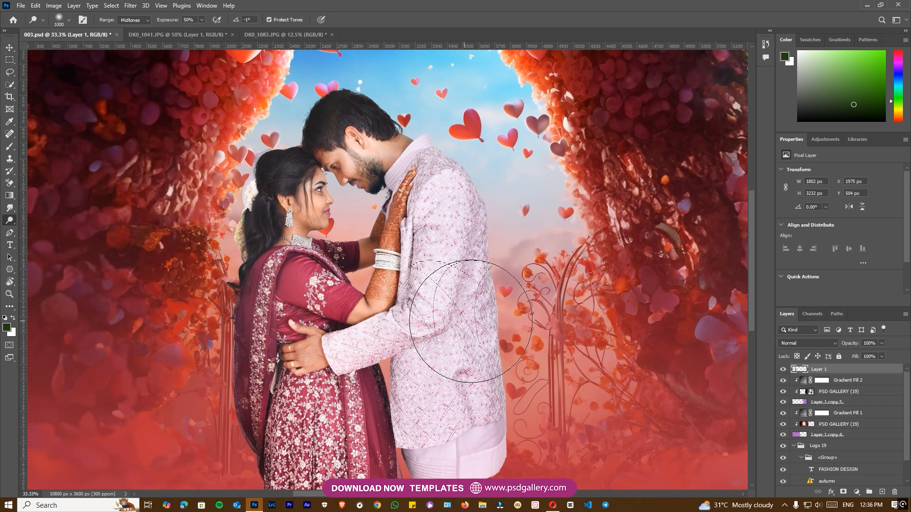
key("ctrl+l")
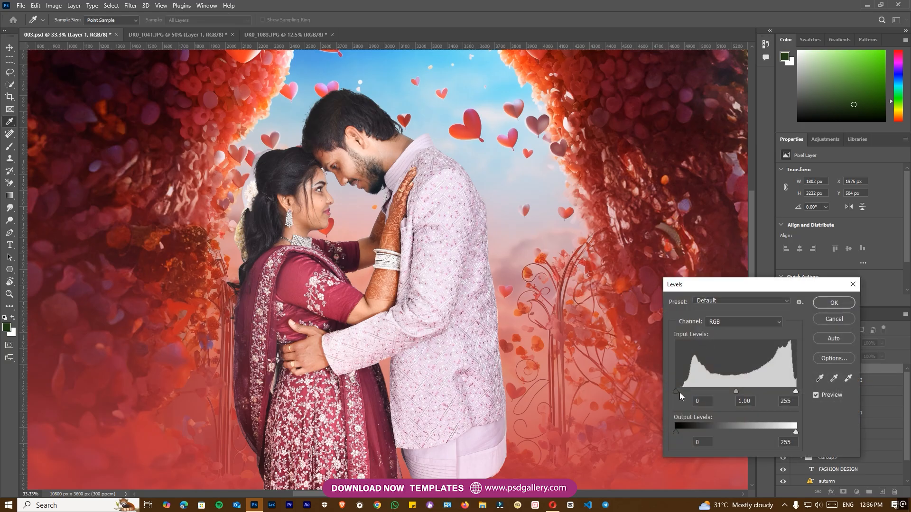
left_click_drag(682, 395, 685, 395)
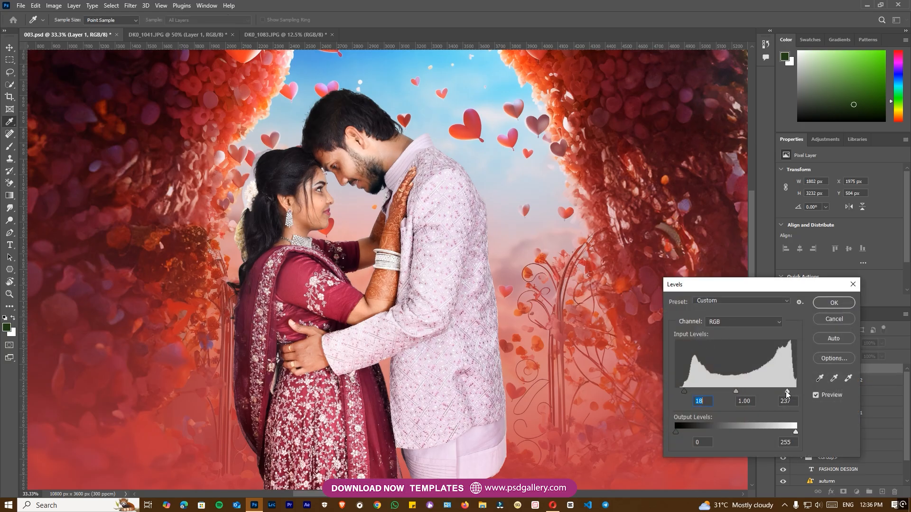
left_click_drag(787, 392, 792, 392)
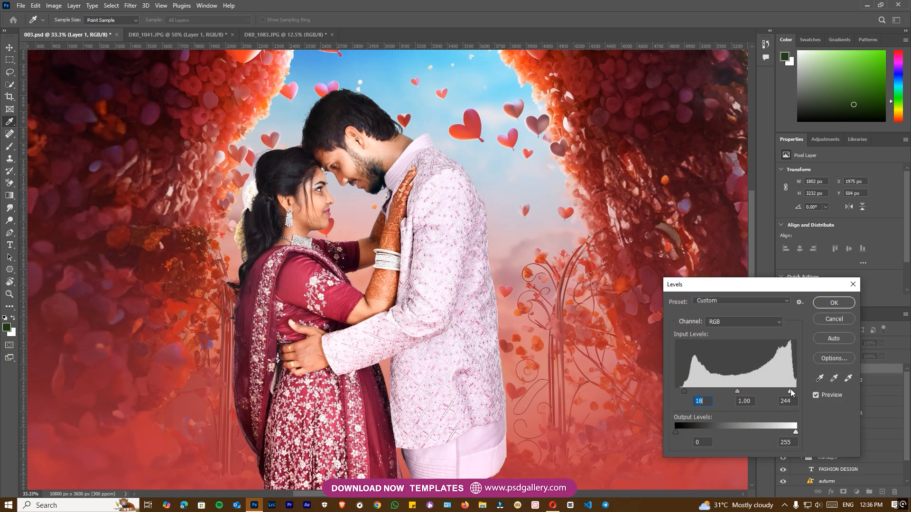
left_click(735, 391)
left_click(838, 308)
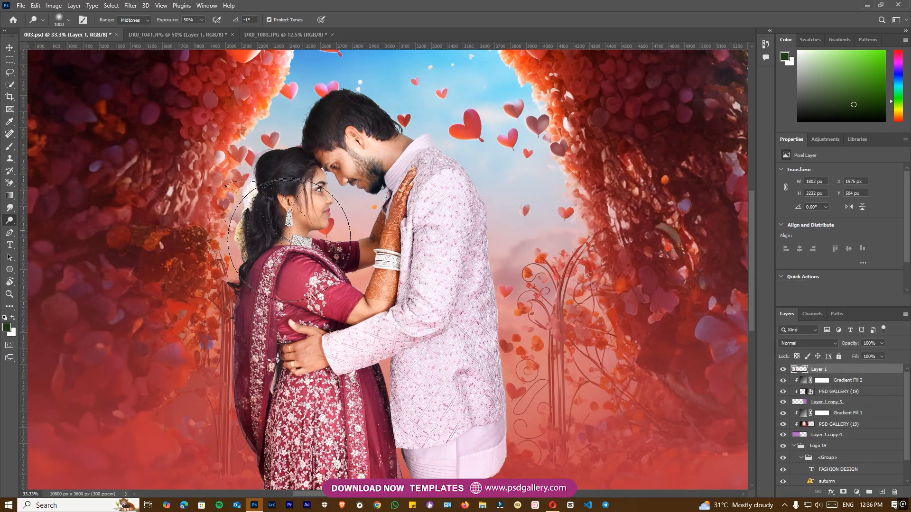
Pick the couple's layer at the groom's face and display the list of recorded actions
key("ctrl+plus")
key("ctrl+plus")
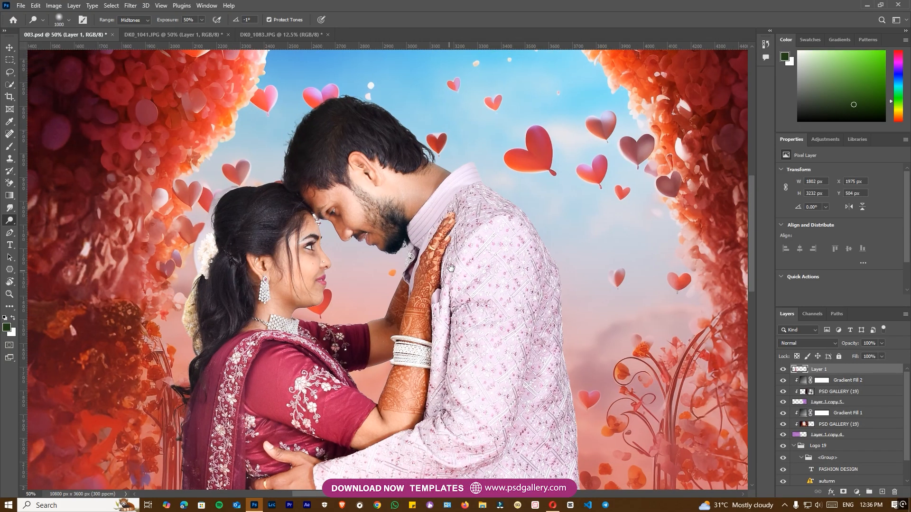
key("v")
right_click(359, 209)
left_click(370, 214)
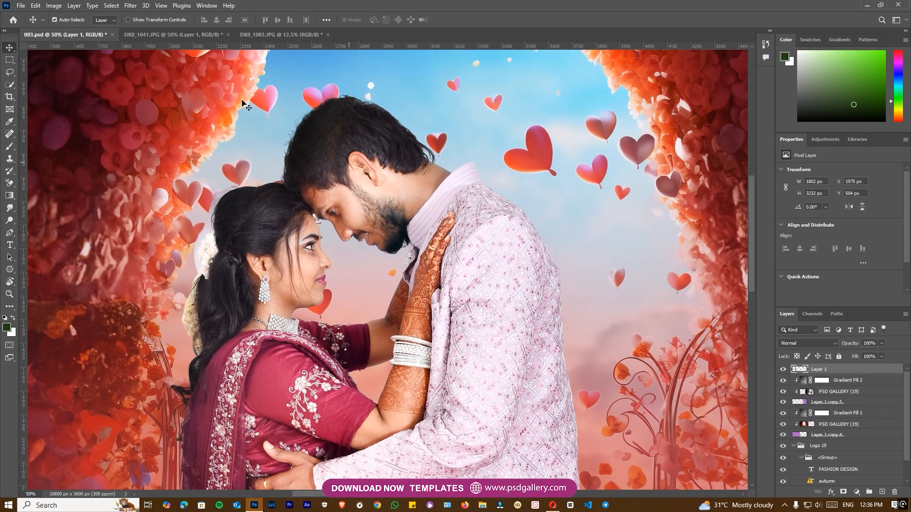
left_click(207, 6)
left_click(246, 75)
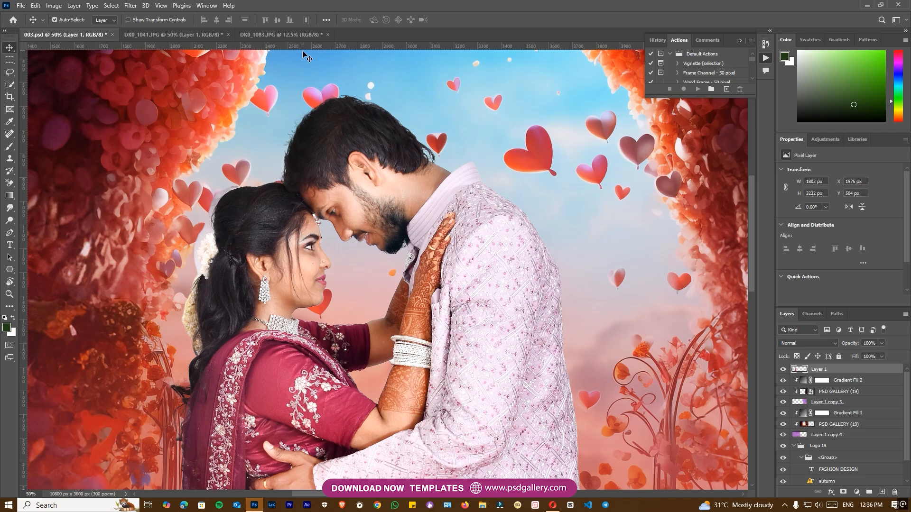
Try to run the Skin Retouching action on the PSD GALLERY (19) background layer, cancelling its High Pass filter
right_click(382, 196)
left_click(405, 217)
left_click(206, 6)
left_click(707, 97)
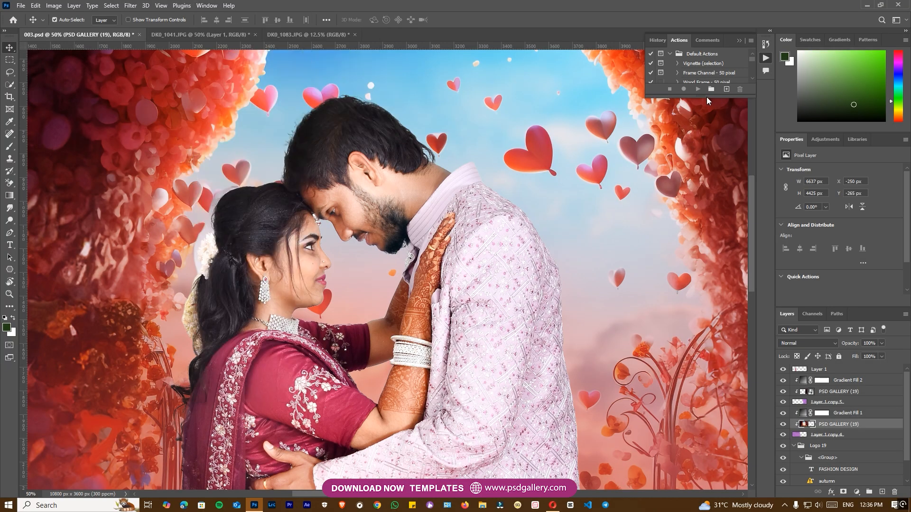
left_click_drag(707, 98, 707, 212)
left_click(701, 196)
left_click(698, 204)
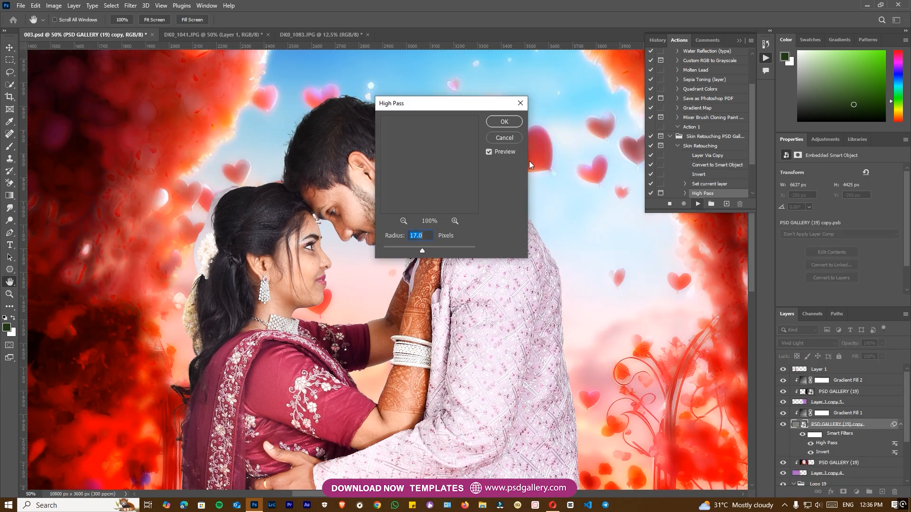
left_click(504, 137)
Undo the partly run Skin Retouching action on the PSD GALLERY (19) copy layer
right_click(362, 165)
left_click(313, 181)
key("ctrl+z")
key("ctrl+z")
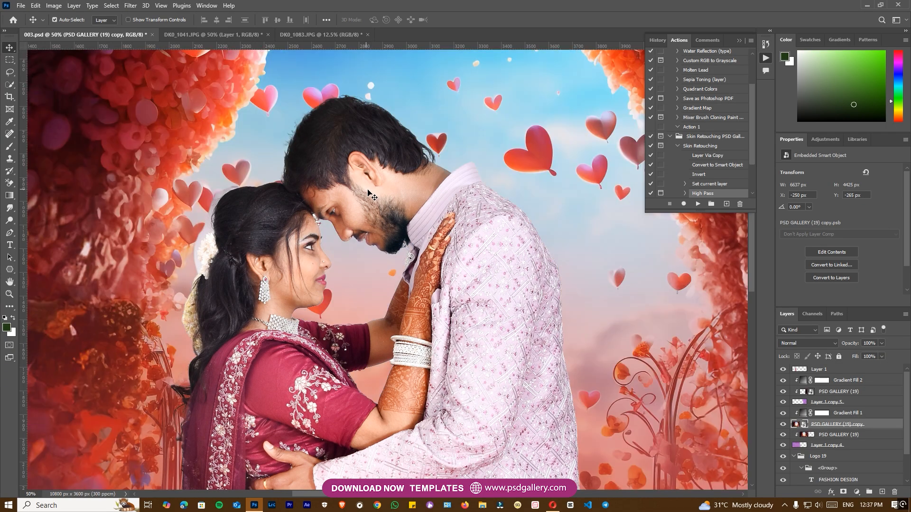
Select the couple's Layer 1 from the canvas and toggle its visibility to check it is the right layer
right_click(369, 189)
left_click(397, 209)
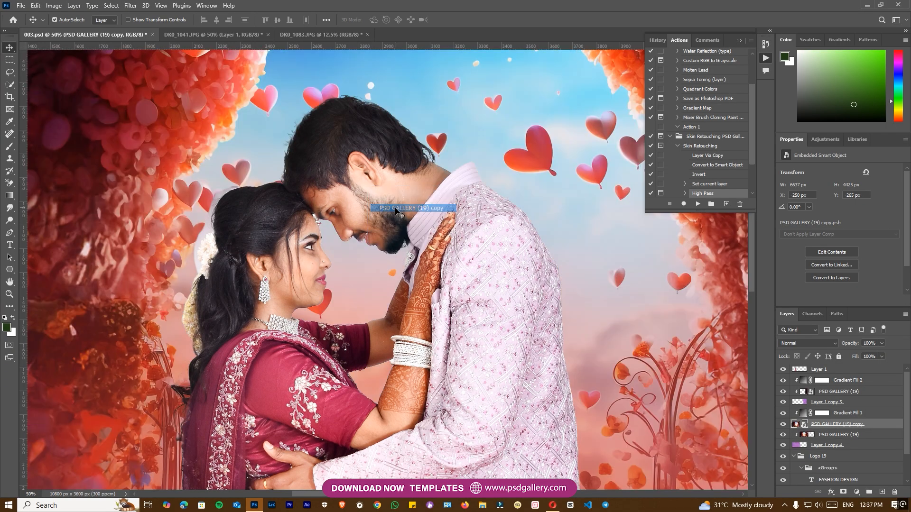
right_click(554, 335)
left_click(570, 332)
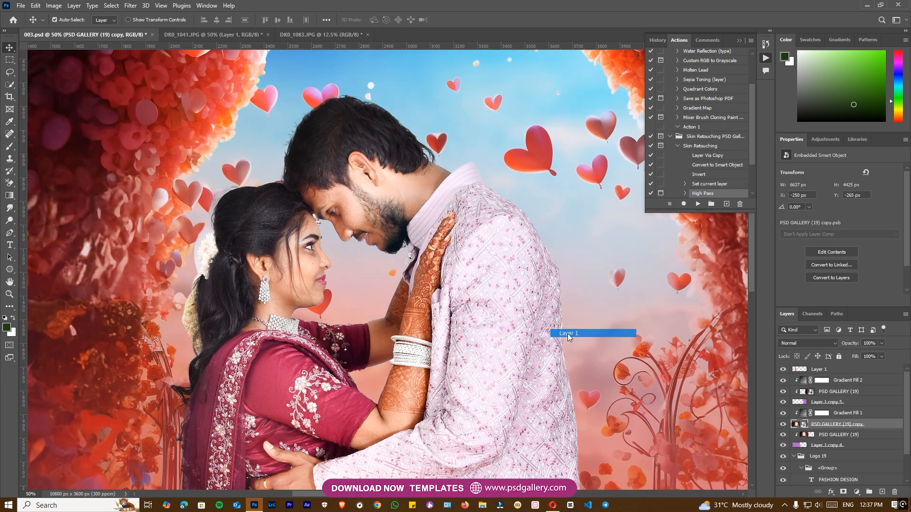
left_click(783, 369)
left_click(783, 369)
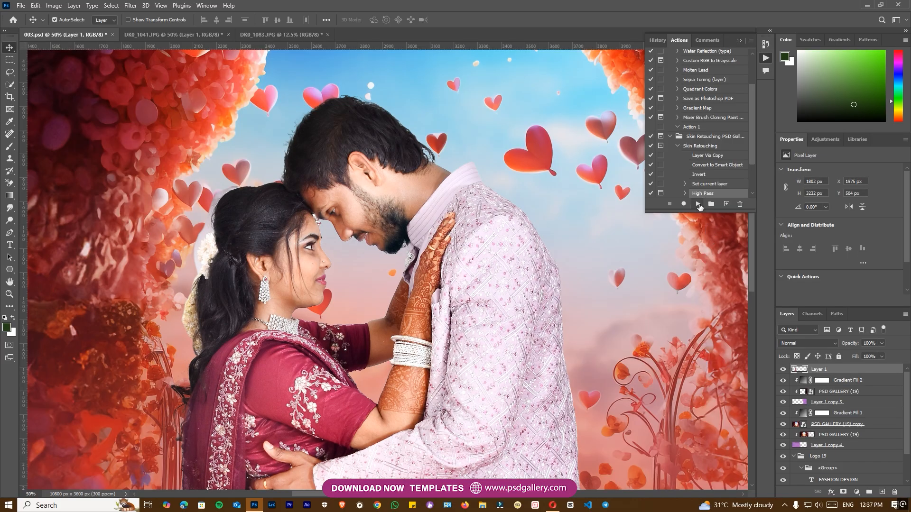
Run the Skin Retouching action on Layer 1, accepting its High Pass filter and setting the Gaussian Blur radius to 1.5 pixels
left_click(701, 146)
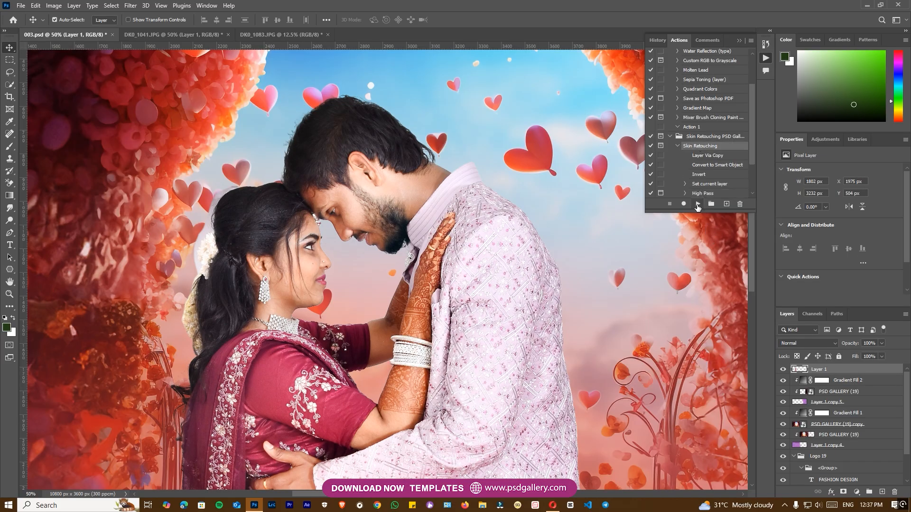
left_click(697, 203)
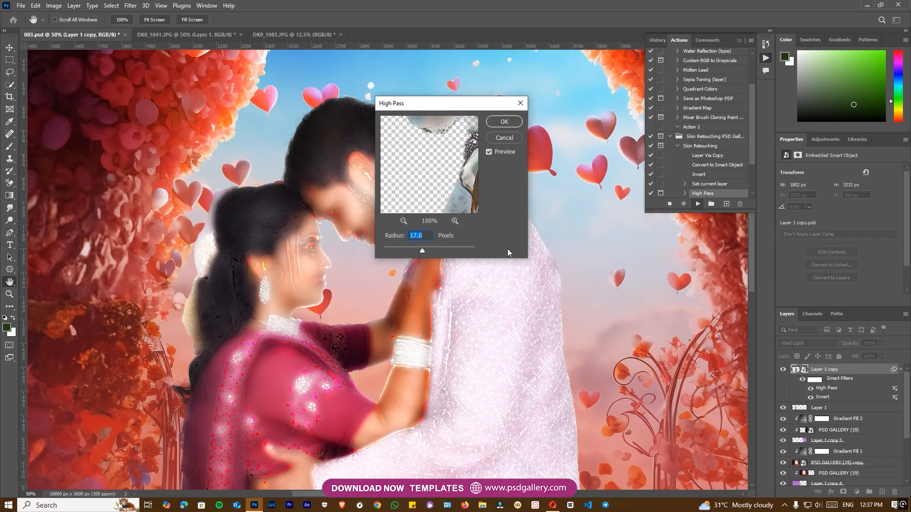
left_click(505, 122)
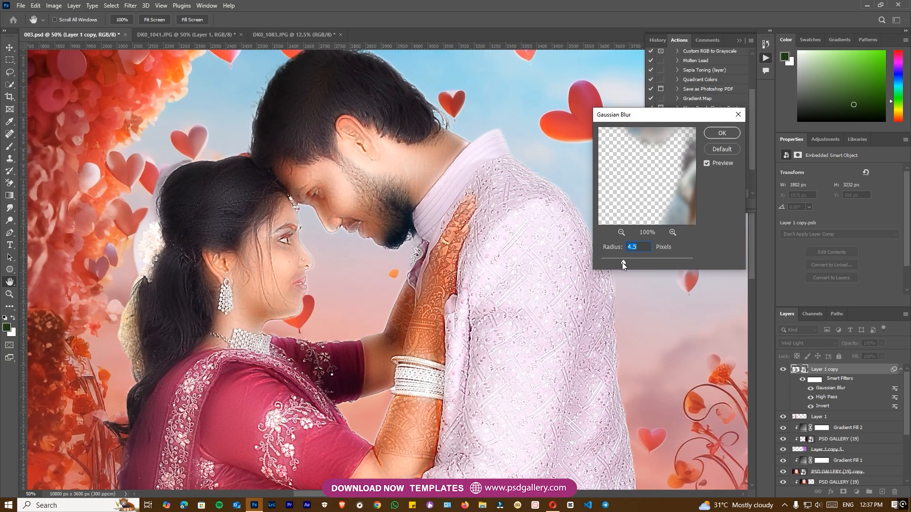
left_click_drag(622, 263, 609, 258)
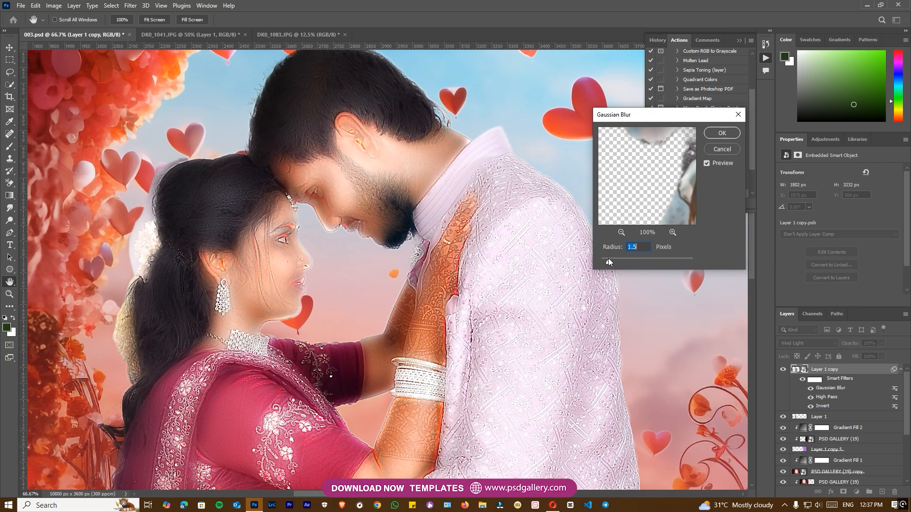
left_click(730, 133)
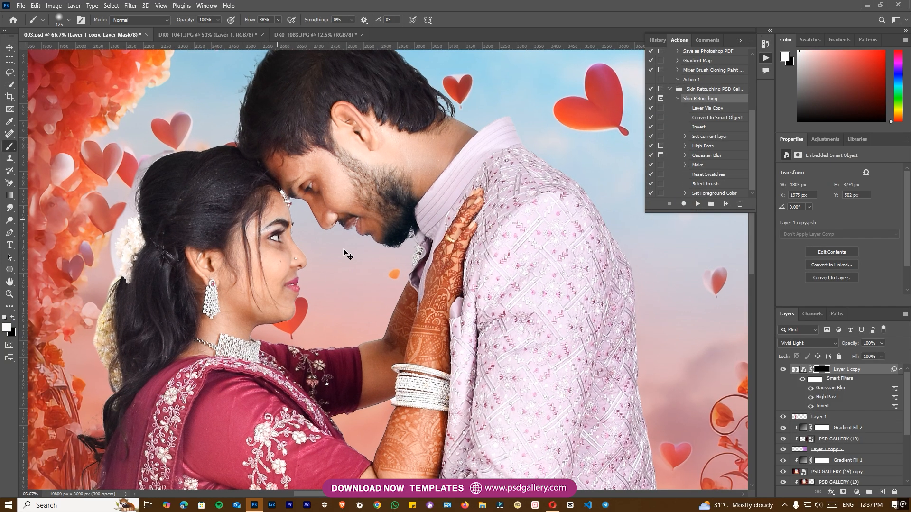
Paint white with a small brush on the retouching layer's mask over the groom's forehead and cheek to smooth the skin
key("ctrl+plus")
key("ctrl+plus")
left_click_drag(323, 180, 395, 410)
key("bracketleft")
key("bracketleft")
key("bracketleft")
key("bracketleft")
key("bracketleft")
key("bracketleft")
key("bracketleft")
left_click_drag(258, 215, 256, 193)
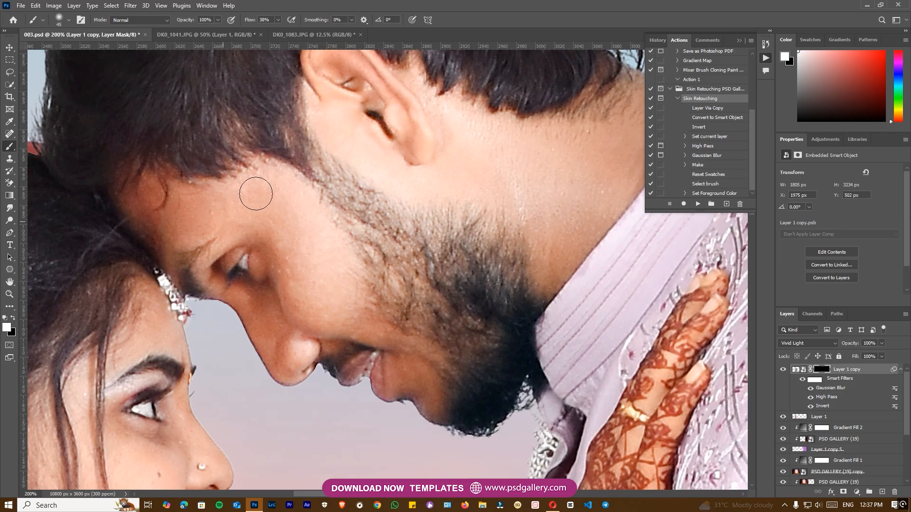
key("bracketright")
key("bracketright")
key("bracketright")
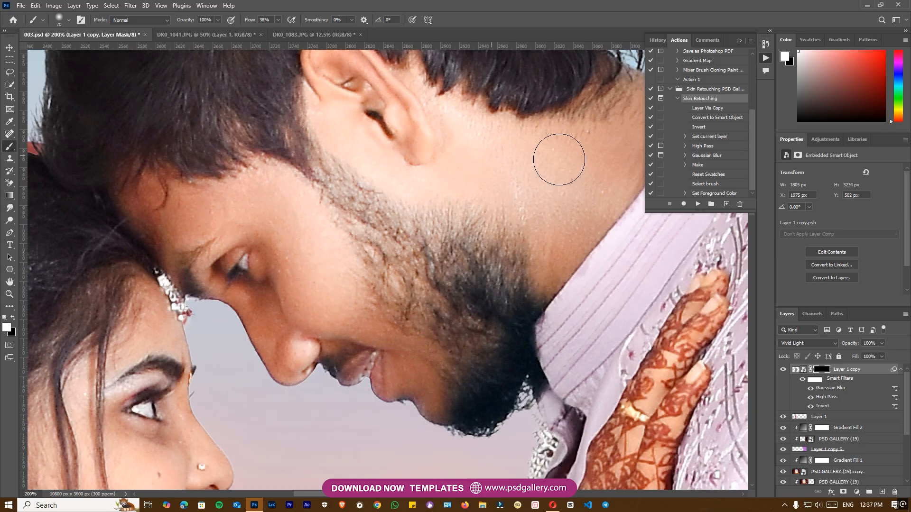
Enlarge the brush and paint the skin smoothing onto the groom's neck up to the collar
left_click_drag(579, 197, 451, 236)
key("bracketright")
key("bracketright")
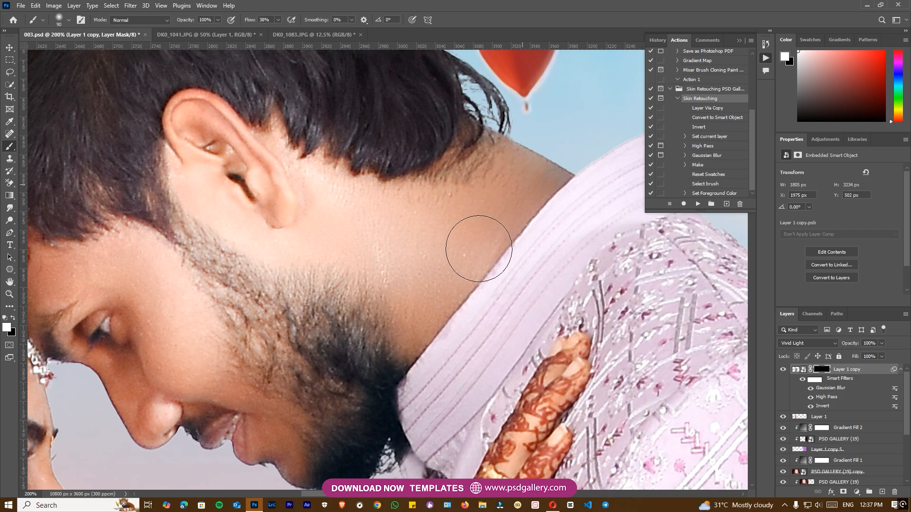
left_click_drag(390, 287, 549, 197)
left_click_drag(365, 292, 527, 204)
Paint the skin smoothing onto the bride's cheek, jaw and chin, reducing the brush size to 50 for the finer areas
left_click_drag(327, 342, 350, 229)
mouse_move(332, 379)
left_mouse_down()
mouse_move(302, 415)
mouse_move(261, 421)
left_mouse_up()
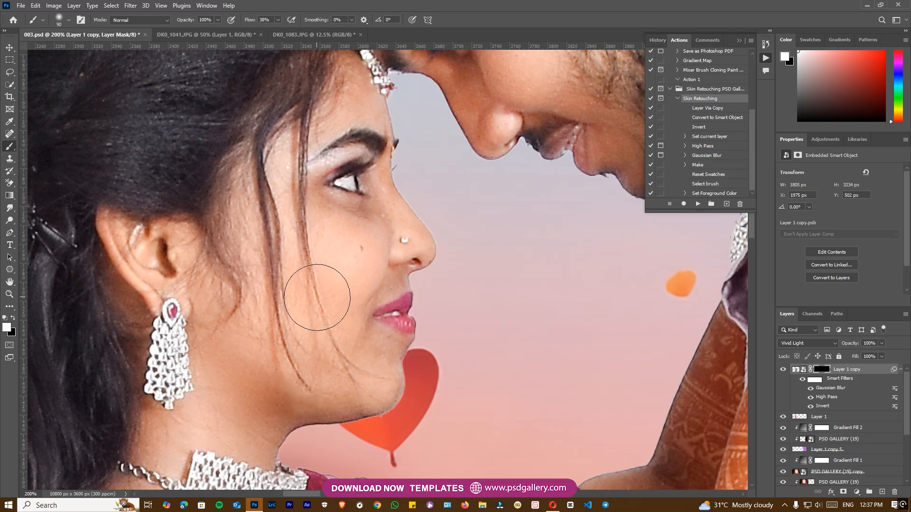
key("bracketleft")
key("bracketleft")
key("bracketleft")
key("bracketleft")
key("bracketleft")
key("bracketright")
key("bracketright")
left_click_drag(365, 402, 277, 409)
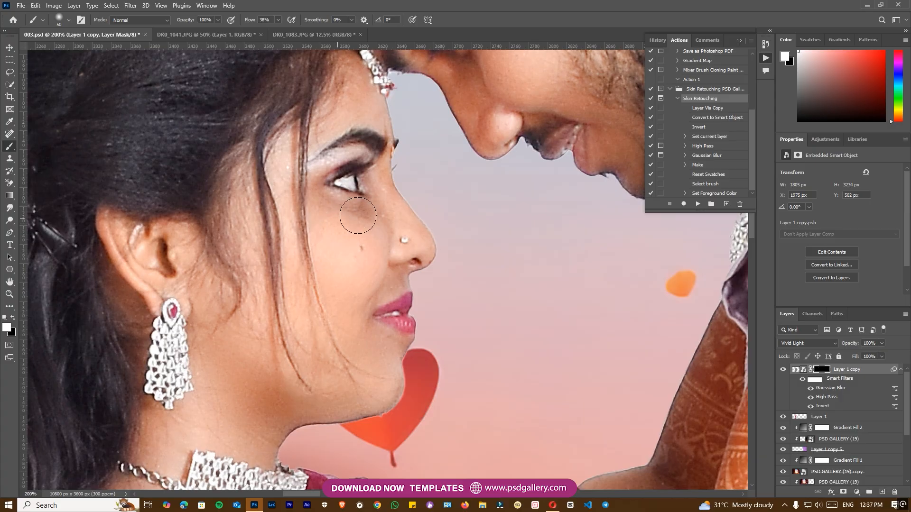
left_click_drag(379, 213, 365, 274)
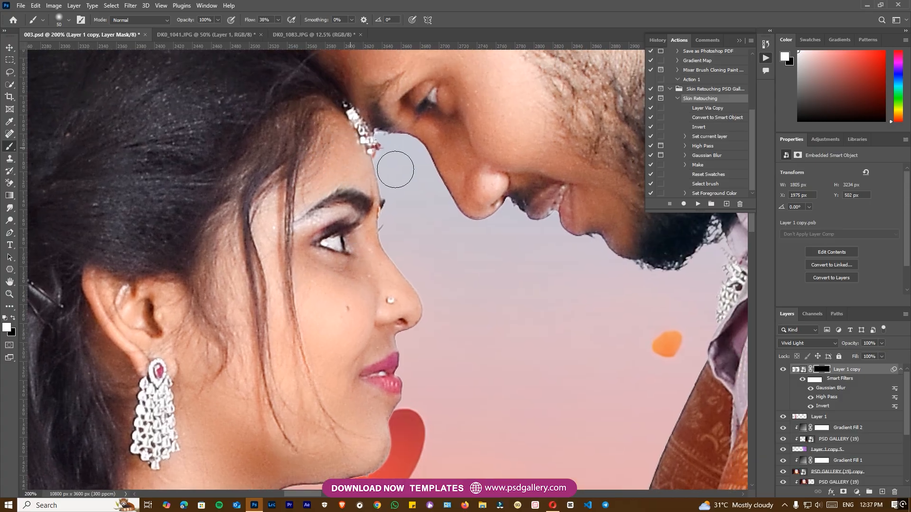
Paint the skin smoothing onto the bride's elbow and the groom's hand at her waist
left_click_drag(396, 169, 243, 261)
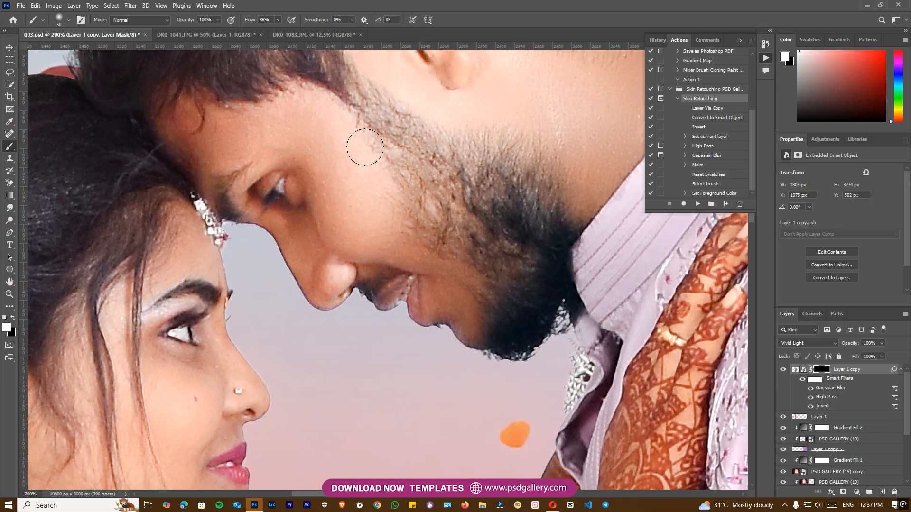
left_click_drag(372, 163, 194, 233)
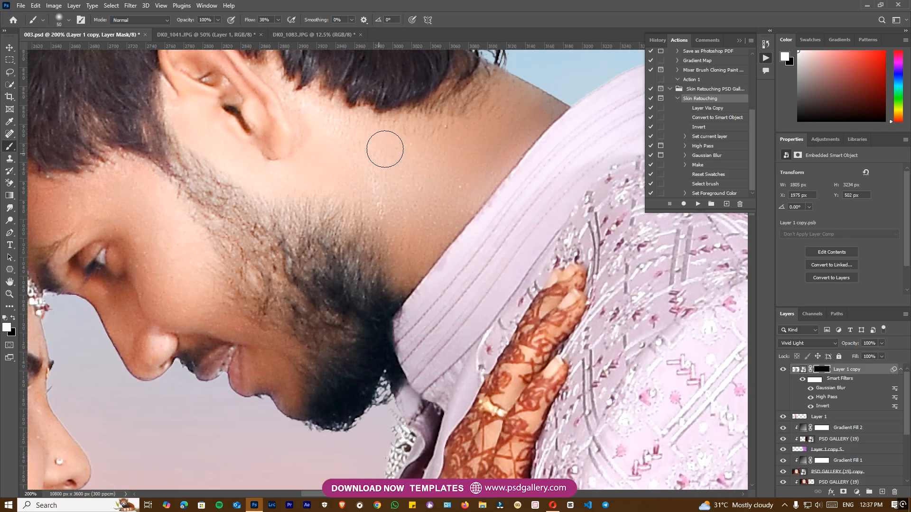
key("ctrl+minus")
key("ctrl+minus")
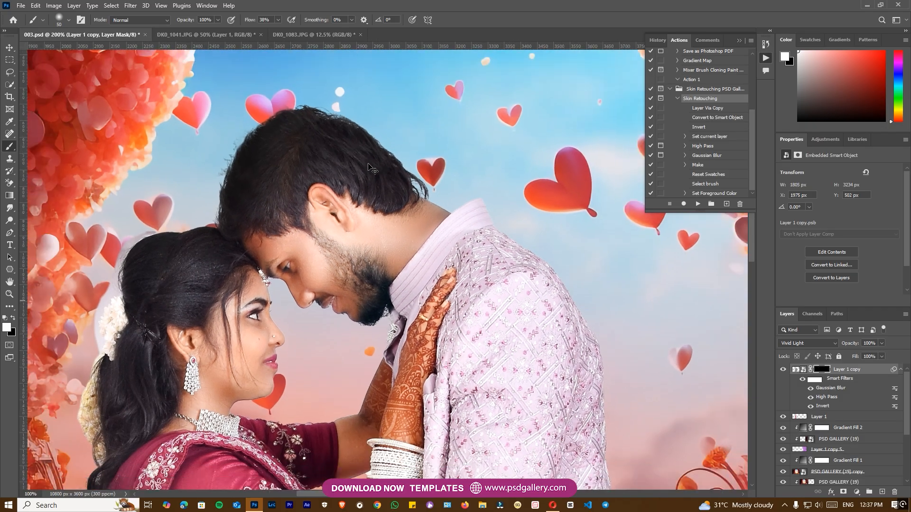
key("ctrl+minus")
left_click_drag(284, 284, 309, 152)
left_click_drag(335, 252, 325, 210)
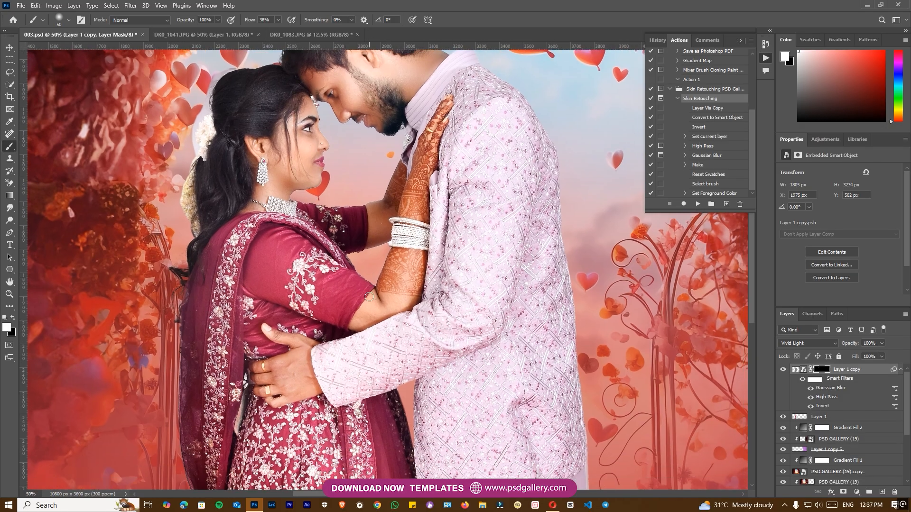
mouse_move(362, 324)
left_mouse_down()
mouse_move(402, 302)
mouse_move(365, 312)
left_mouse_up()
left_click_drag(303, 379, 291, 383)
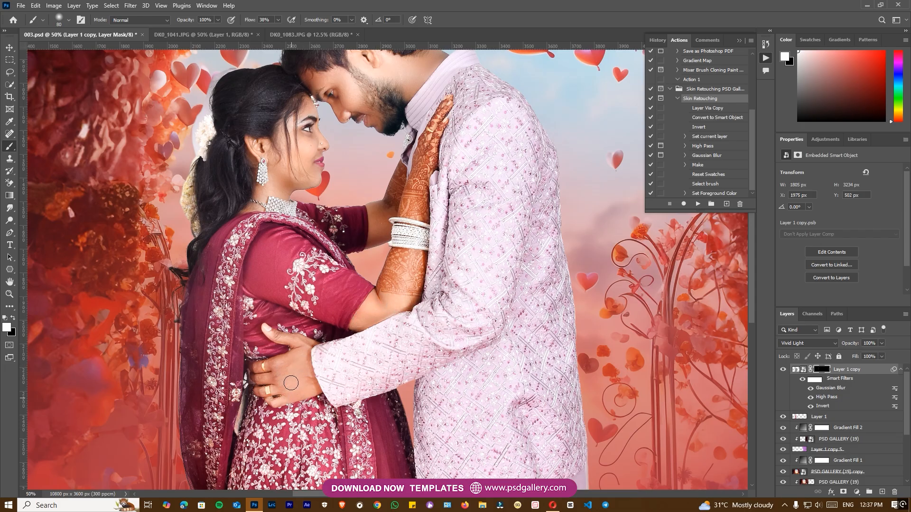
Compare the couple with and without the retouching layer, then merge Layer 1 copy with Layer 1
key("ctrl+minus")
key("ctrl+minus")
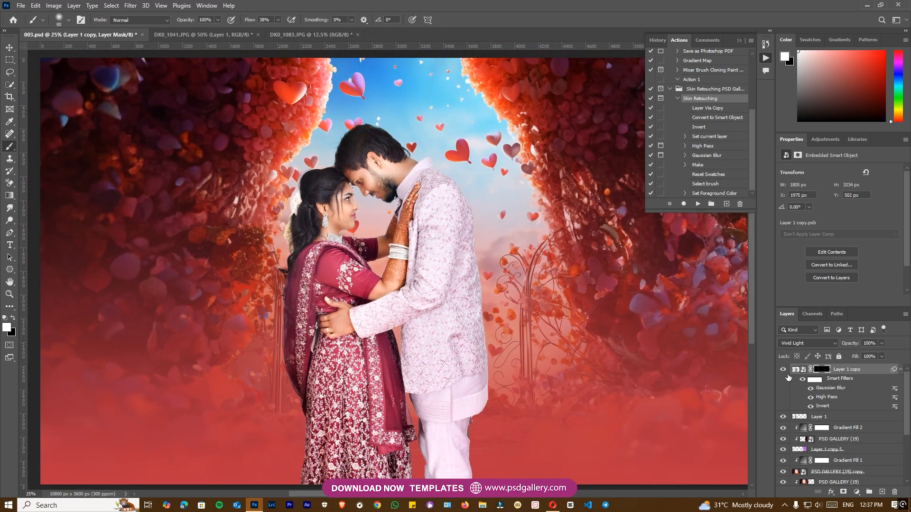
left_click(782, 371)
left_click(782, 372)
left_click(831, 421)
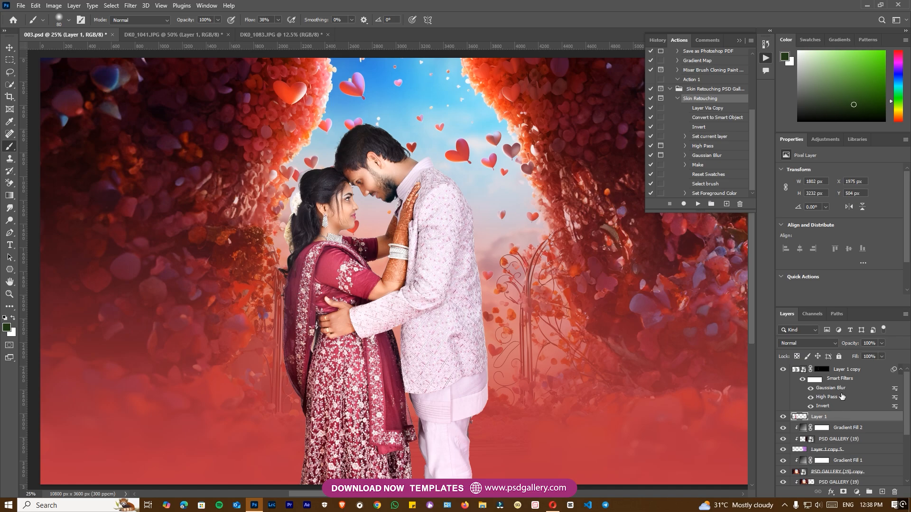
right_click(852, 374)
left_click(740, 377)
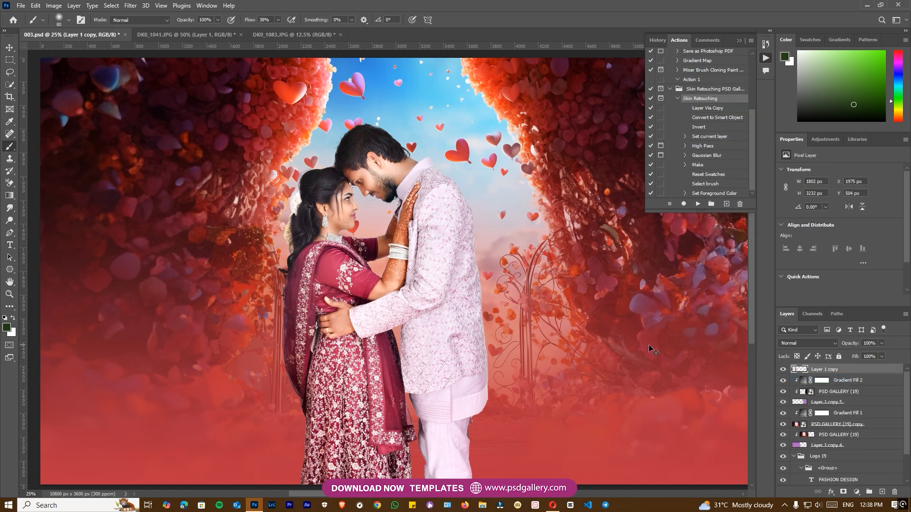
Trace a Pen path on the couple's merged layer up the outer edge of the groom's trouser leg, excluding the grey fringe
key("ctrl+minus")
key("ctrl+plus")
left_click_drag(468, 361, 474, 257)
key("ctrl+plus")
key("v")
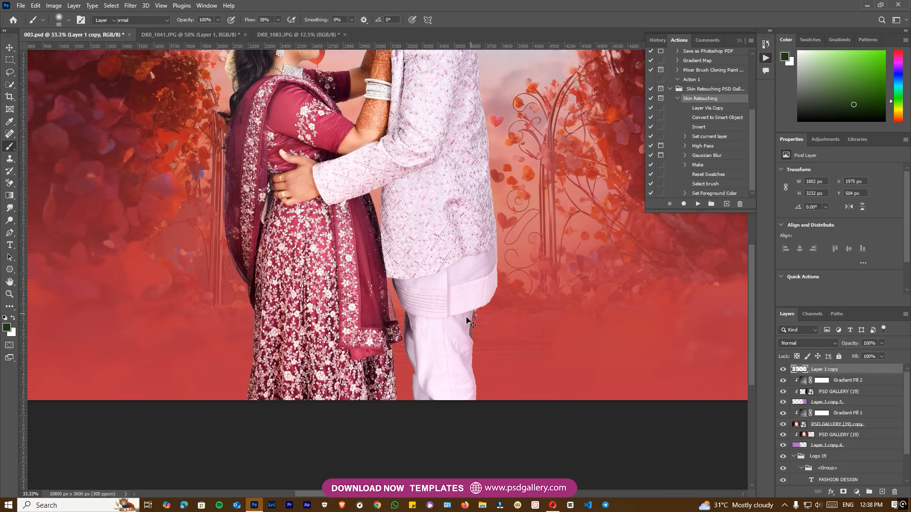
right_click(469, 319)
left_click(486, 323)
left_click_drag(455, 325, 419, 285)
key("p")
key("ctrl+plus")
key("ctrl+plus")
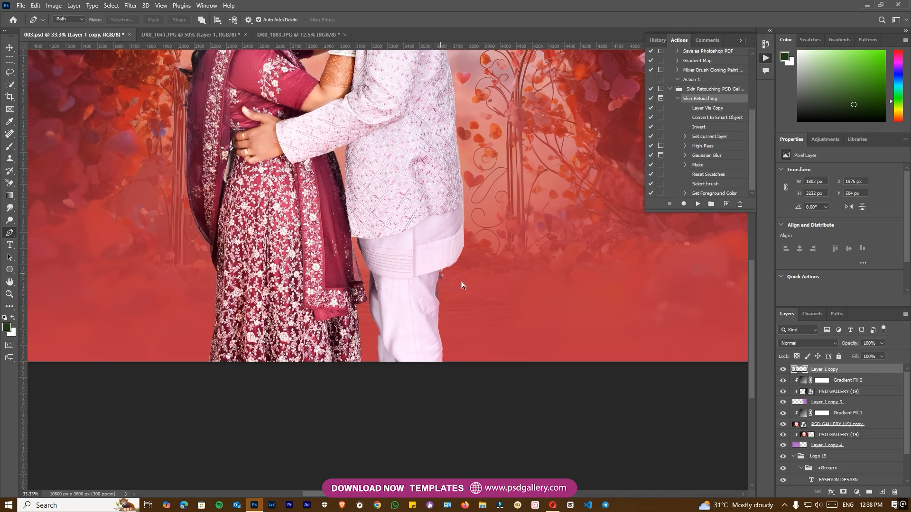
left_click_drag(474, 320, 403, 300)
key("ctrl+plus")
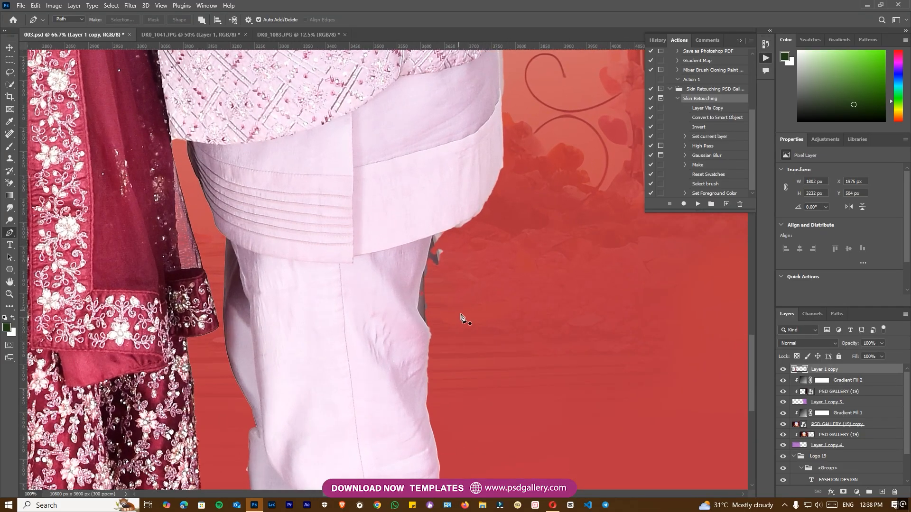
key("ctrl+plus")
left_click_drag(487, 454, 484, 270)
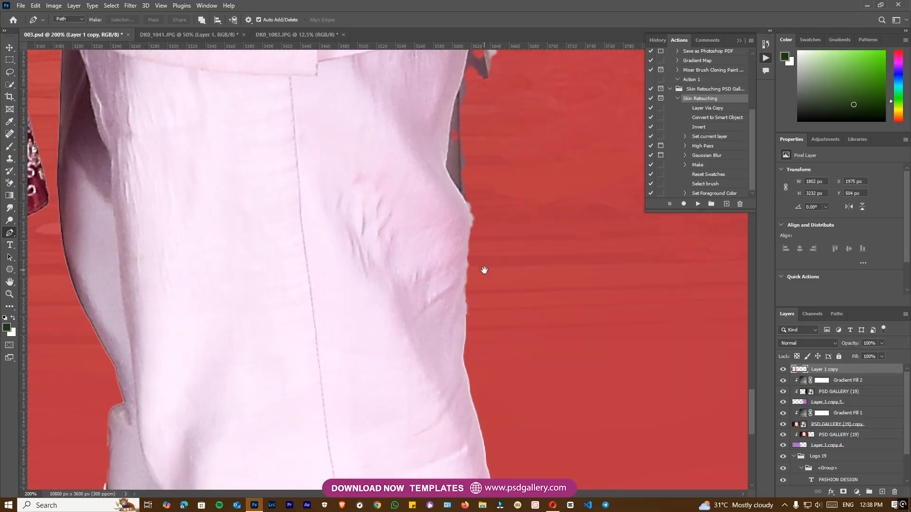
left_click(465, 392)
left_click(467, 264)
left_click_drag(455, 218, 452, 200)
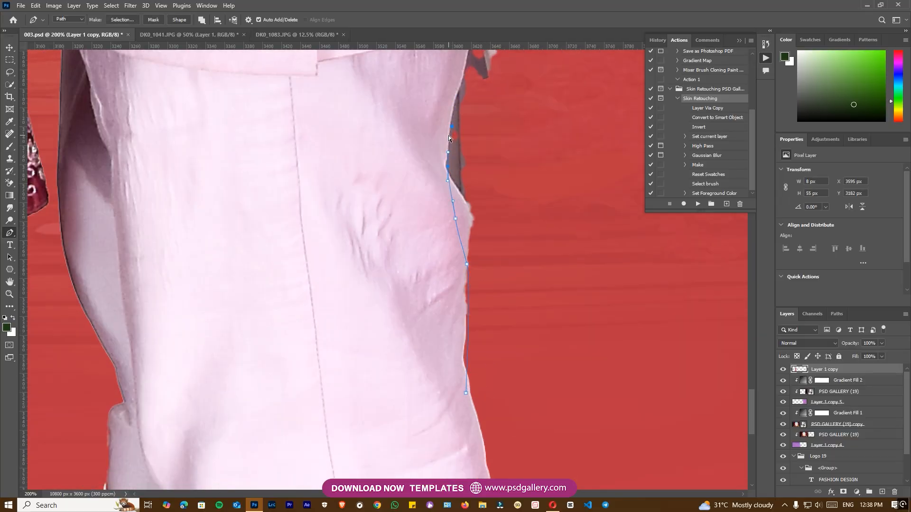
left_click_drag(444, 110, 428, 281)
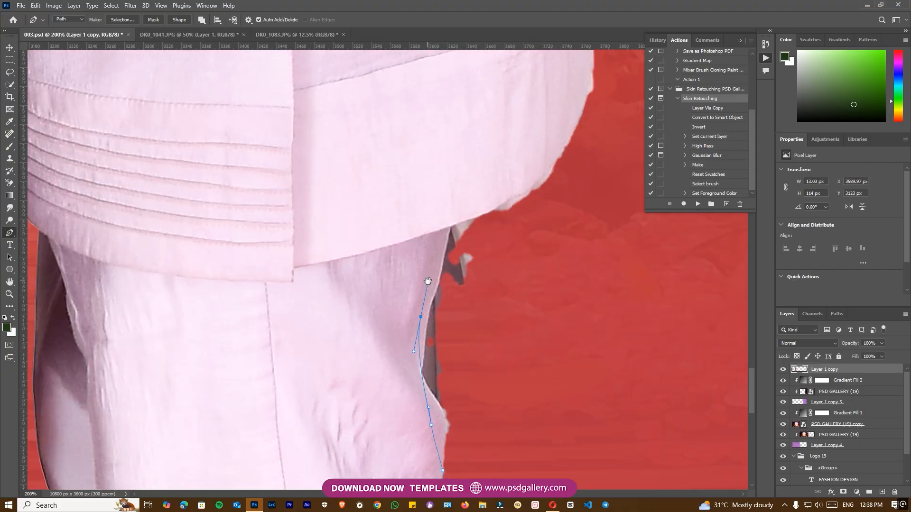
Continue the path around the groom's lower hem and up the kurta's outer edge, closing it through the red background
left_click(440, 225)
left_click_drag(546, 158, 571, 118)
key("ctrl+minus")
left_click_drag(490, 139, 486, 104)
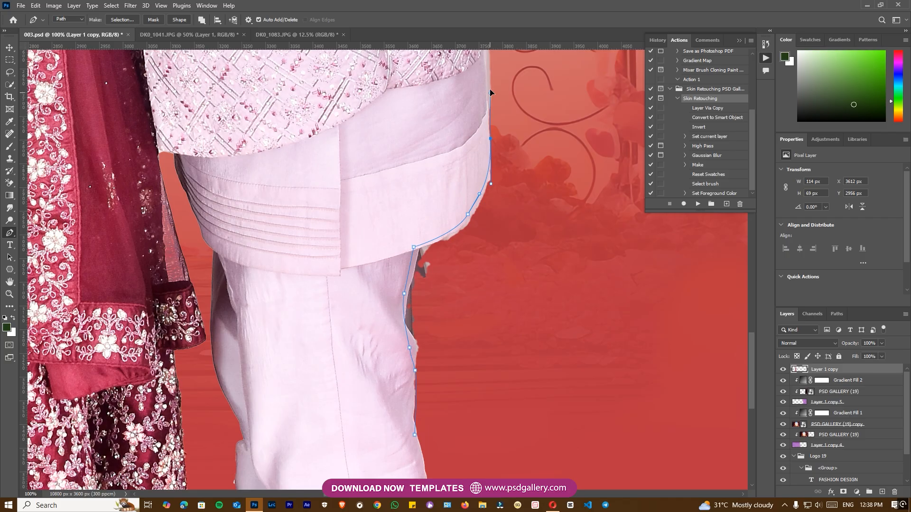
scroll(478, 260, "up", 5)
left_click_drag(475, 158, 473, 122)
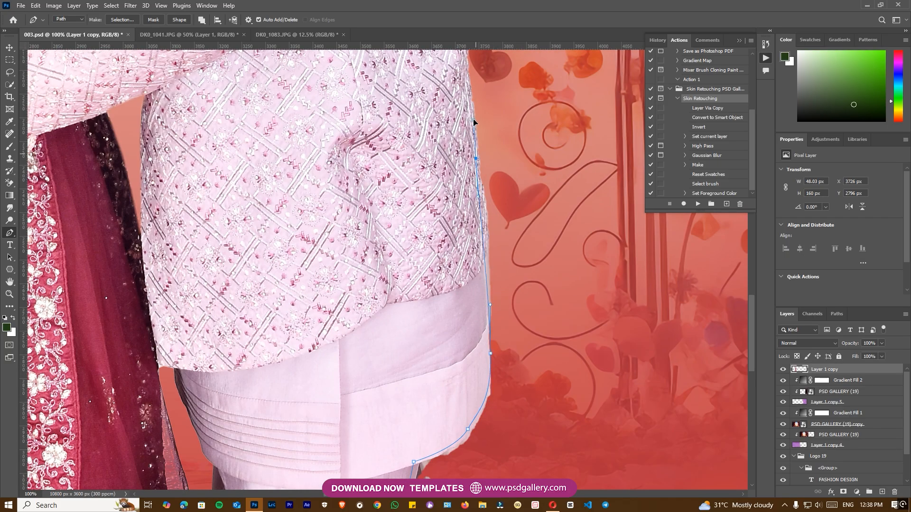
left_click_drag(581, 361, 527, 212)
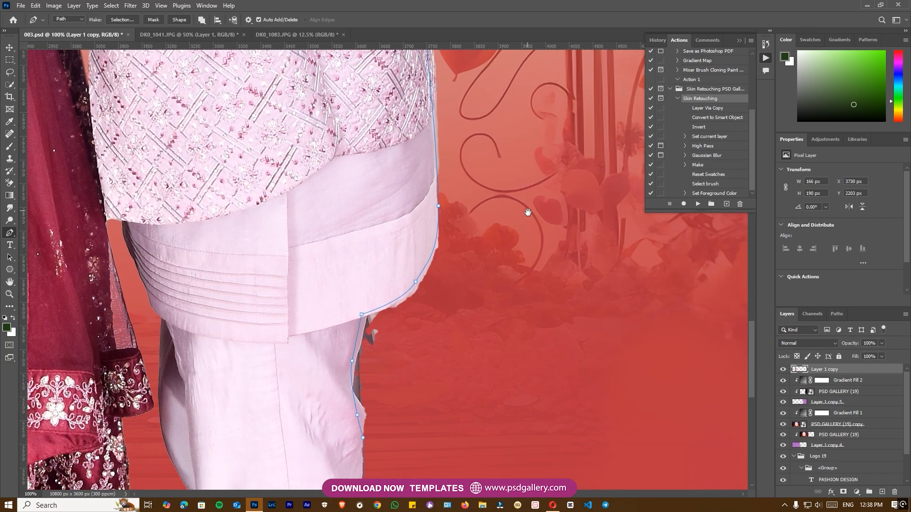
Convert the path to a selection, delete the leftover fringe beside the groom's kurta and trousers, and deselect
left_click(123, 20)
key("Return")
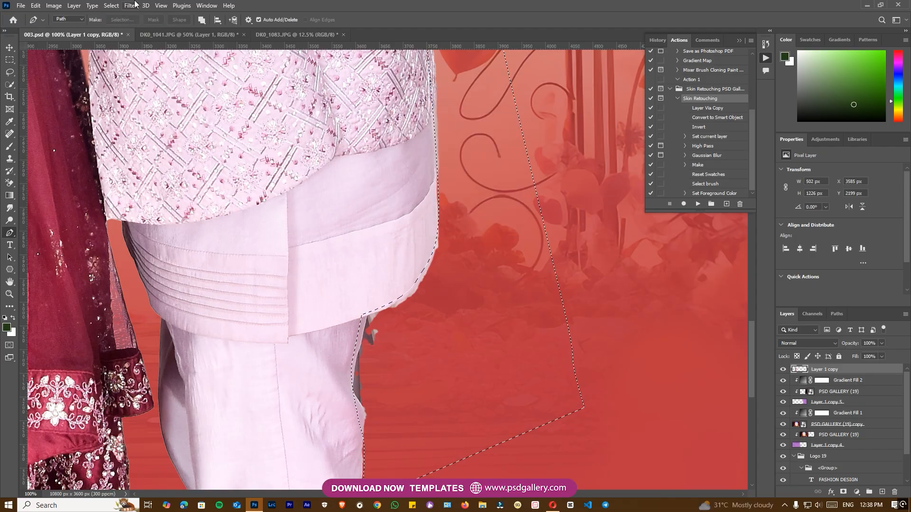
key("Delete")
key("ctrl+d")
Apply Color Balance to the couple's layer, with highlight levels of -7, 0 and +11
scroll(471, 253, "down", 5)
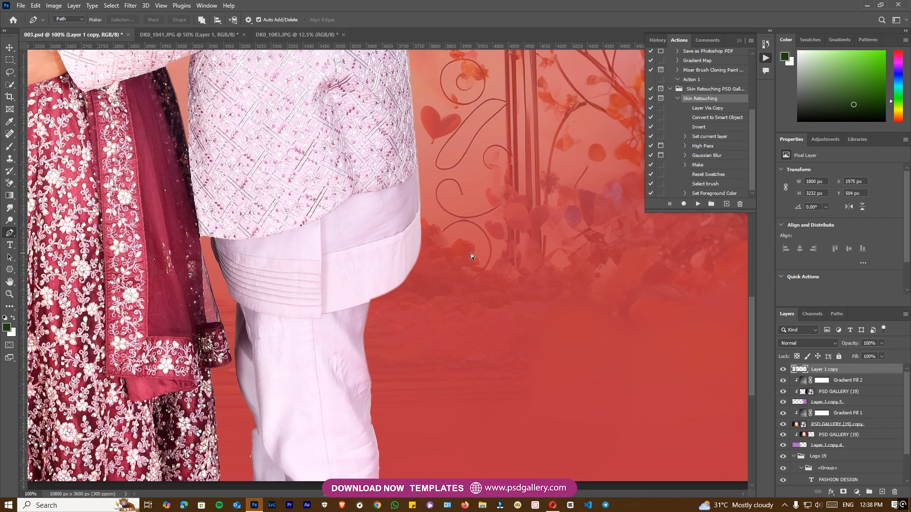
key("o")
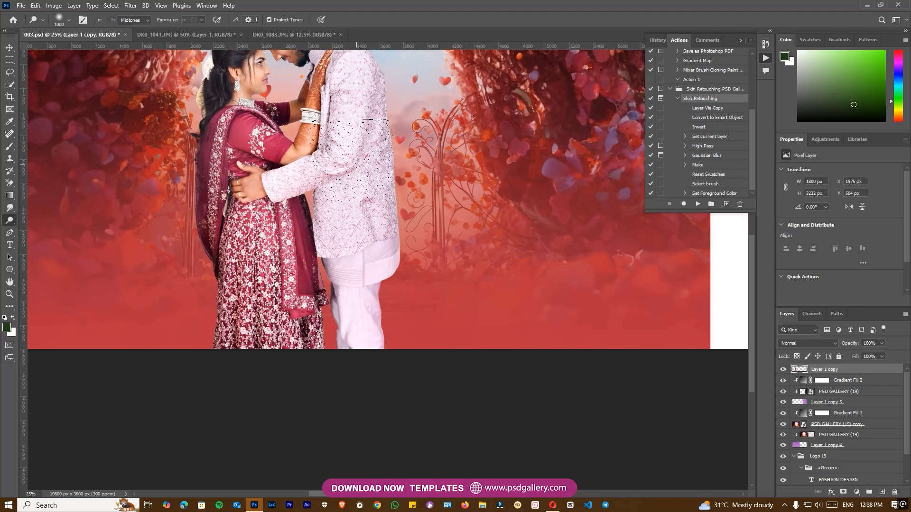
left_click_drag(292, 257, 320, 295)
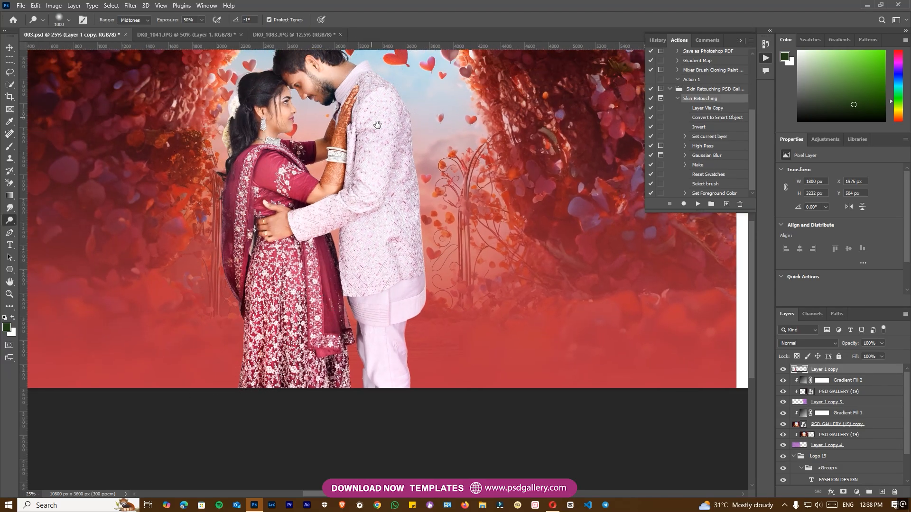
left_click_drag(376, 124, 390, 230)
key("ctrl+minus")
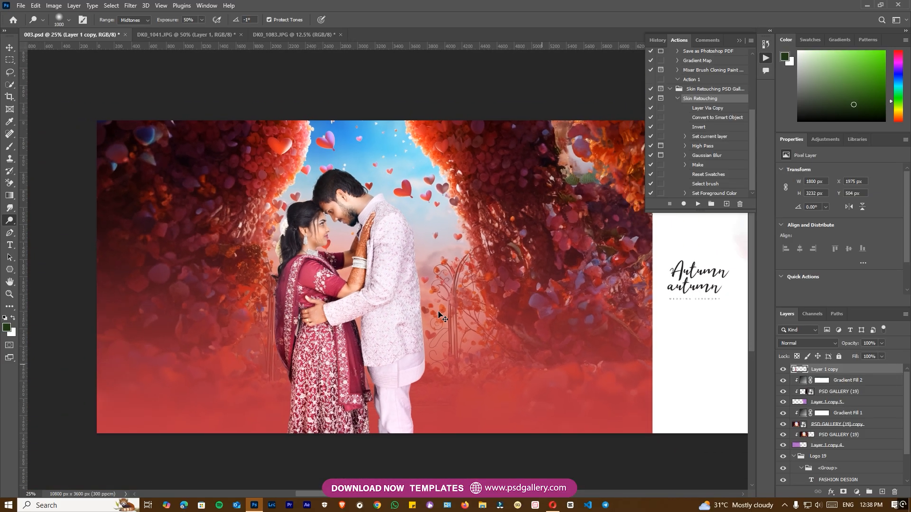
key("v")
right_click(386, 277)
left_click(393, 281)
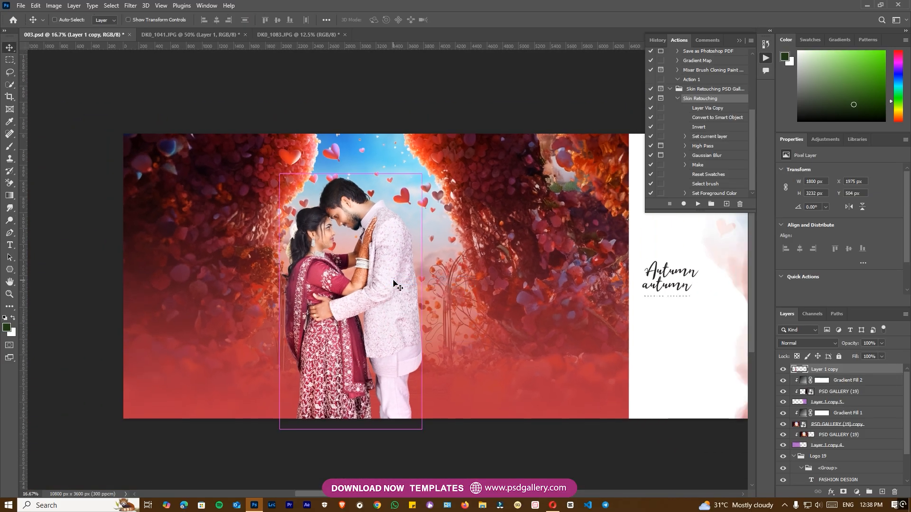
key("ctrl+b")
left_click_drag(421, 415, 415, 389)
left_click(470, 439)
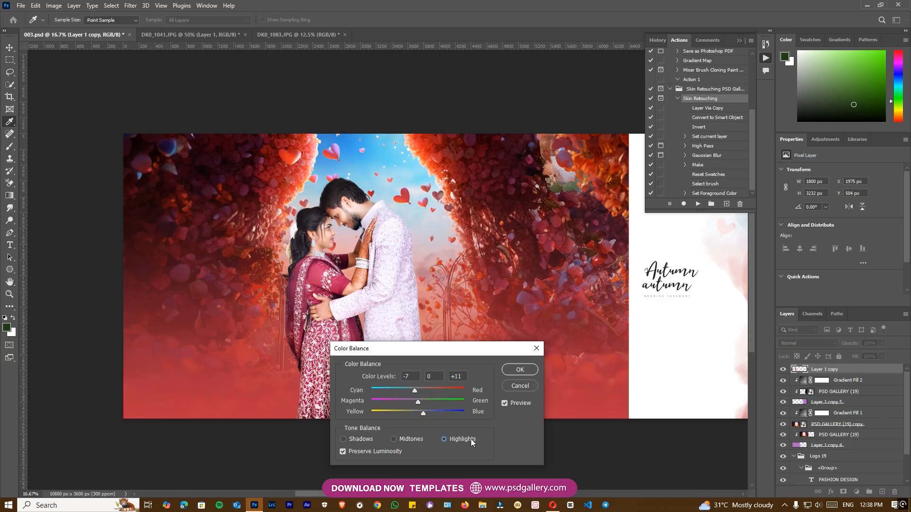
left_click(521, 401)
left_click(528, 370)
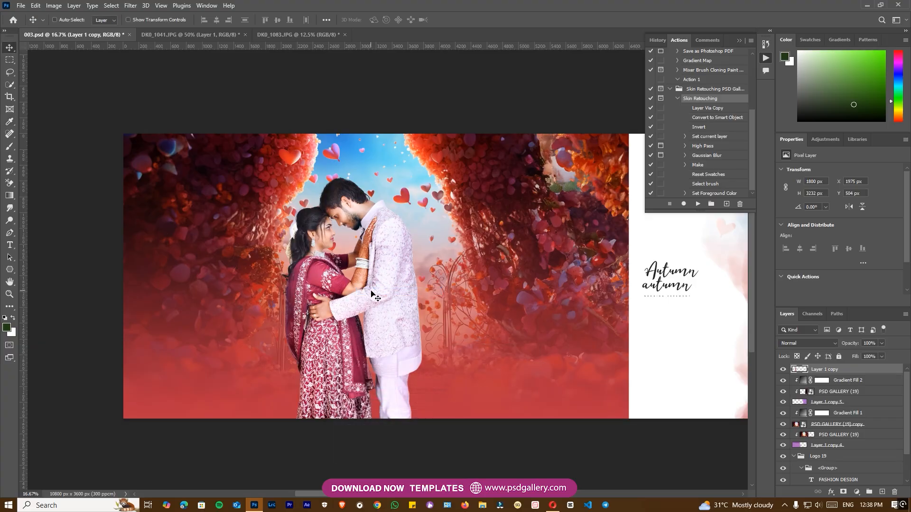
Examine the couple's color-corrected cutout up close and against the surrounding background
key("ctrl+plus")
key("ctrl+plus")
key("o")
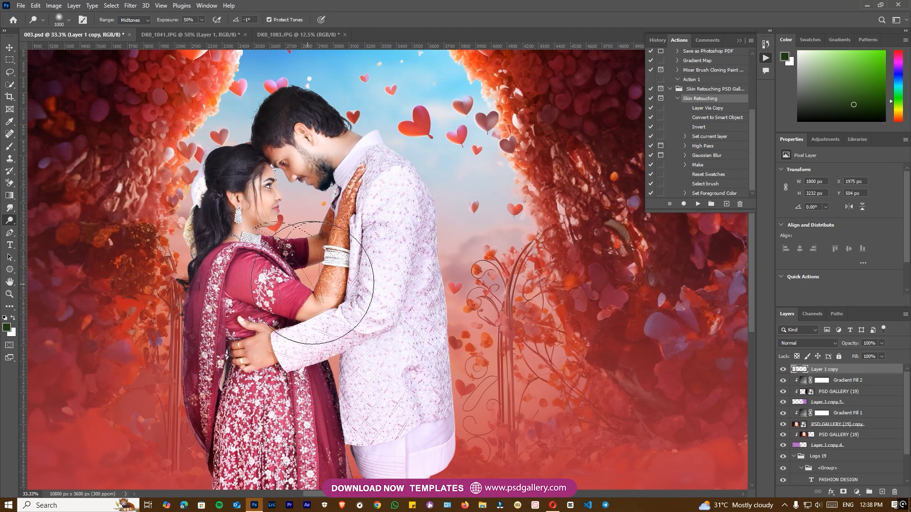
scroll(375, 332, "down", 3)
left_click_drag(385, 407, 427, 395)
key("ctrl+minus")
key("ctrl+minus")
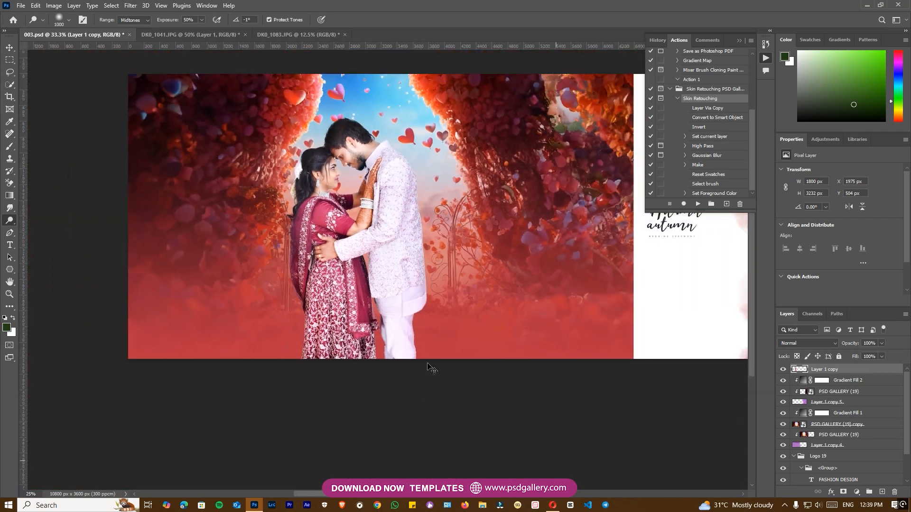
left_click_drag(495, 249, 495, 275)
Sample the red ground beside the couple and add a linear 90° red-to-transparent Gradient Fill above Layer 1 copy
key("i")
left_click(461, 368)
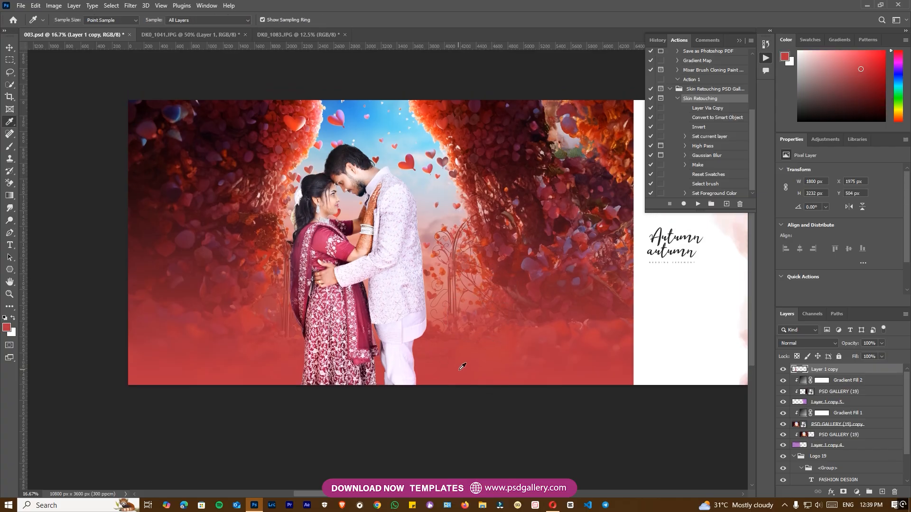
key("v")
right_click(400, 323)
left_click(399, 323)
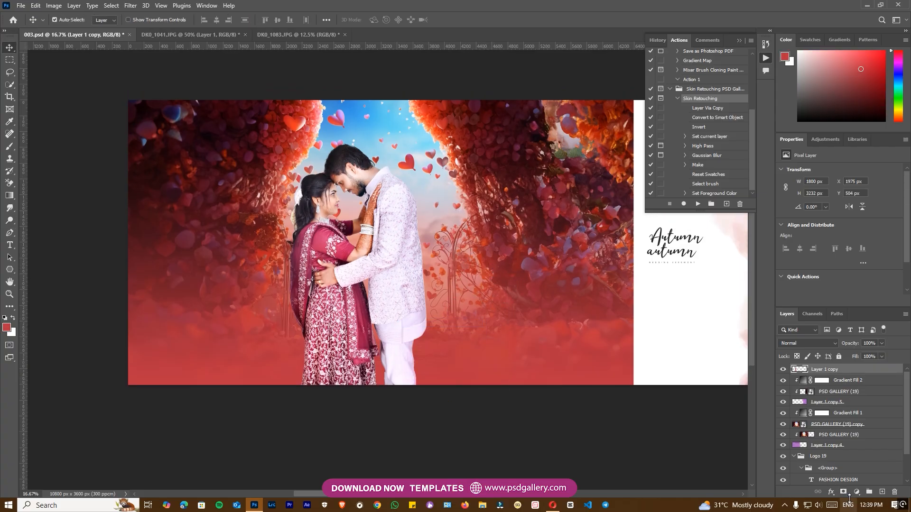
left_click(856, 491)
left_click(854, 333)
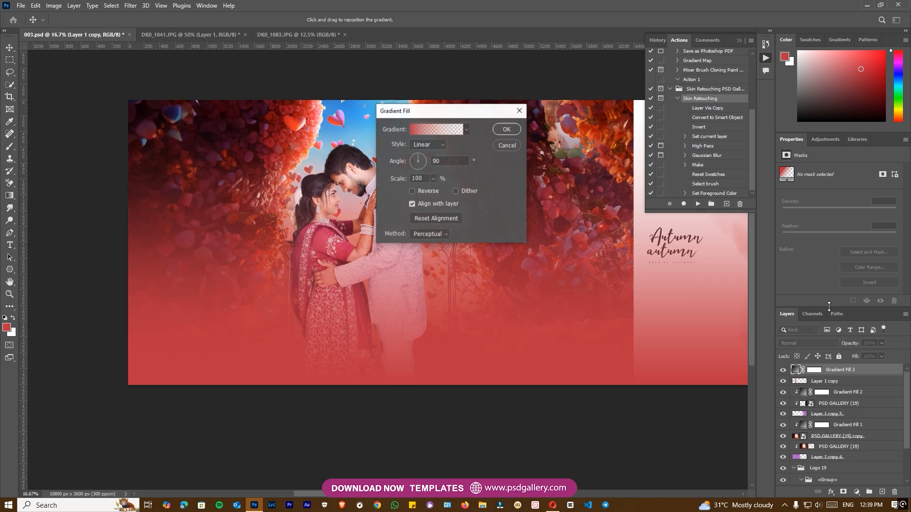
left_click(505, 128)
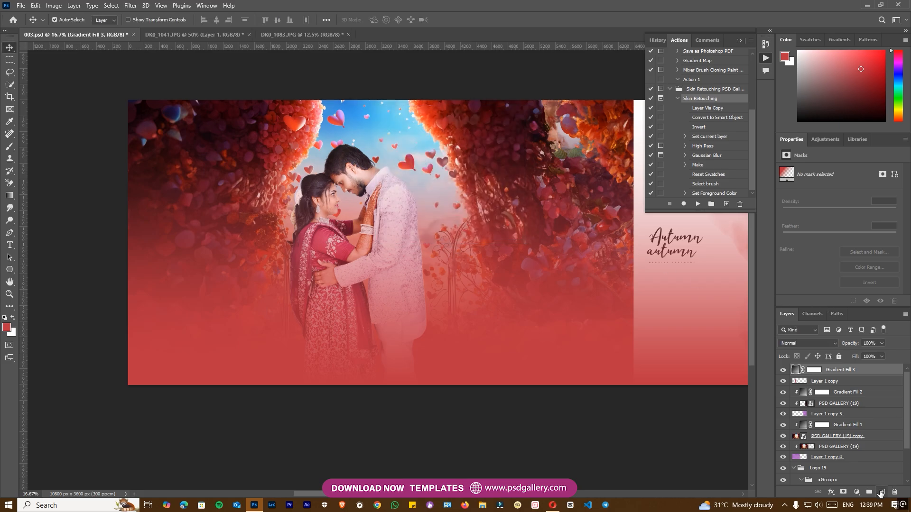
Add an empty layer above the red gradient fill and merge the two into one pixel layer
left_click(881, 491)
left_click(847, 381, "shift")
right_click(847, 381)
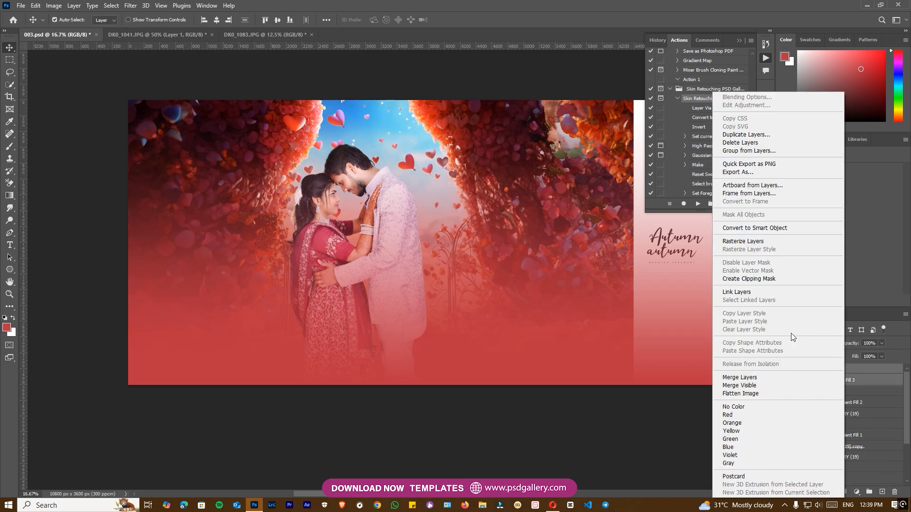
left_click(759, 379)
Move the red gradient down and shorten it to 1896 px over the couple's lower part, then clip it to their layer
key("ctrl+t")
left_click_drag(504, 215, 484, 295)
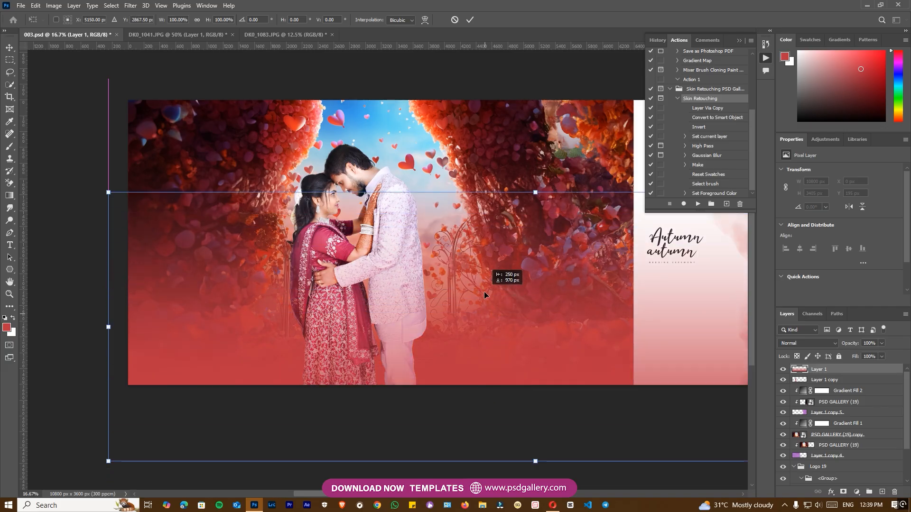
left_click_drag(494, 192, 493, 312)
left_click_drag(491, 351, 471, 308)
key("Return")
left_click_drag(702, 281, 551, 271)
key("ctrl+alt+g")
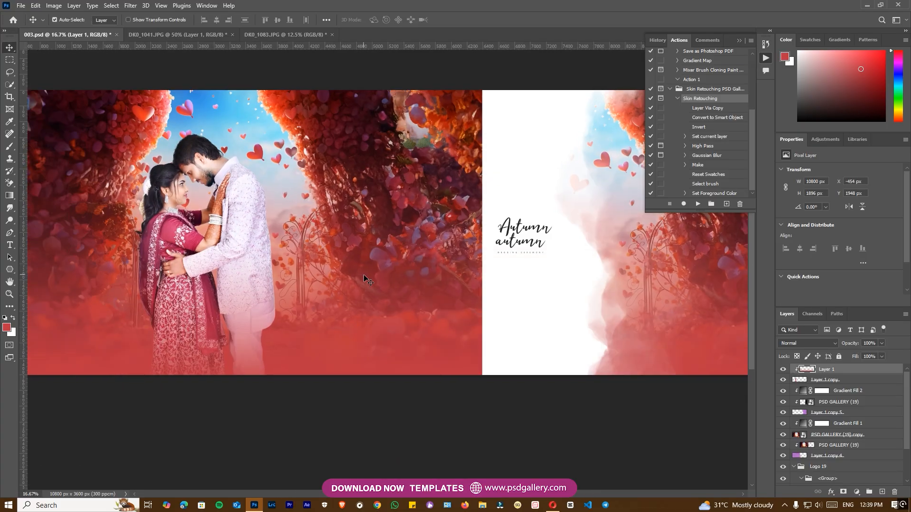
Select the Gradient Fill 2 layer on the spread's right-hand page
left_click_drag(570, 219, 347, 249)
right_click(494, 233)
left_click(508, 243)
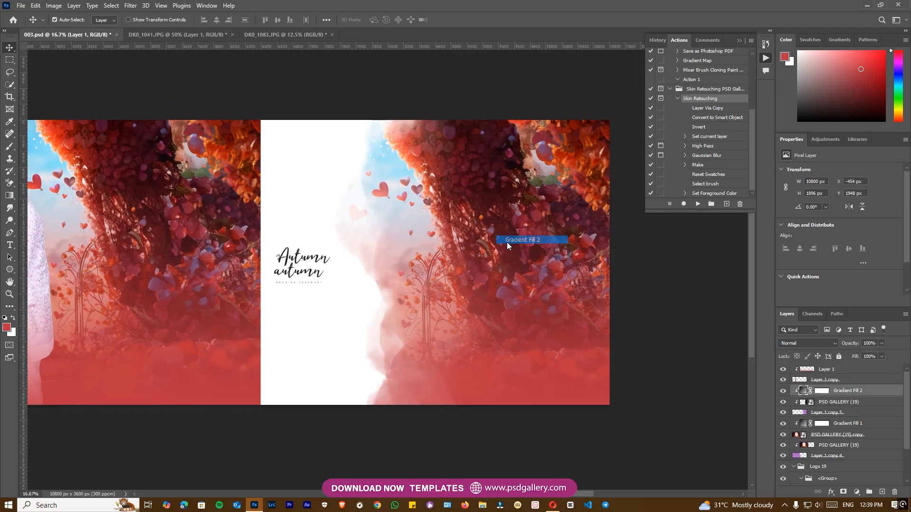
key("ctrl+plus")
key("ctrl+plus")
Switch to DK0_1083.JPG and crop the bride's photo tighter to 3712 × 5456 px
left_click(192, 34)
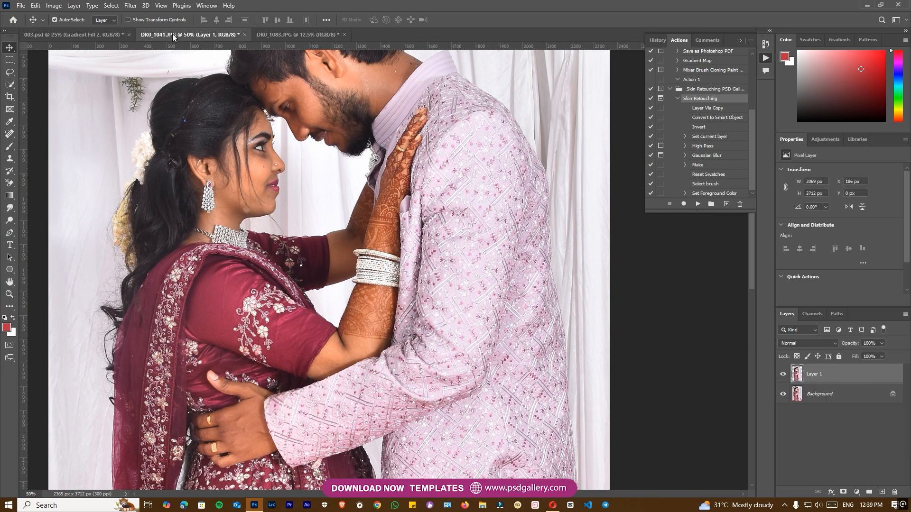
left_click(275, 35)
key("c")
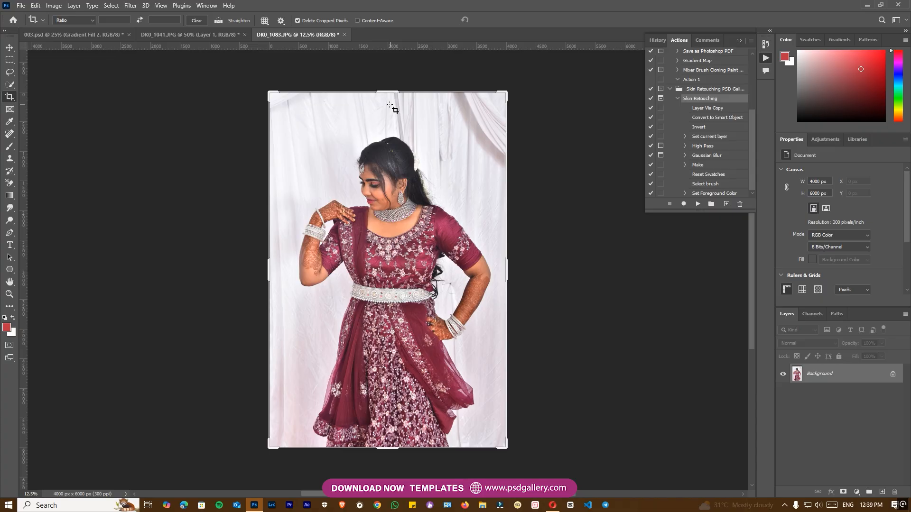
left_click_drag(388, 93, 388, 108)
left_click_drag(269, 270, 286, 268)
key("Return")
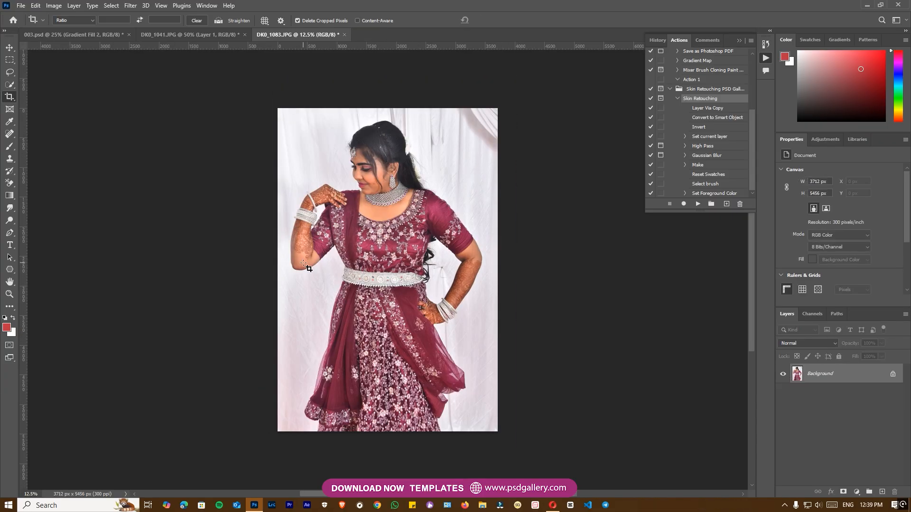
Deepen the shadows of the bride's photo with Levels, setting the black input level to 16
key("ctrl+plus")
key("ctrl+plus")
scroll(361, 276, "up", 2)
key("i")
key("ctrl+l")
left_click_drag(681, 392, 684, 394)
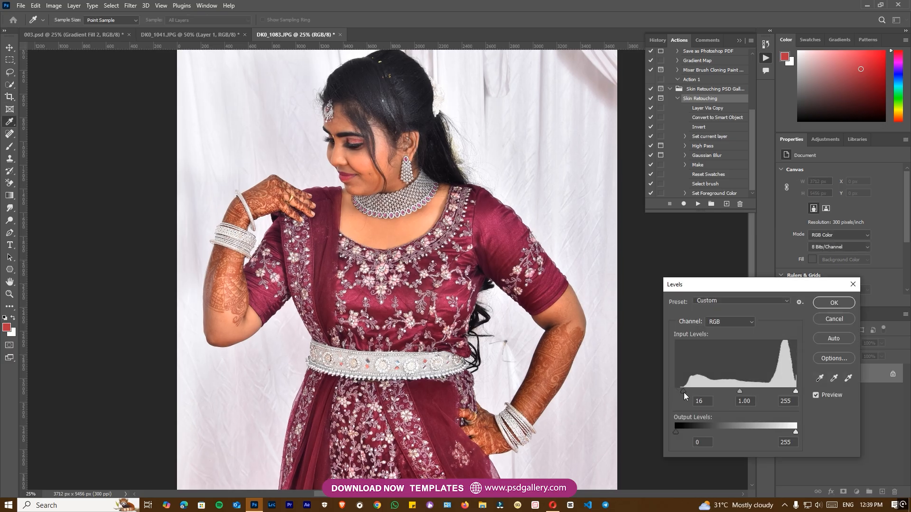
left_click(834, 303)
Unlock the Background layer of the bride's photo
left_click(10, 96)
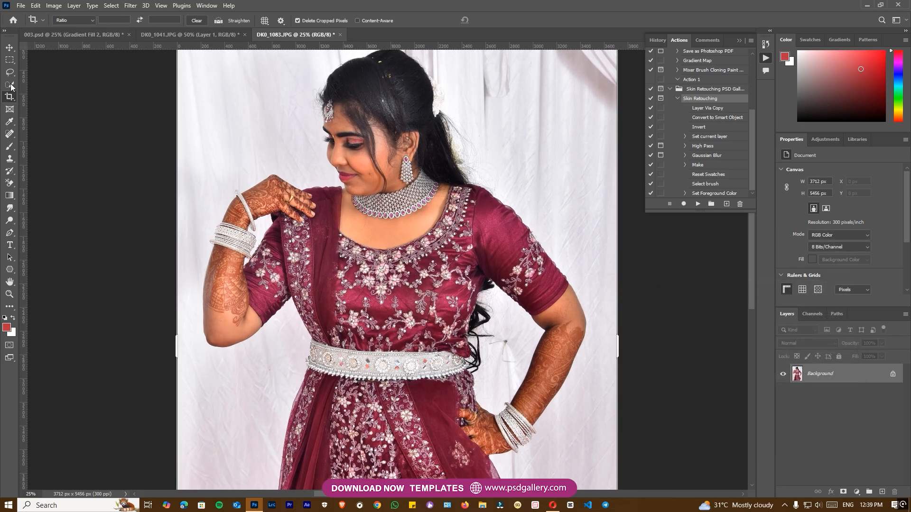
left_click(10, 85)
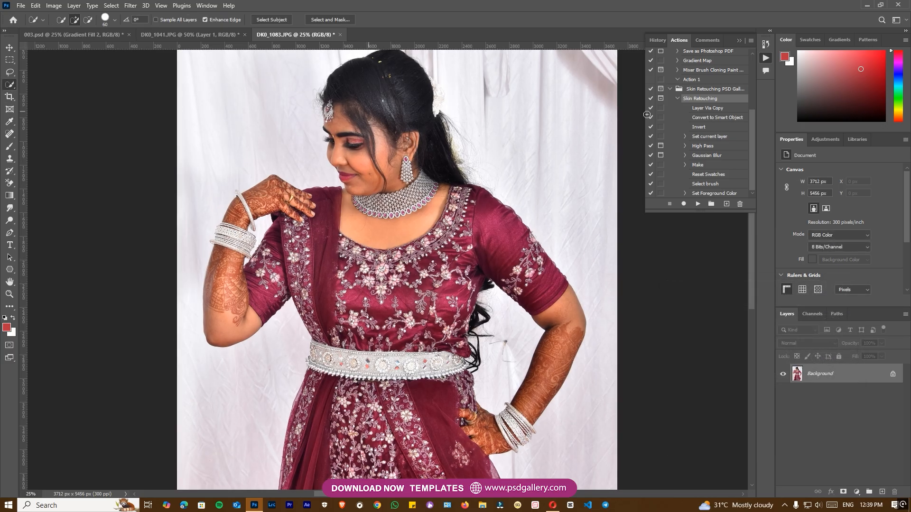
left_click(207, 6)
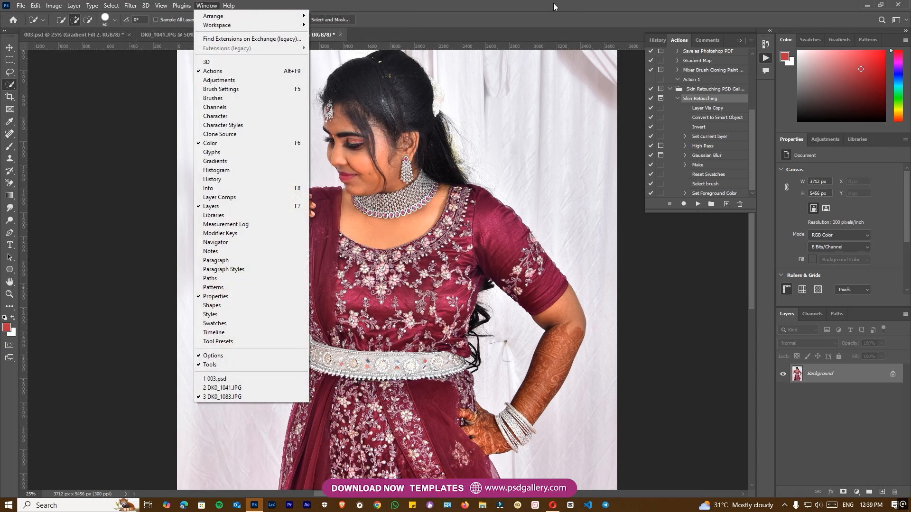
left_click(871, 412)
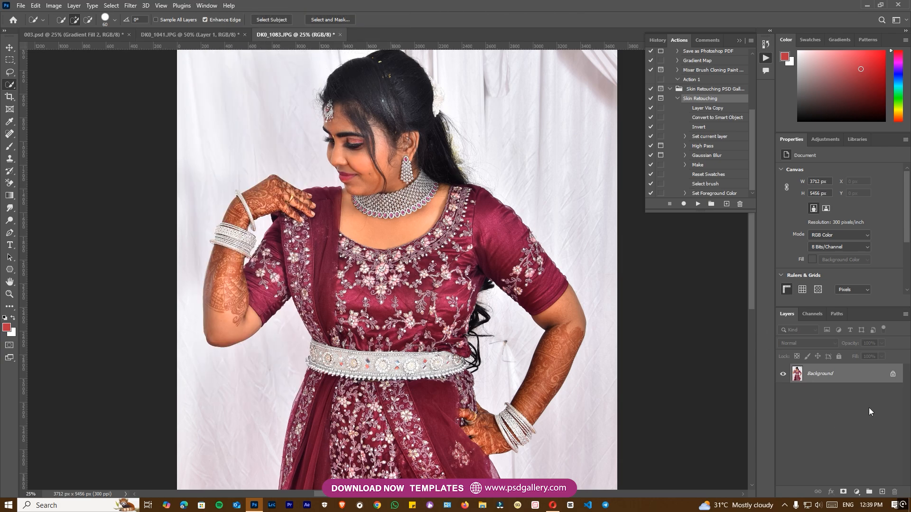
left_click(893, 375)
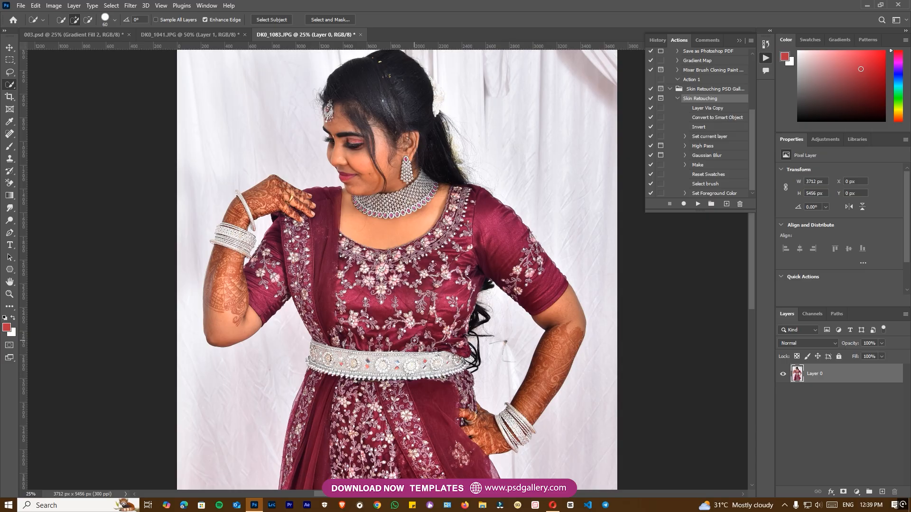
Examine the bride's photo as a full figure and close up around her face, hair and waist
key("ctrl+minus")
key("ctrl+minus")
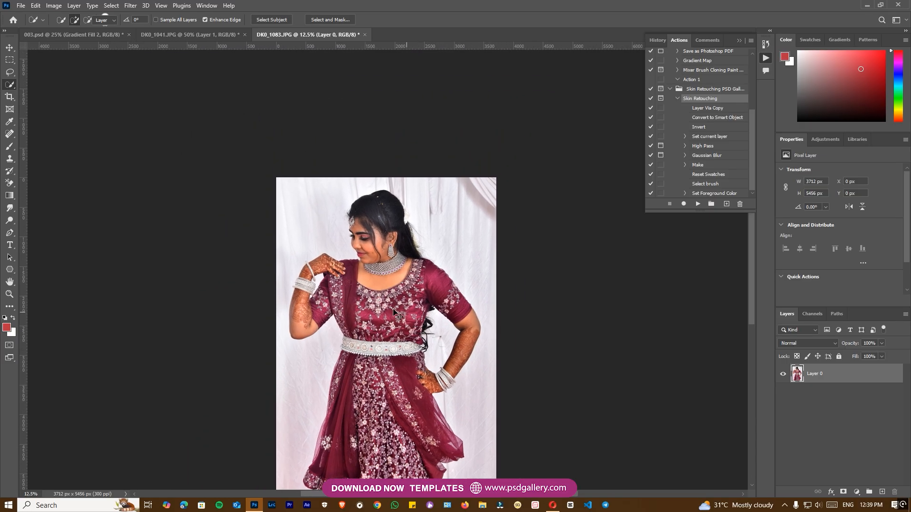
key("v")
key("ctrl+plus")
key("ctrl+plus")
key("ctrl+plus")
key("ctrl+plus")
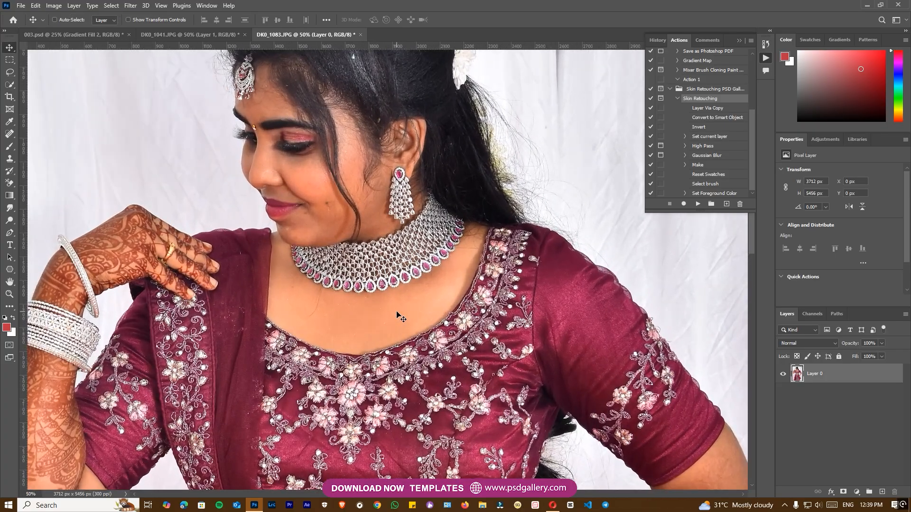
key("ctrl+minus")
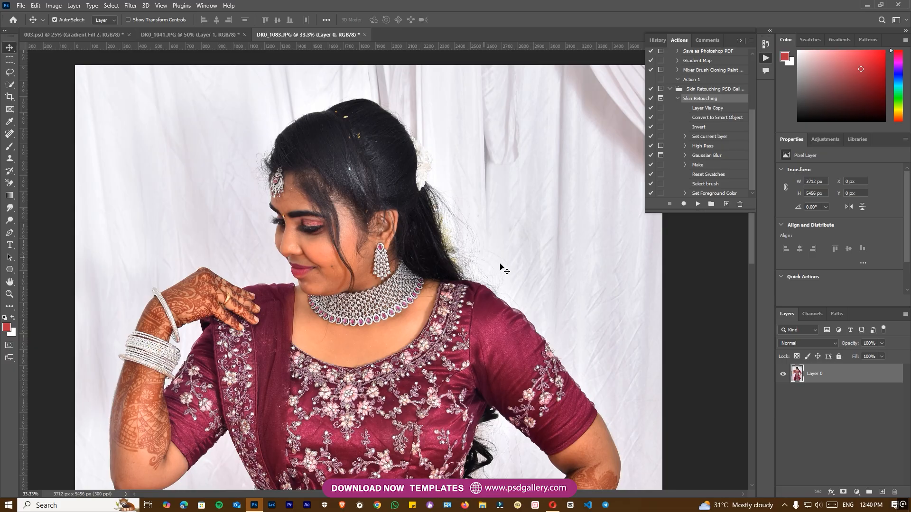
scroll(491, 265, "down", 3)
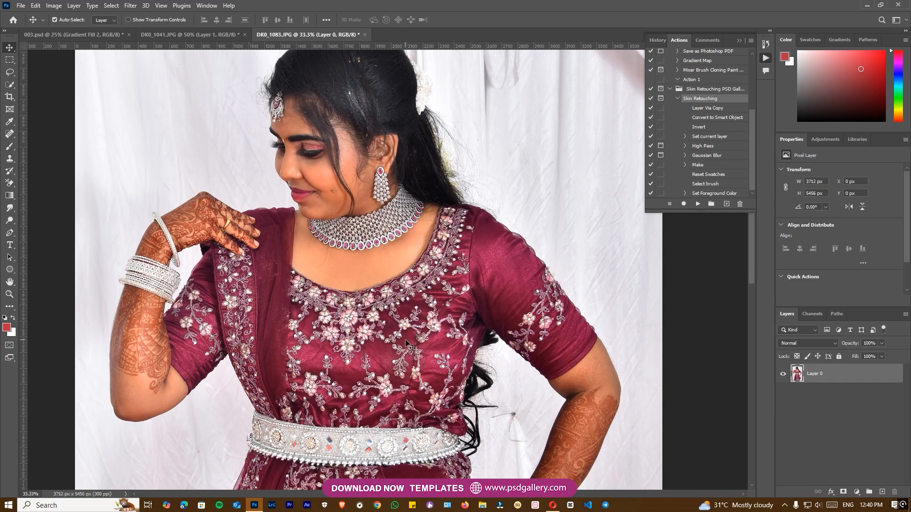
key("ctrl+minus")
key("ctrl+minus")
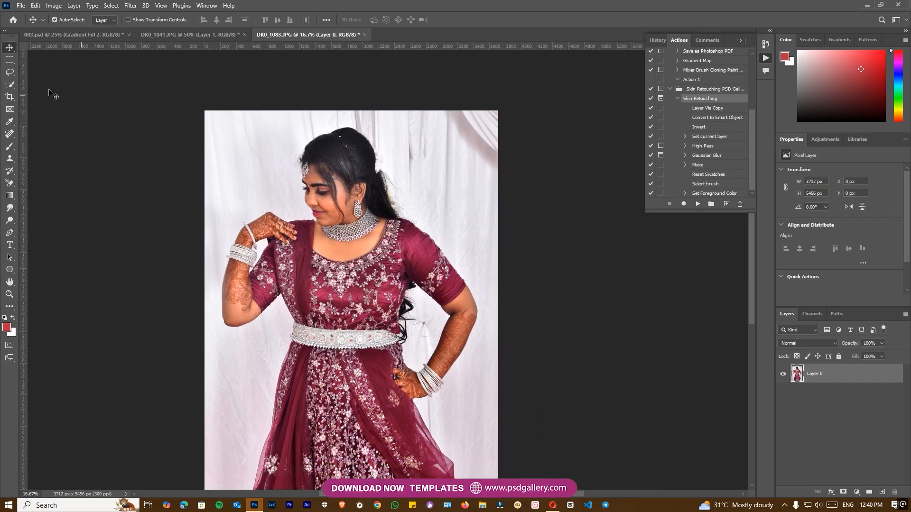
Select the bride with Select Subject and check the selection edge around her face and hair
left_click(10, 85)
left_click(285, 21)
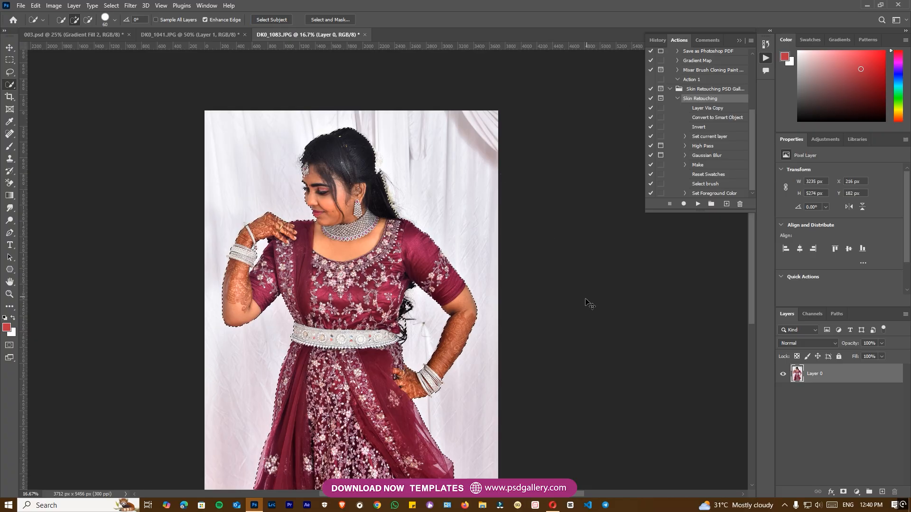
key("ctrl+plus")
key("ctrl+plus")
left_click_drag(289, 191, 489, 326)
key("ctrl+plus")
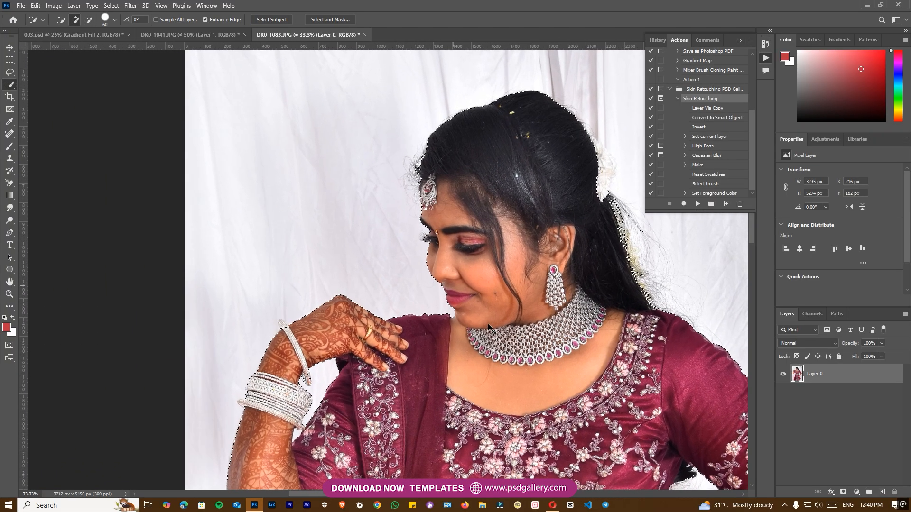
left_click_drag(529, 241, 371, 288)
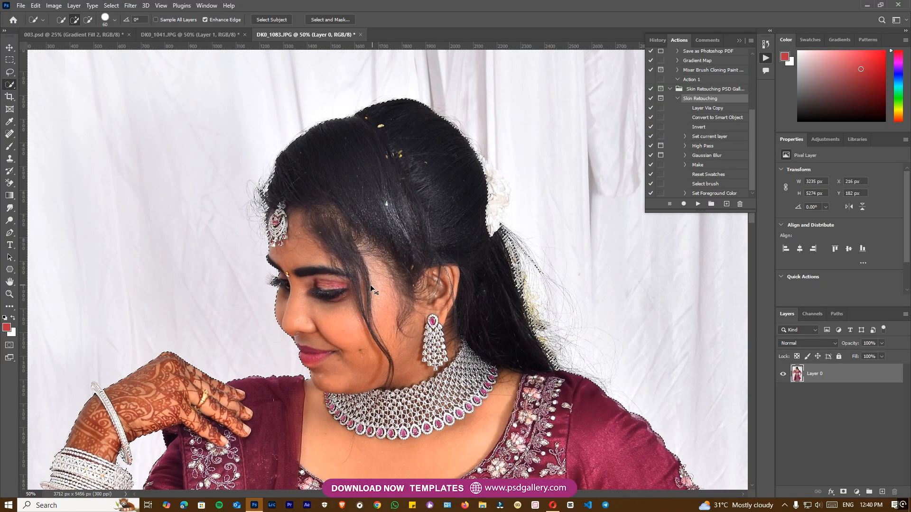
key("ctrl+plus")
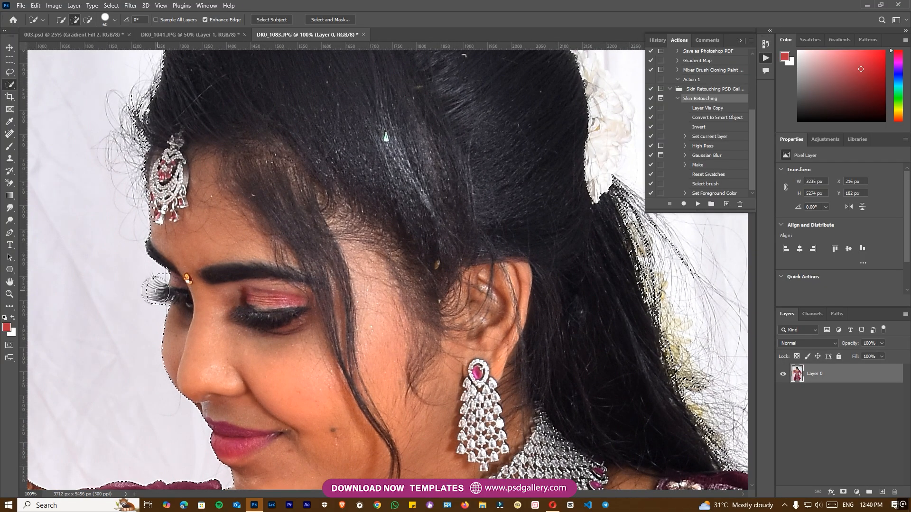
Extend the bride's selection to include the white flowers in her hair with the Quick Selection tool
left_click_drag(400, 214, 390, 272)
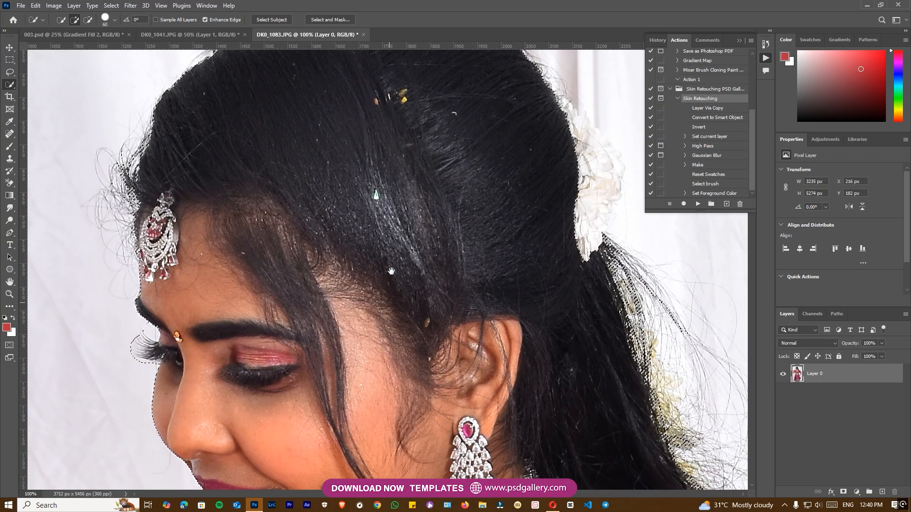
scroll(394, 268, "down", 1)
key("bracketright")
mouse_move(513, 217)
left_mouse_down()
mouse_move(515, 177)
mouse_move(522, 202)
left_mouse_up()
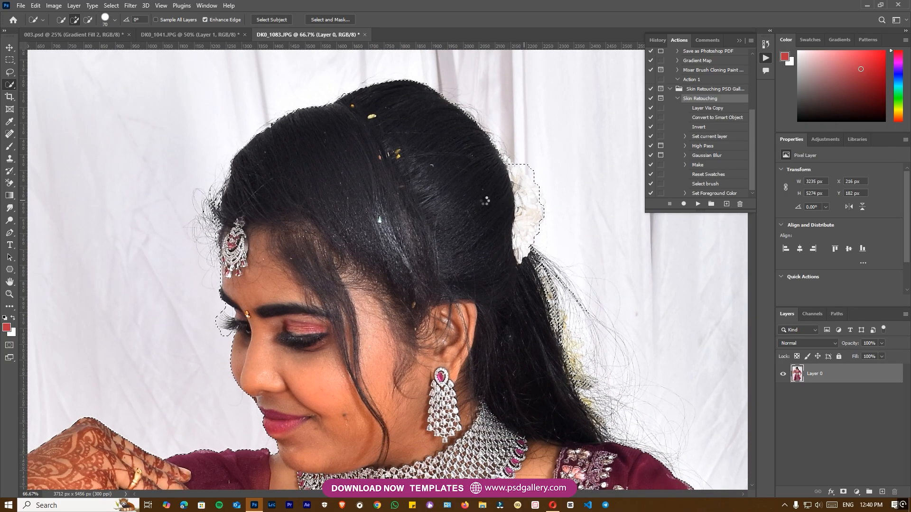
Check the selection along her arms and dress, copy the selected bride to a new layer, and place that layer in 003.psd
key("ctrl+minus")
key("ctrl+minus")
left_click_drag(502, 323, 439, 161)
left_click_drag(503, 347, 451, 184)
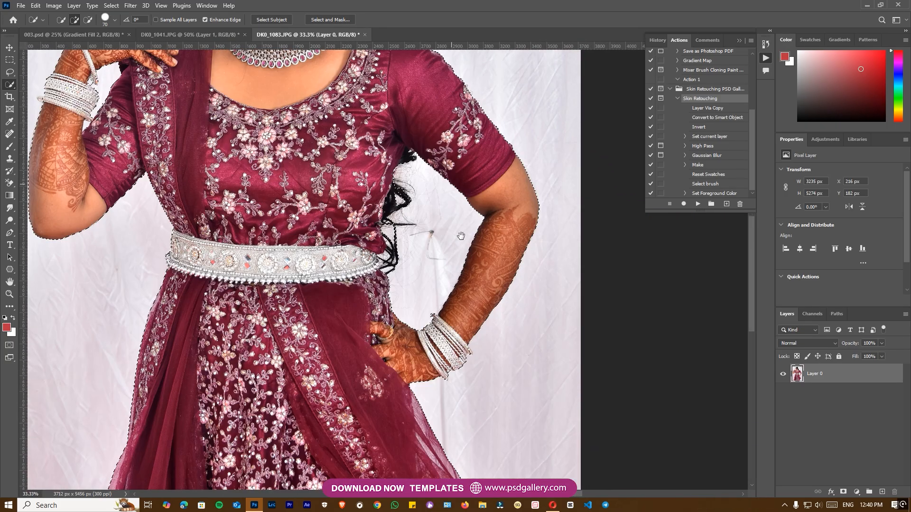
left_click_drag(402, 328, 402, 233)
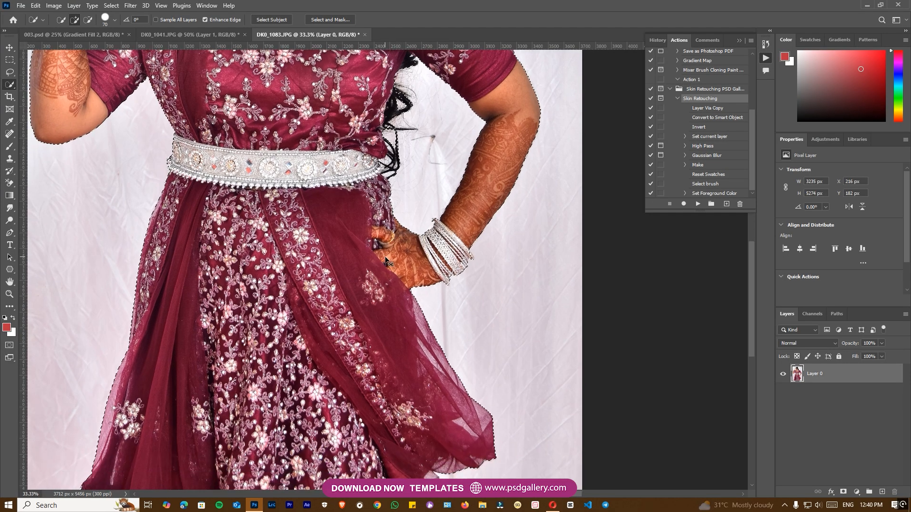
key("ctrl+minus")
key("ctrl+minus")
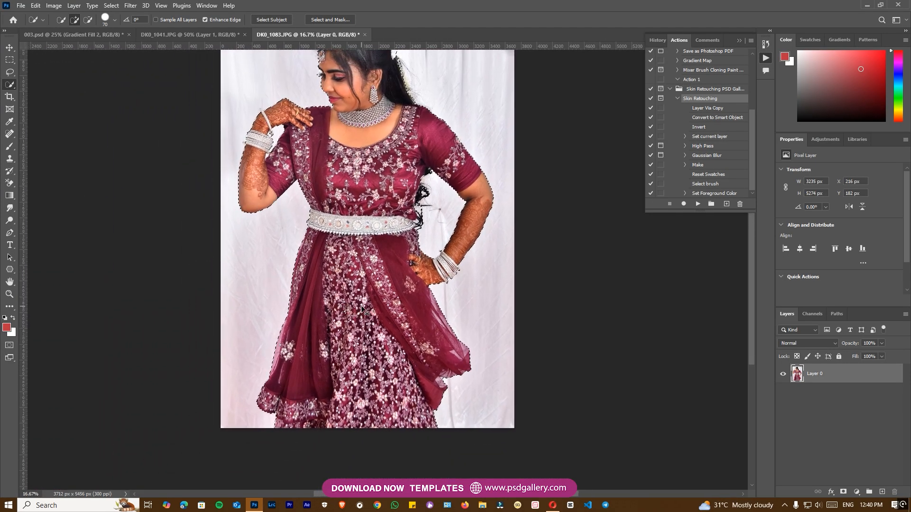
key("ctrl+j")
key("v")
left_click_drag(364, 187, 68, 33)
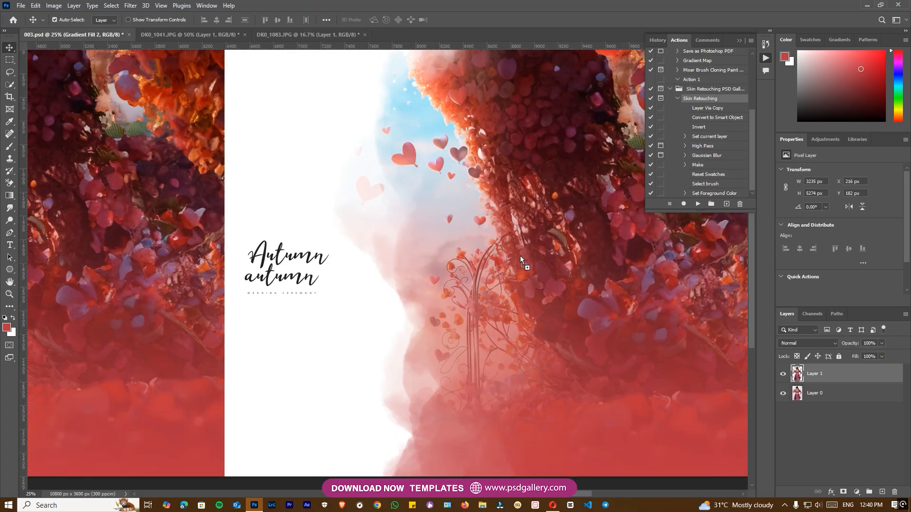
left_click_drag(521, 260, 522, 243)
Scale the bride cutout down to about 2007 × 3273 px and position it over the autumn trees beside the title
key("ctrl+minus")
key("ctrl+minus")
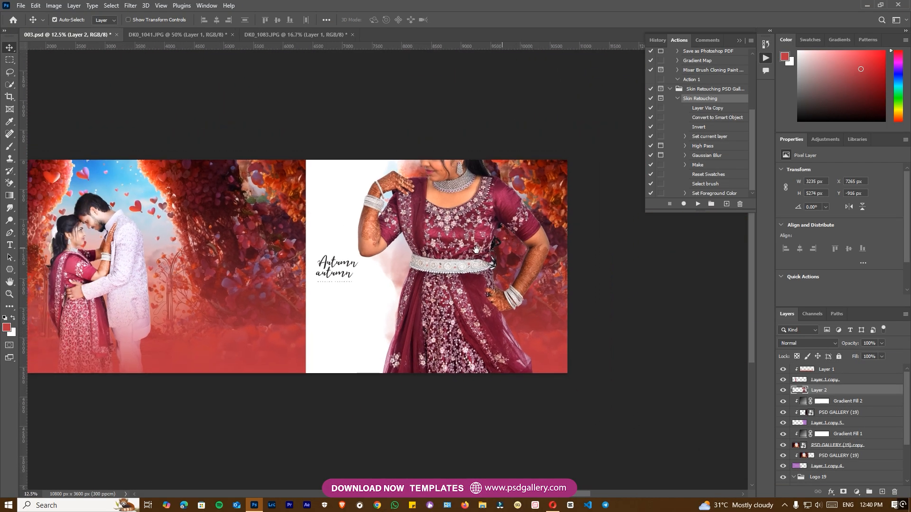
left_click_drag(446, 222, 458, 241)
key("ctrl+t")
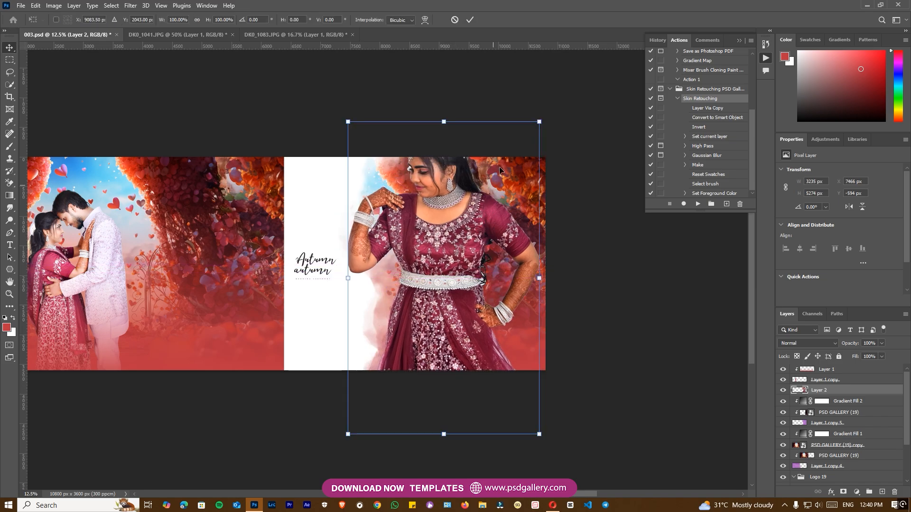
left_click_drag(541, 122, 458, 142)
left_click_drag(438, 225, 462, 223)
key("Return")
left_click_drag(391, 210, 613, 210)
left_click_drag(423, 222, 250, 204)
Add a horizontal guide at the top of the bride's head and nudge the couple cutout up and sideways to X 1991, Y 392 px
left_click_drag(379, 47, 380, 170)
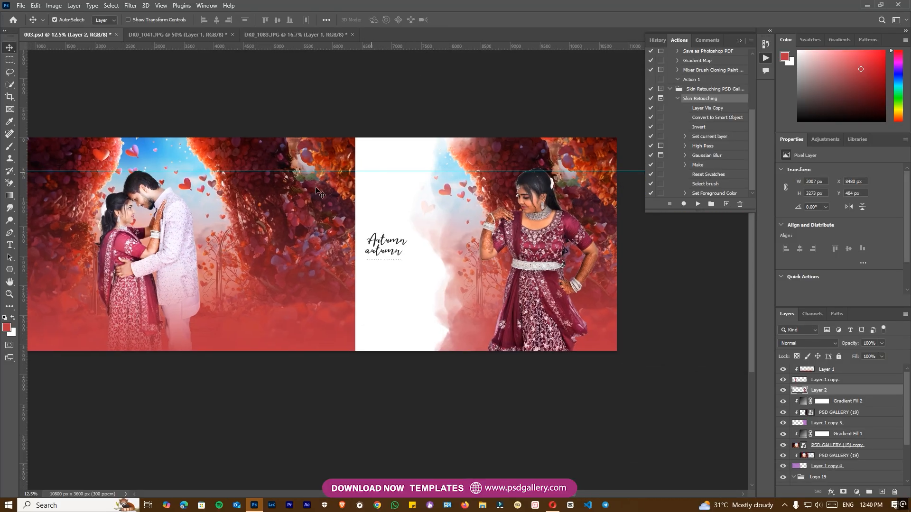
left_click_drag(347, 199, 392, 202)
right_click(255, 215)
left_click(272, 220)
key("shift+Up")
key("shift+Up")
key("shift+Up")
key("shift+Up")
key("shift+Up")
key("shift+Up")
key("shift+Up")
key("shift+Up")
key("shift+Up")
key("shift+Up")
key("shift+Up")
key("shift+Up")
key("Right")
key("Right")
key("Right")
key("Right")
key("Right")
key("Right")
key("Right")
key("Right")
key("Right")
key("Right")
key("Right")
key("Right")
key("Right")
key("Right")
key("Right")
key("Right")
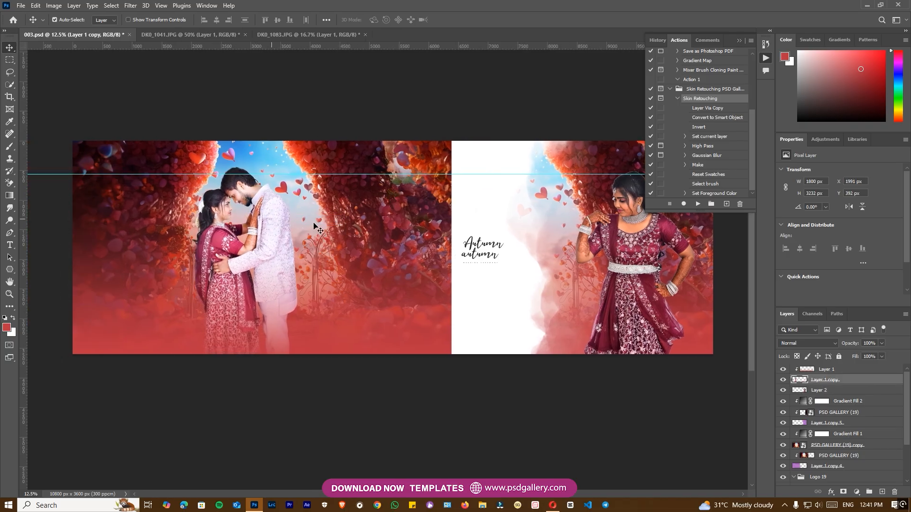
Make Layer 2, the bride cutout, the active layer for detailed edge cleanup
left_click_drag(511, 226, 397, 226)
key("ctrl+equal")
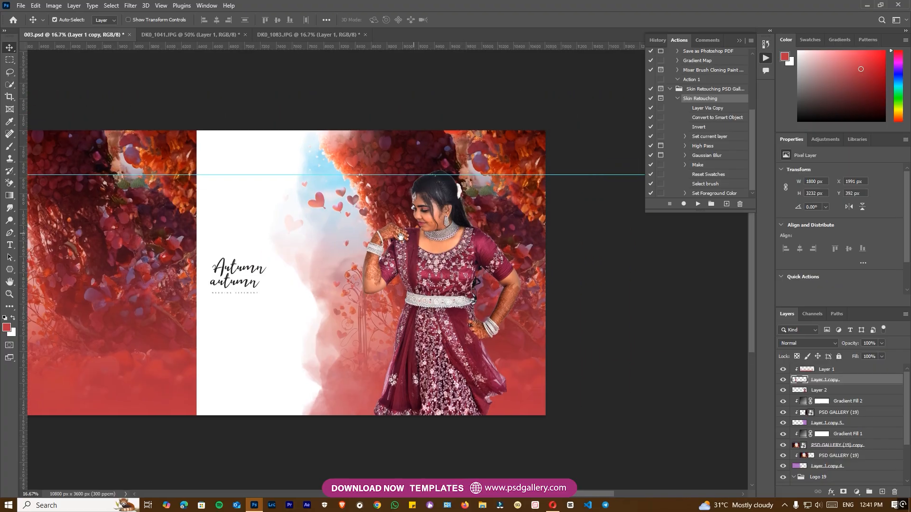
left_click_drag(422, 179, 429, 63)
left_click_drag(278, 219, 250, 200)
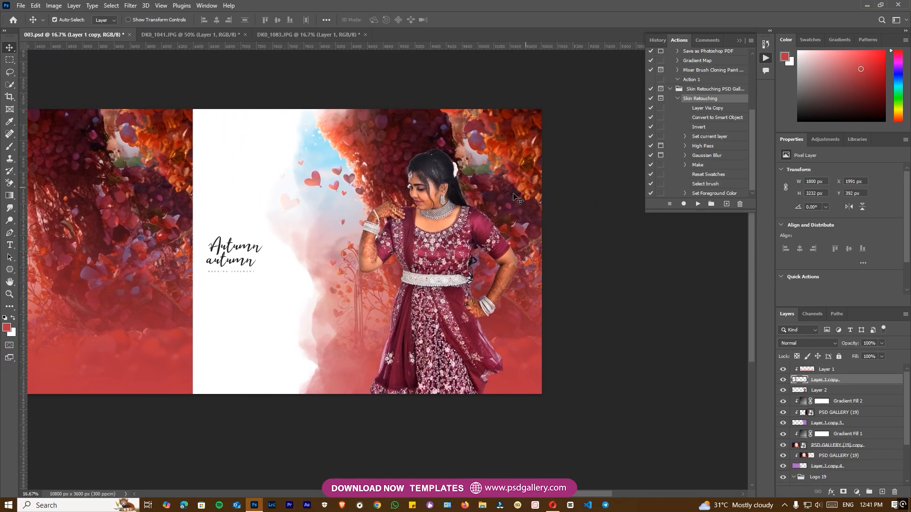
key("ctrl+equal")
left_click_drag(490, 193, 362, 161)
key("ctrl+equal")
right_click(323, 185)
left_click(342, 184)
left_click_drag(316, 106, 345, 182)
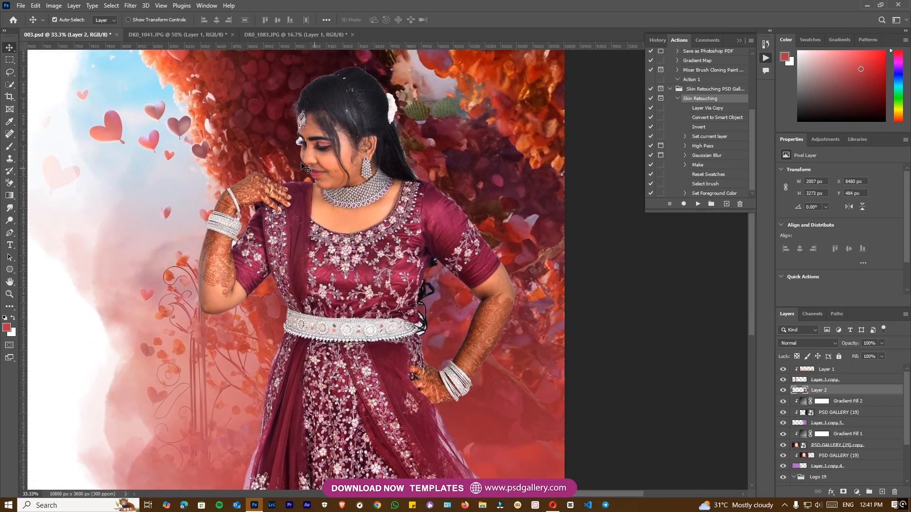
Erase the white backdrop showing through the flared sheer dupatta below her hand, using the Background Eraser at 79% tolerance
key("e")
left_click_drag(236, 249, 245, 209)
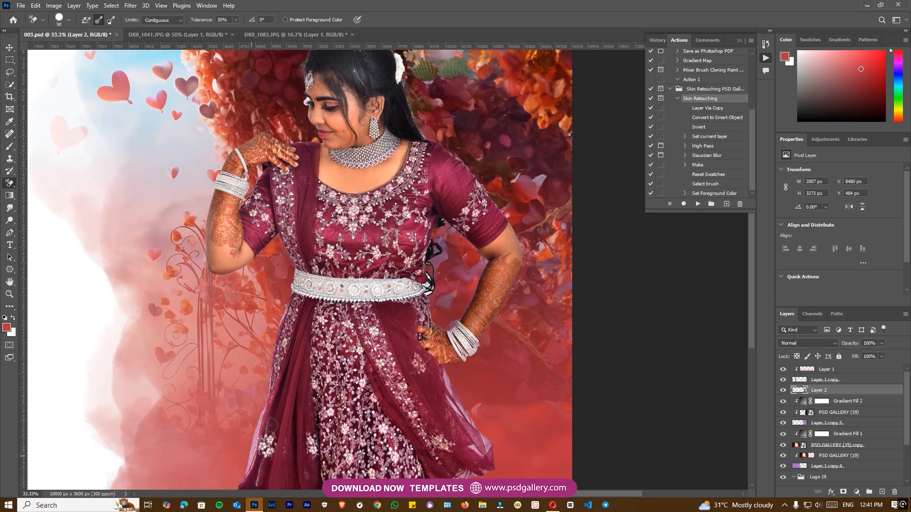
left_click_drag(274, 422, 281, 379)
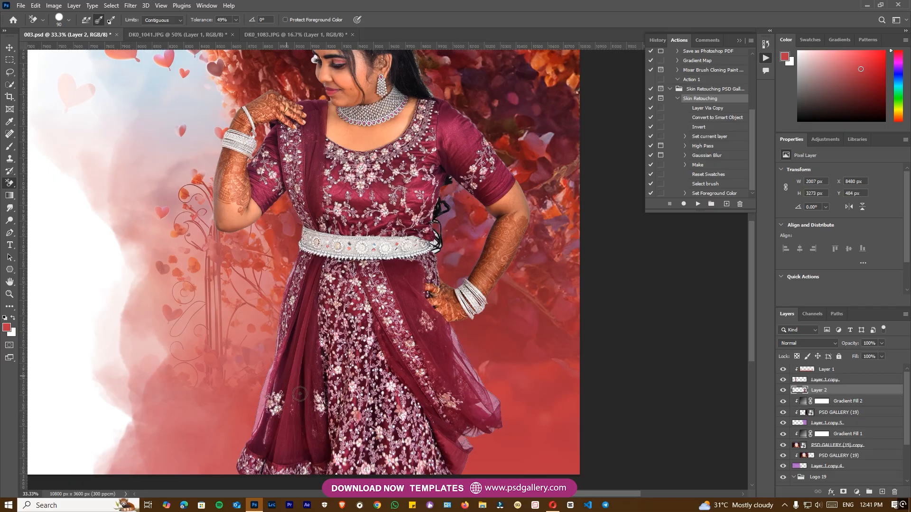
scroll(300, 393, "down", 5)
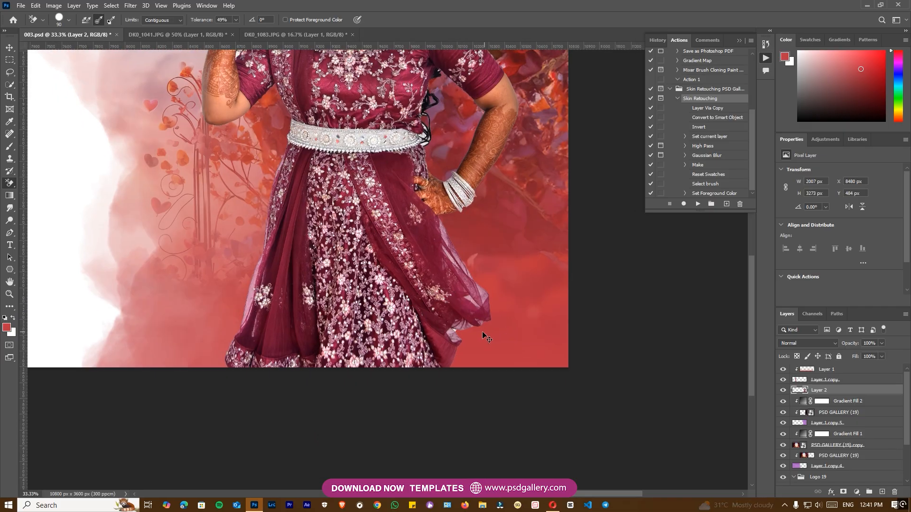
key("ctrl+plus")
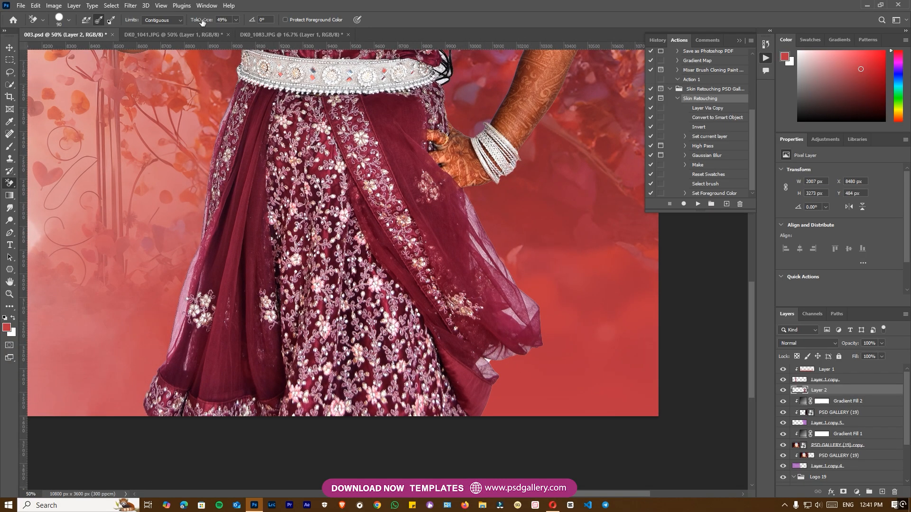
key("ctrl+plus")
left_click_drag(209, 22, 214, 21)
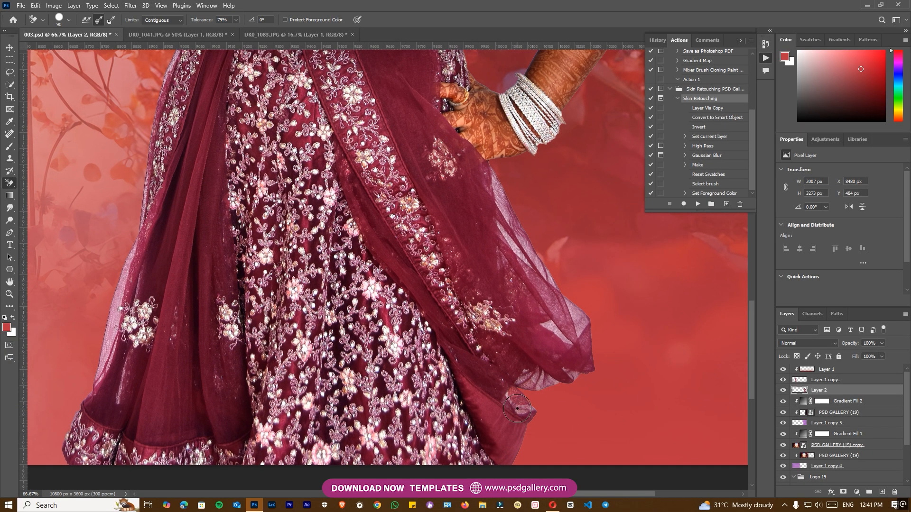
left_click_drag(506, 396, 523, 415)
mouse_move(561, 370)
left_mouse_down()
mouse_move(546, 347)
mouse_move(557, 330)
mouse_move(520, 253)
mouse_move(501, 249)
mouse_move(498, 205)
mouse_move(532, 259)
left_mouse_up()
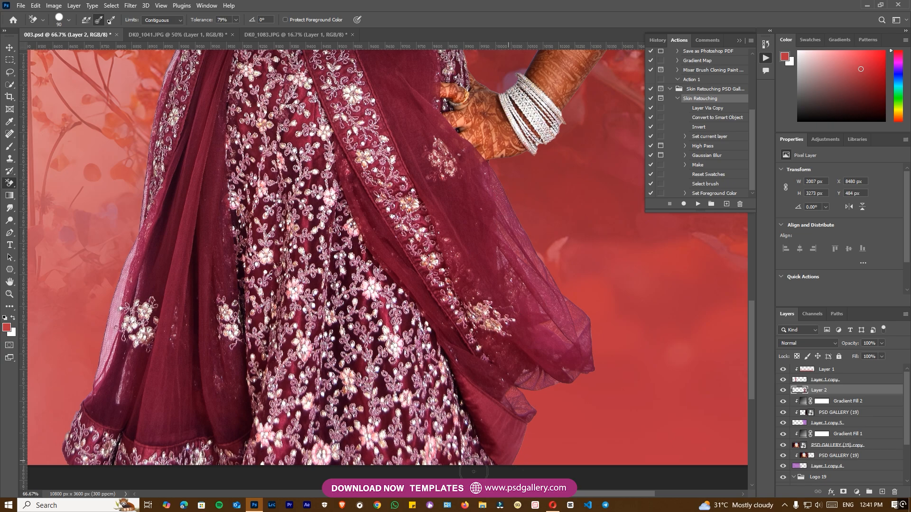
Erase the pale backdrop tint from the sheer fabric along the opposite edge of the skirt, down to the hem
left_click_drag(103, 352, 125, 324)
mouse_move(118, 279)
left_mouse_down()
mouse_move(131, 257)
mouse_move(120, 313)
left_mouse_up()
mouse_move(105, 373)
left_mouse_down()
mouse_move(111, 355)
mouse_move(125, 369)
mouse_move(123, 399)
mouse_move(97, 382)
left_mouse_up()
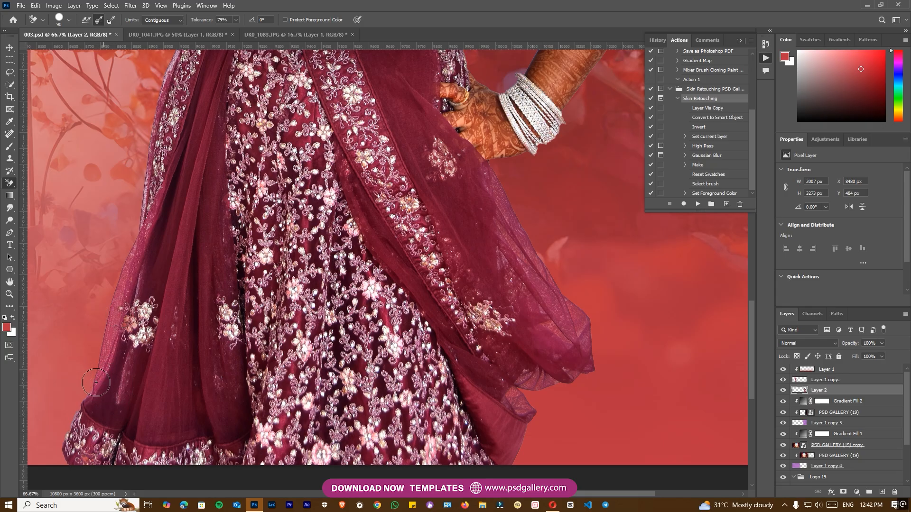
left_click(105, 386)
Examine the bride cutout from the skirt up to her face and eyelashes, reducing the eraser size to 50 px
key("ctrl+minus")
key("ctrl+minus")
key("ctrl+minus")
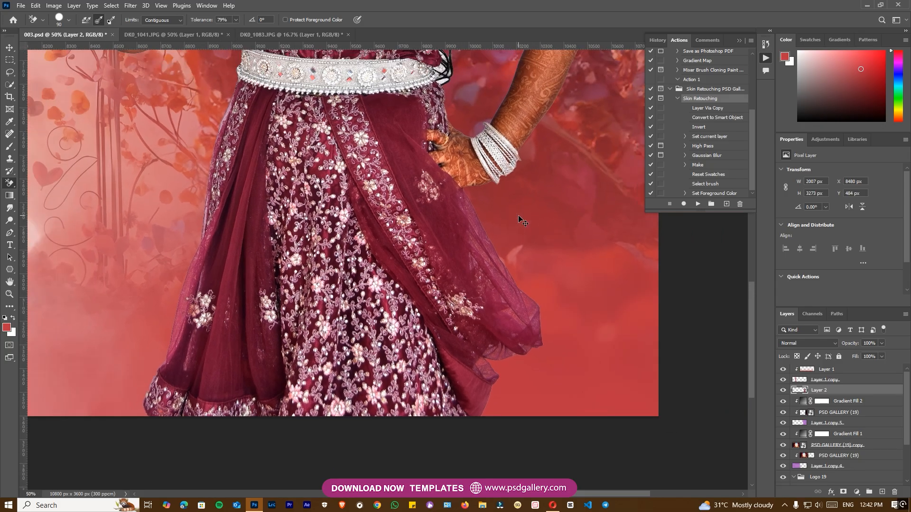
left_click_drag(447, 136, 433, 232)
key("ctrl+plus")
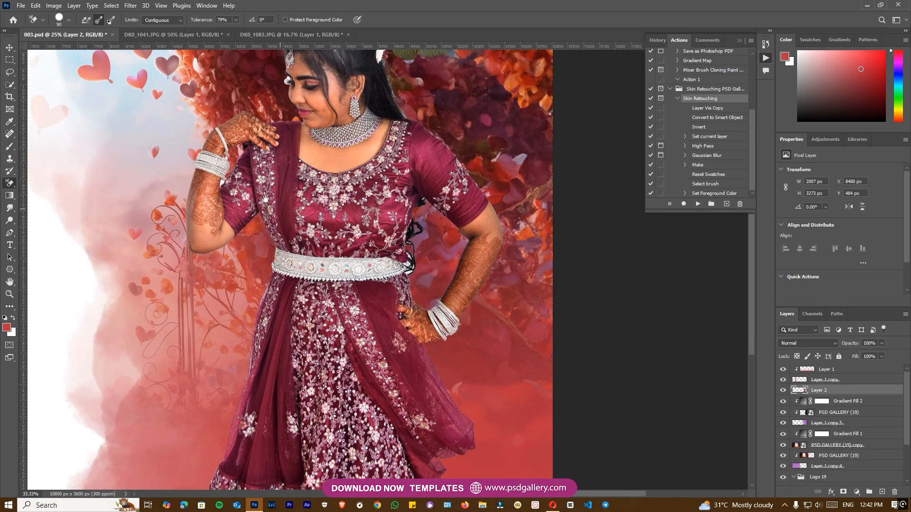
left_click_drag(284, 199, 413, 328)
key("ctrl+plus")
key("ctrl+plus")
key("bracketleft")
key("bracketleft")
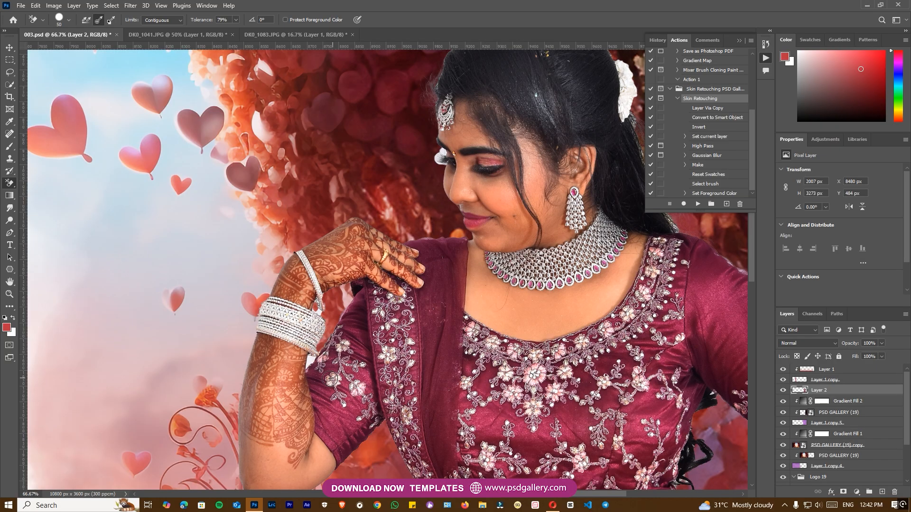
key("p")
left_click_drag(377, 184, 318, 303)
key("ctrl+plus")
key("ctrl+plus")
key("ctrl+plus")
key("ctrl+plus")
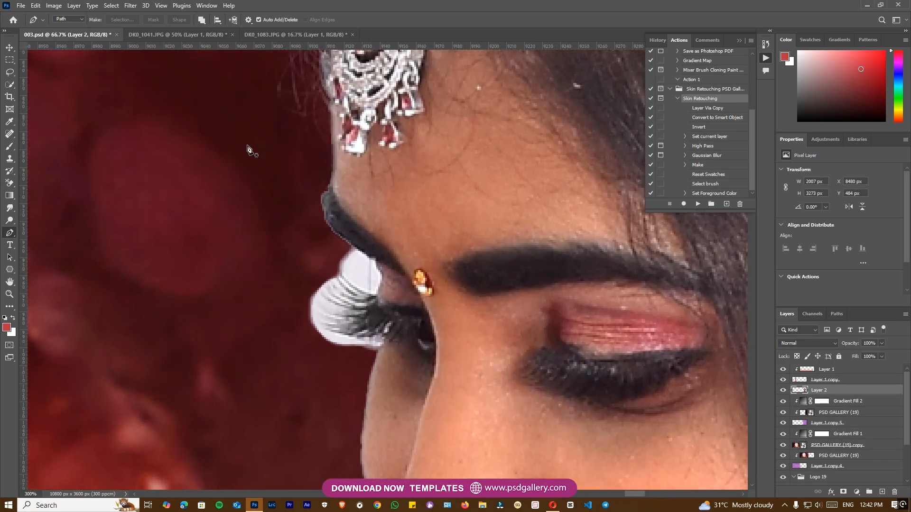
Try to erase the white backdrop around the bride's outer eyelashes with the Background Eraser at 79% tolerance
key("e")
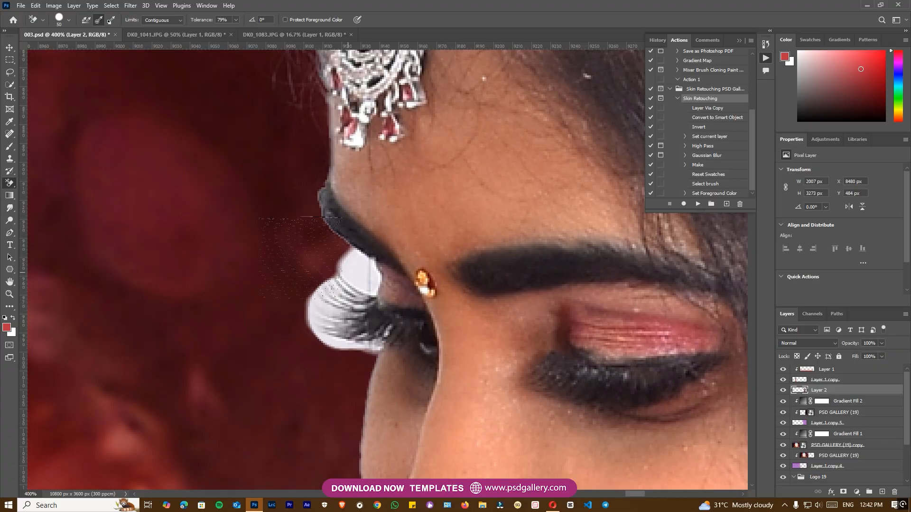
mouse_move(348, 264)
left_mouse_down()
mouse_move(301, 313)
mouse_move(257, 261)
left_mouse_up()
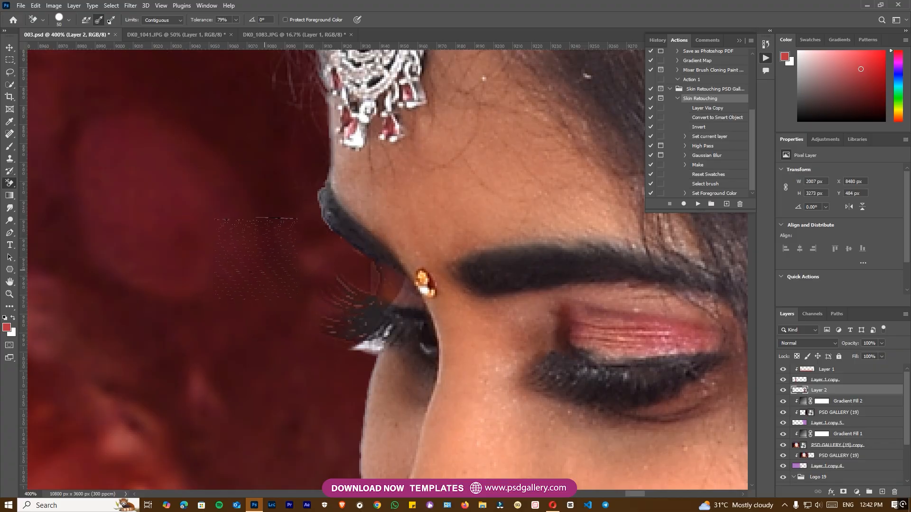
key("ctrl+z")
Erase the white backdrop between the bride's outer eyelashes with a smaller Background Eraser at 39% tolerance
left_click_drag(207, 21, 184, 25)
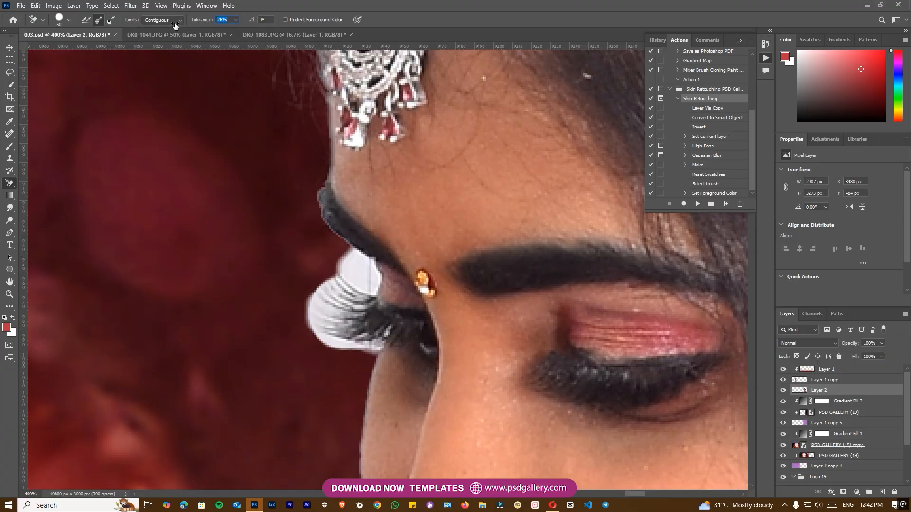
key("[")
key("[")
key("[")
key("[")
mouse_move(359, 271)
left_mouse_down()
mouse_move(341, 308)
mouse_move(339, 300)
mouse_move(297, 332)
mouse_move(355, 255)
mouse_move(366, 269)
mouse_move(361, 337)
mouse_move(345, 350)
mouse_move(327, 346)
mouse_move(372, 347)
mouse_move(388, 329)
left_mouse_up()
left_click(375, 264)
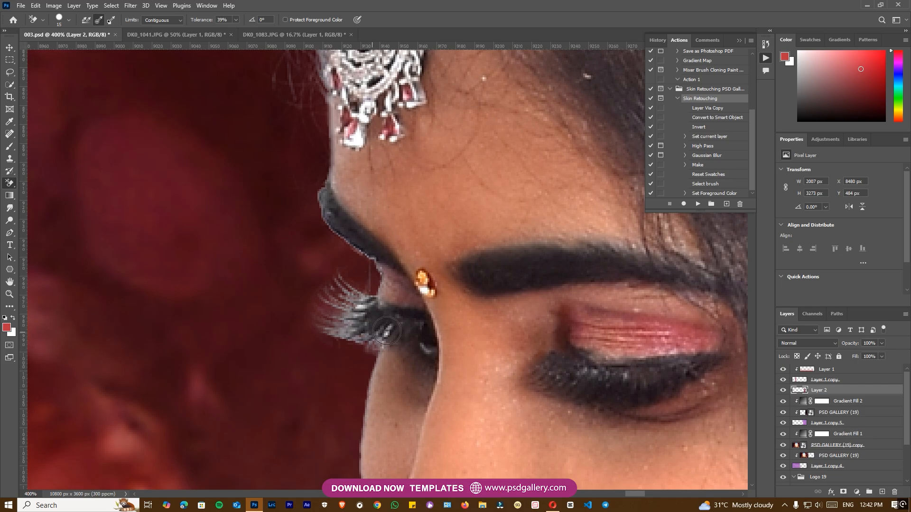
key("ctrl+minus")
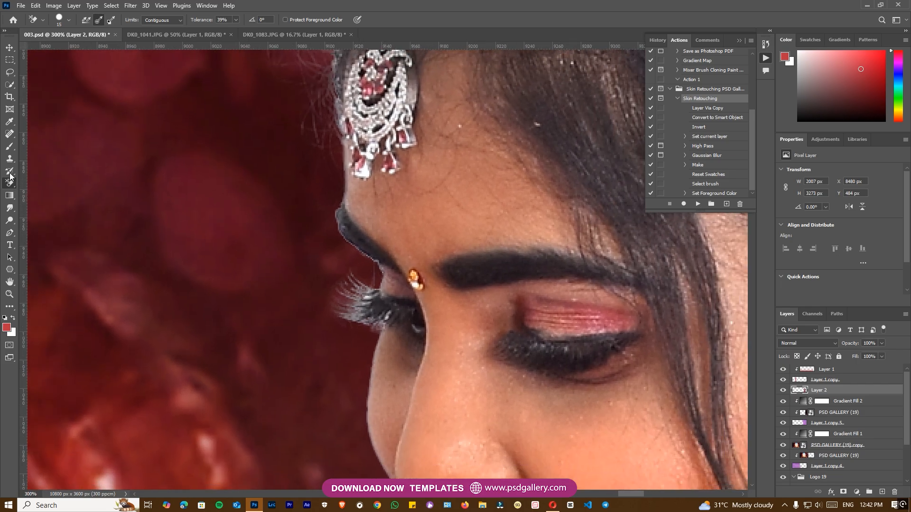
right_click(6, 87)
left_click(53, 94)
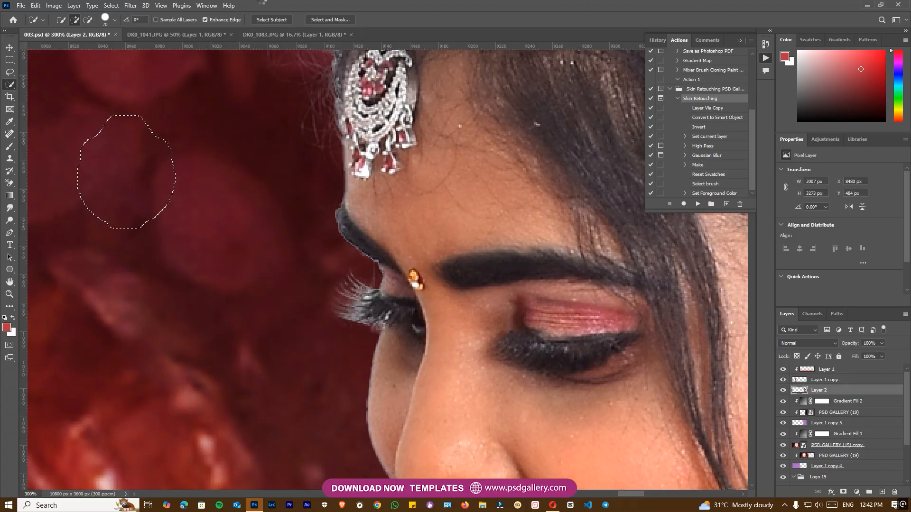
key("b")
key("ctrl+minus")
key("ctrl+minus")
key("ctrl+minus")
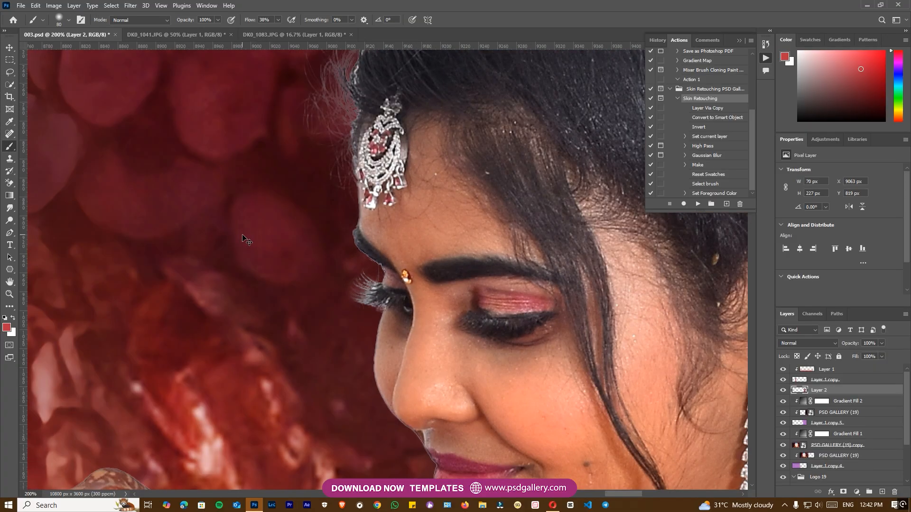
key("ctrl+plus")
key("ctrl+plus")
key("ctrl+plus")
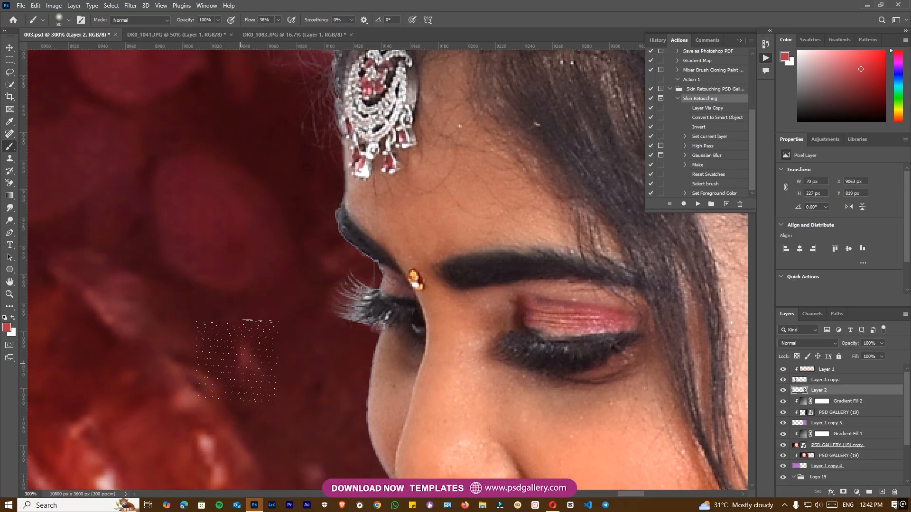
key("ctrl+minus")
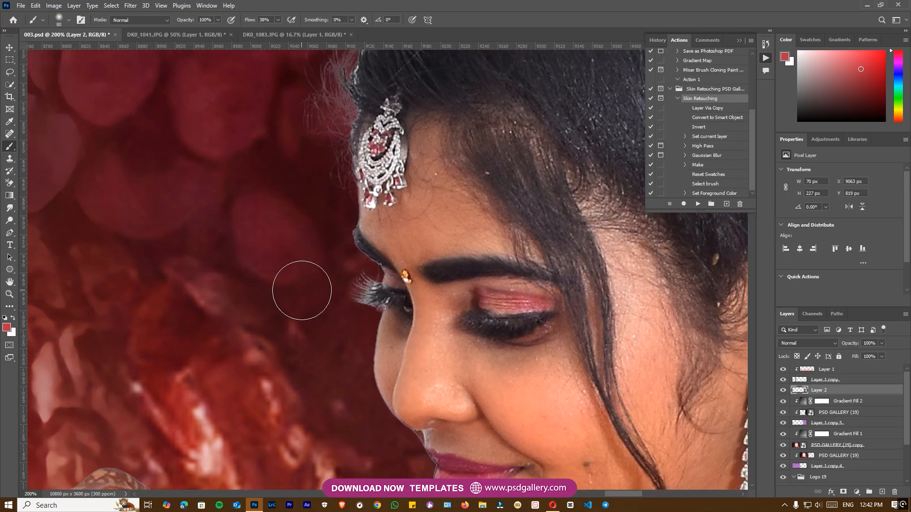
key("v")
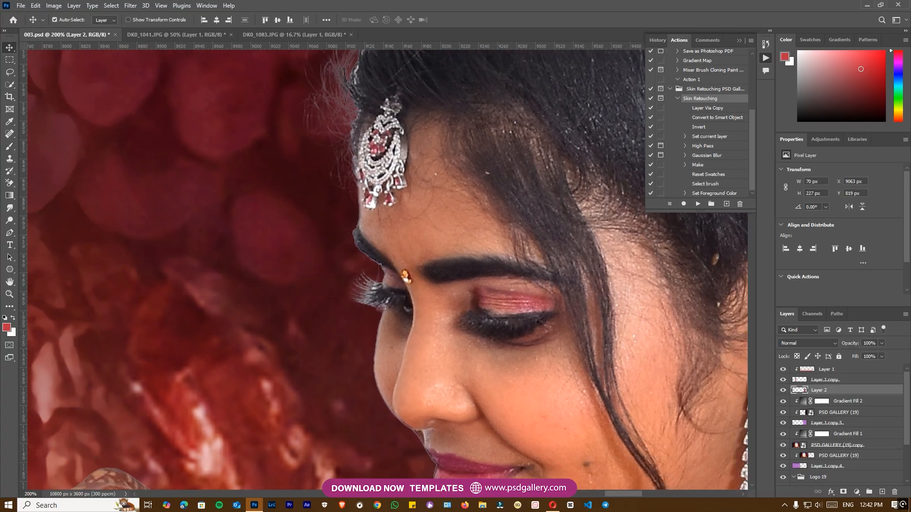
key("b")
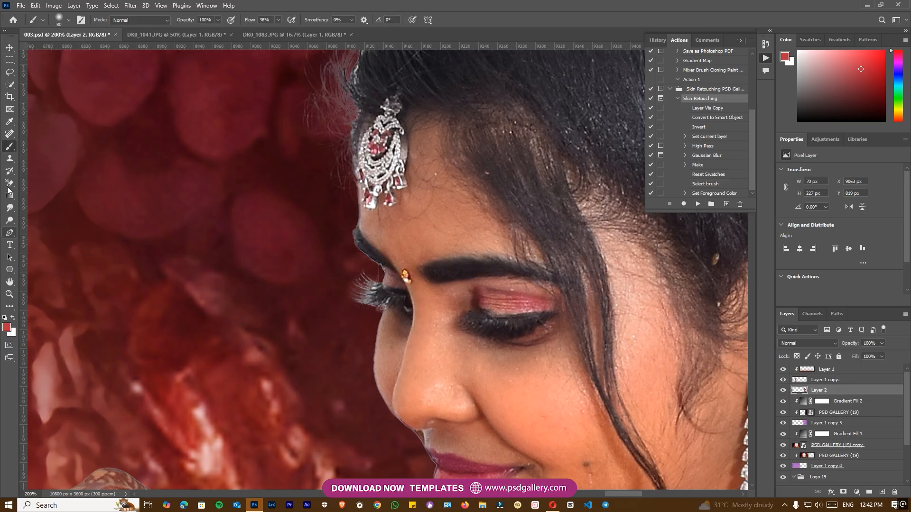
Set up the Burn tool with a 70 px brush for darkening the bride's outer eyelashes
right_click(9, 220)
left_click(45, 229)
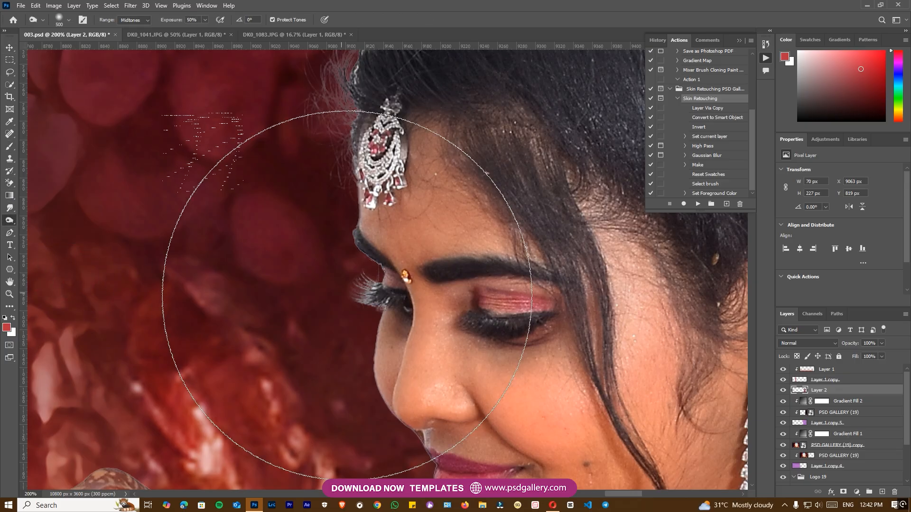
key("bracketleft")
key("bracketleft")
key("bracketleft")
key("bracketleft")
key("bracketleft")
key("bracketleft")
key("bracketleft")
key("bracketleft")
key("bracketleft")
key("bracketleft")
key("bracketleft")
key("bracketleft")
key("bracketleft")
key("bracketleft")
key("bracketleft")
key("bracketleft")
key("bracketleft")
key("bracketleft")
key("bracketleft")
key("bracketleft")
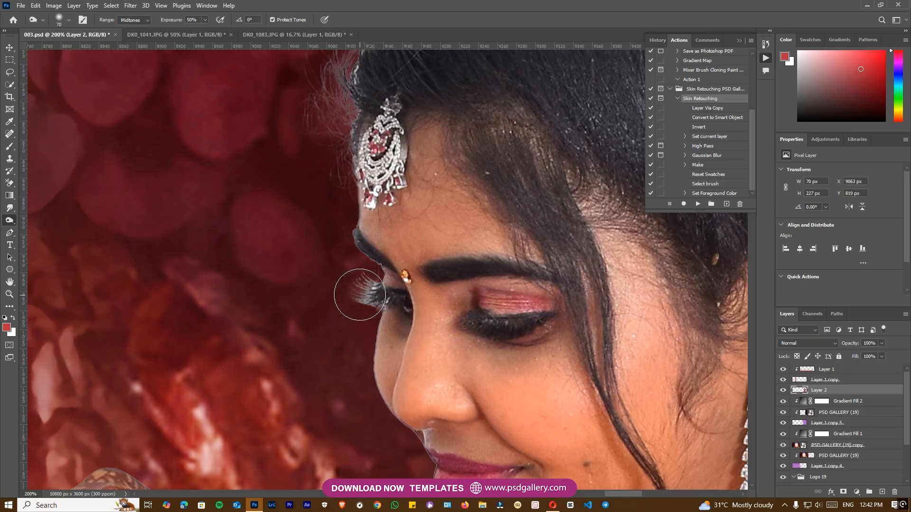
key("v")
right_click(451, 256)
left_click(464, 261)
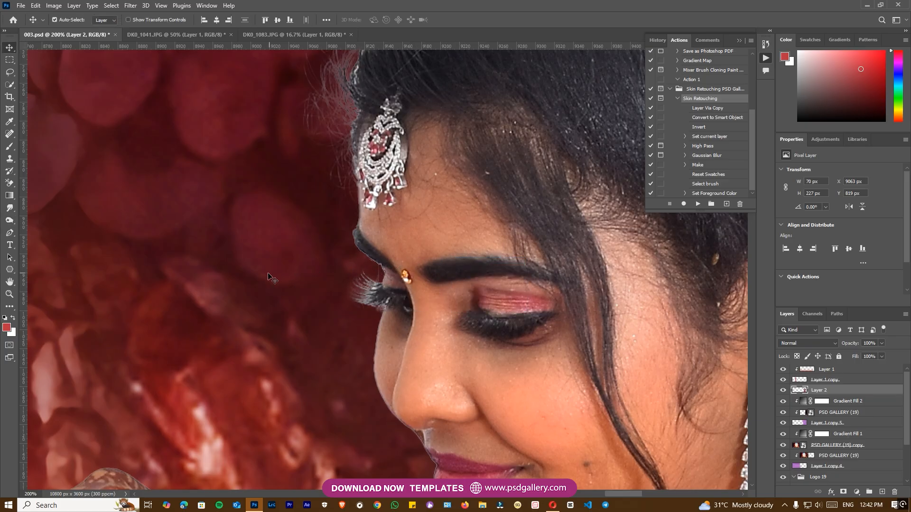
key("o")
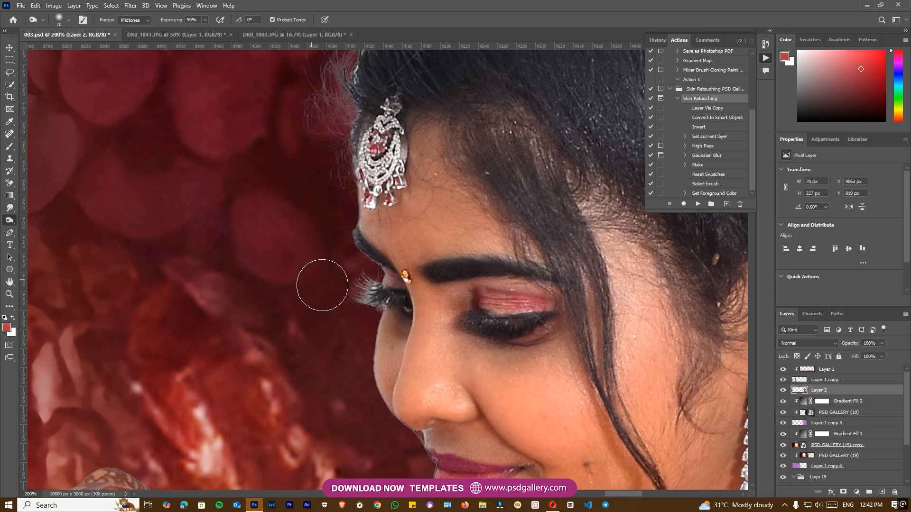
Compare the bride with Layer 2 hidden and shown, and inspect her outer eyelashes up close
key("ctrl+minus")
key("ctrl+minus")
key("ctrl+minus")
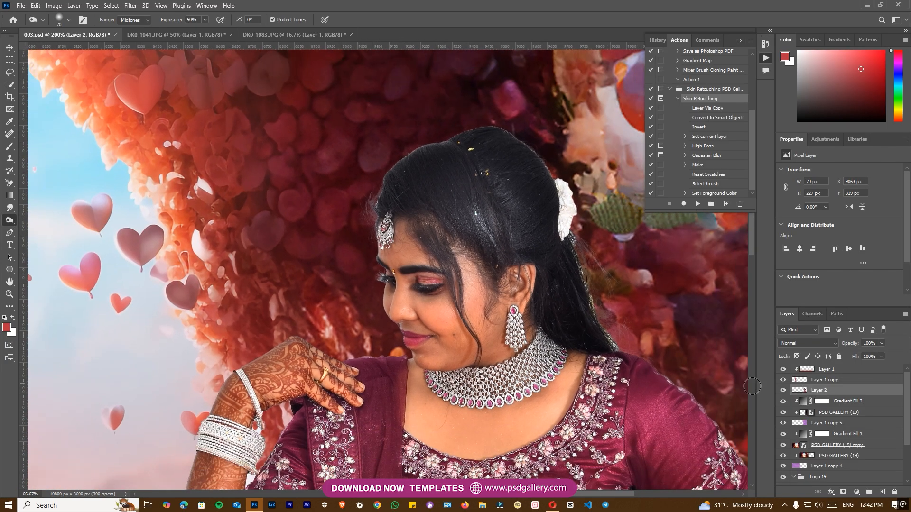
left_click(783, 390)
left_click(783, 390)
key("ctrl+plus")
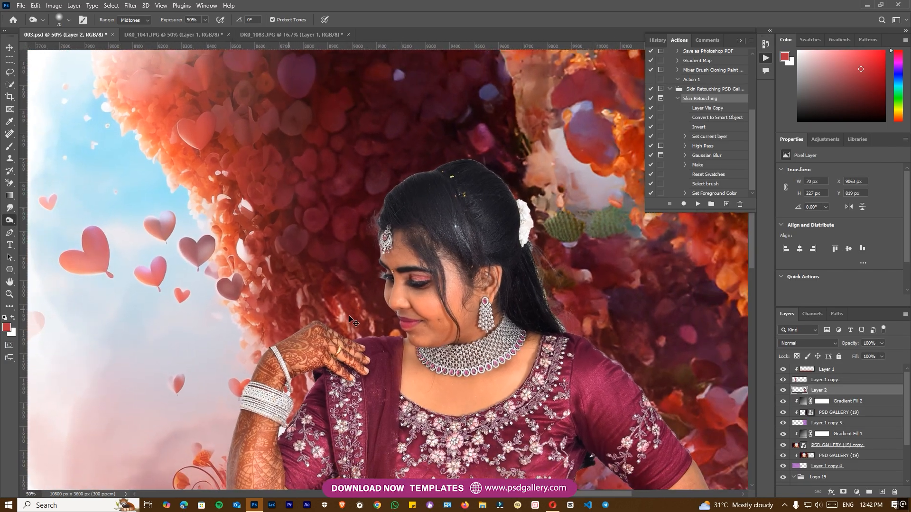
key("ctrl+plus")
key("ctrl+plus")
key("ctrl+plus")
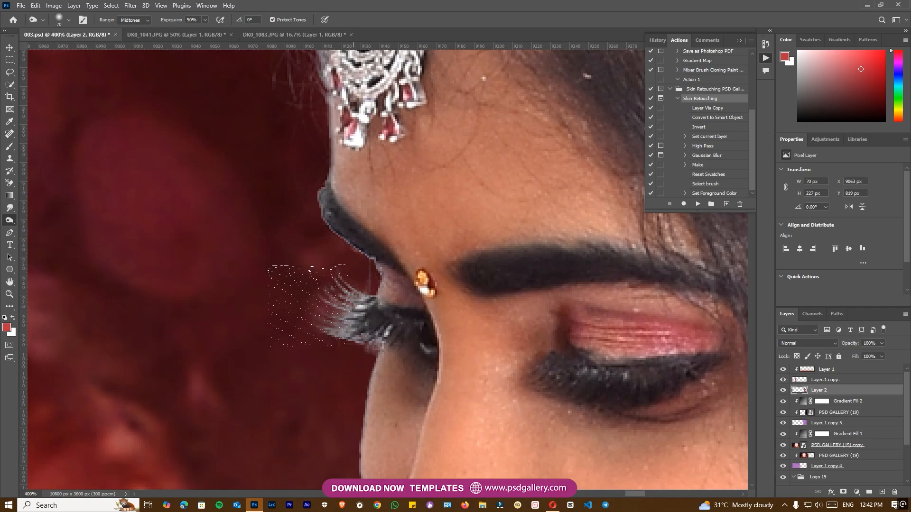
Outline the bride's outer eyelashes with a closed Pen path and convert it to a selection
key("ctrl+d")
key("p")
left_click(346, 358)
mouse_move(363, 360)
left_mouse_down()
mouse_move(381, 351)
mouse_move(383, 336)
left_mouse_up()
left_click_drag(383, 322, 382, 296)
left_click_drag(333, 263, 313, 265)
left_click_drag(293, 285, 280, 322)
left_click_drag(287, 341, 311, 375)
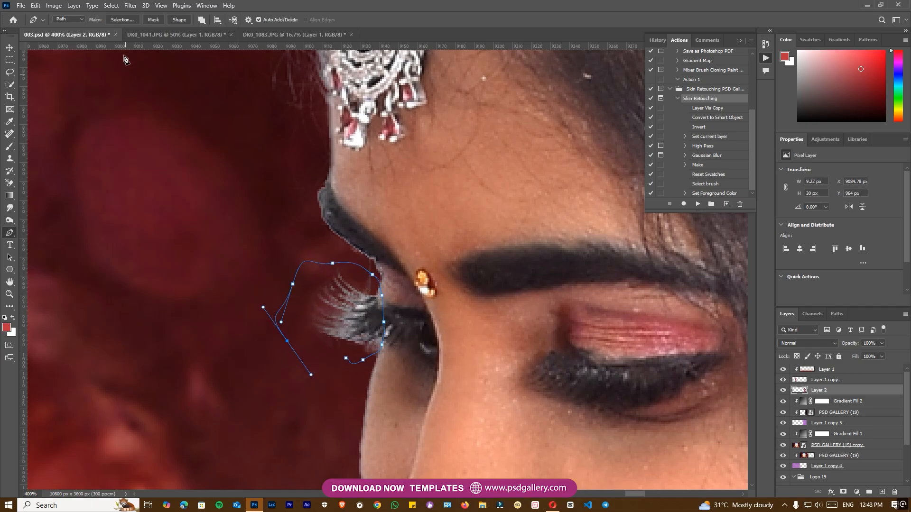
left_click(124, 20)
key("Return")
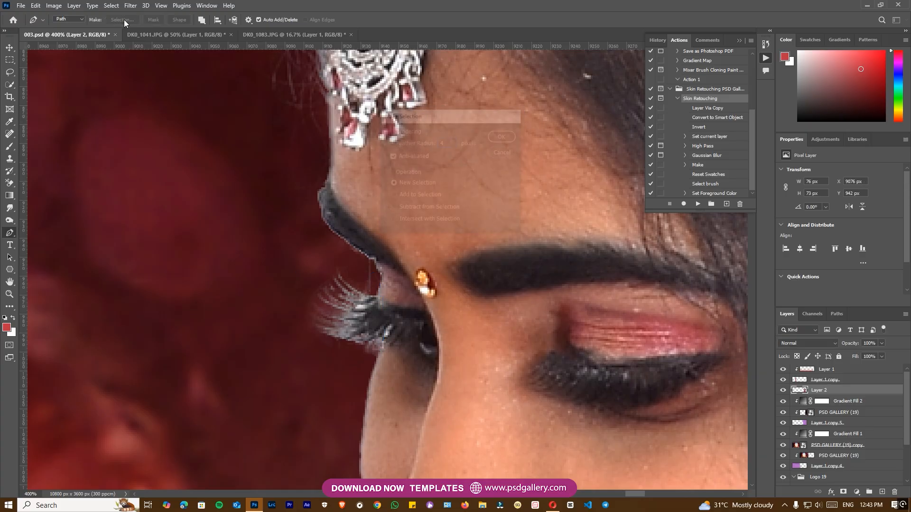
Darken the selected outer eyelashes with Hue/Saturation by lowering the lightness, and clear the selection
key("ctrl+u")
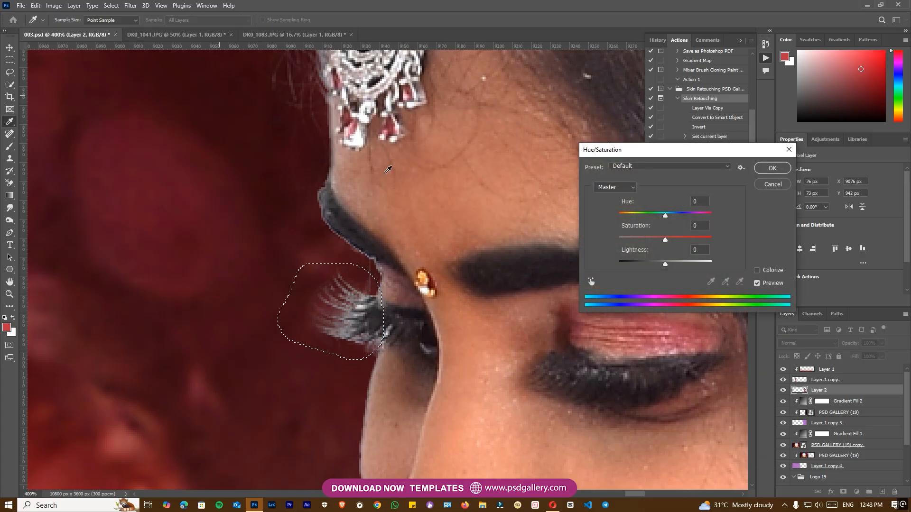
left_click_drag(676, 262, 626, 268)
left_click_drag(642, 236, 630, 263)
left_click(772, 168)
key("ctrl+d")
Examine the bride cutout from her head down to the skirt for remaining flaws
key("ctrl+minus")
key("ctrl+minus")
key("ctrl+minus")
key("ctrl+minus")
key("ctrl+minus")
key("ctrl+minus")
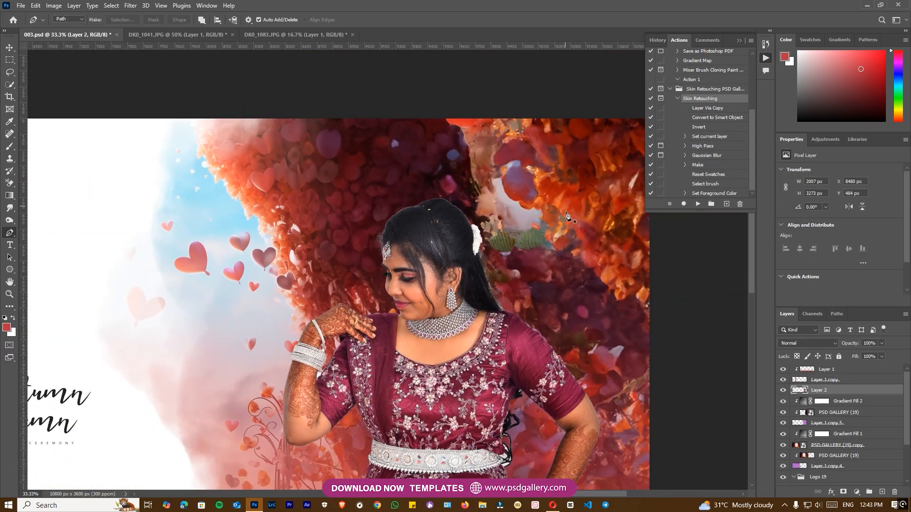
left_click_drag(564, 264, 529, 257)
key("j")
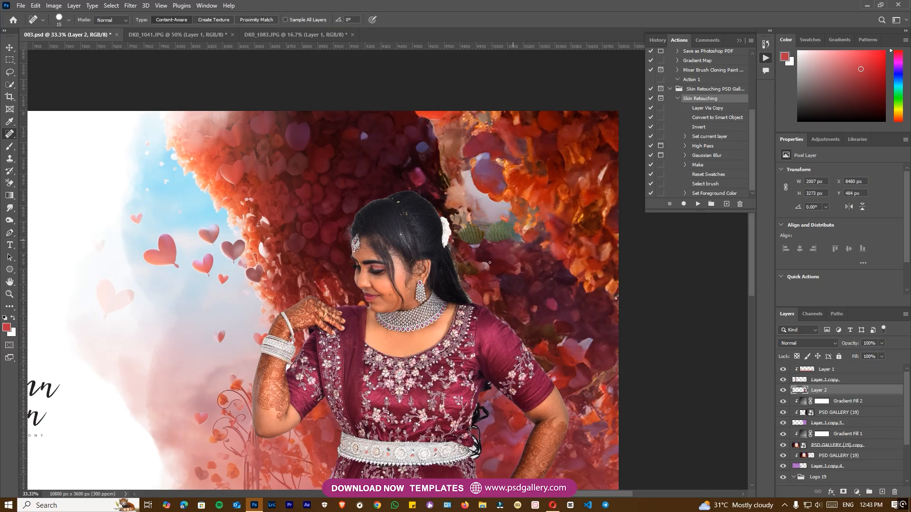
scroll(480, 255, "down", 3)
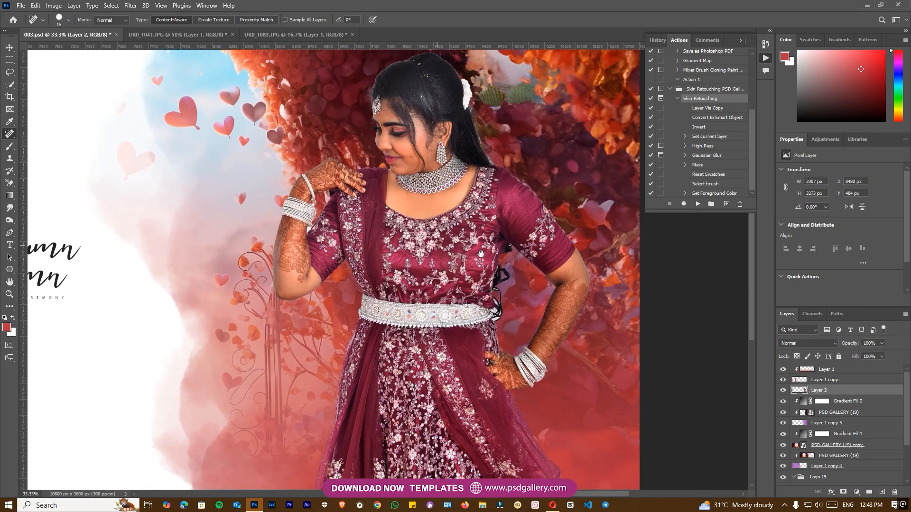
left_click_drag(481, 254, 415, 221)
Trace a Pen path up the waist edge beside the black cords, from below the belt to the bodice
key("ctrl+plus")
key("ctrl+plus")
key("p")
left_click_drag(473, 242, 329, 263)
key("ctrl+plus")
key("ctrl+plus")
left_click_drag(273, 325, 436, 185)
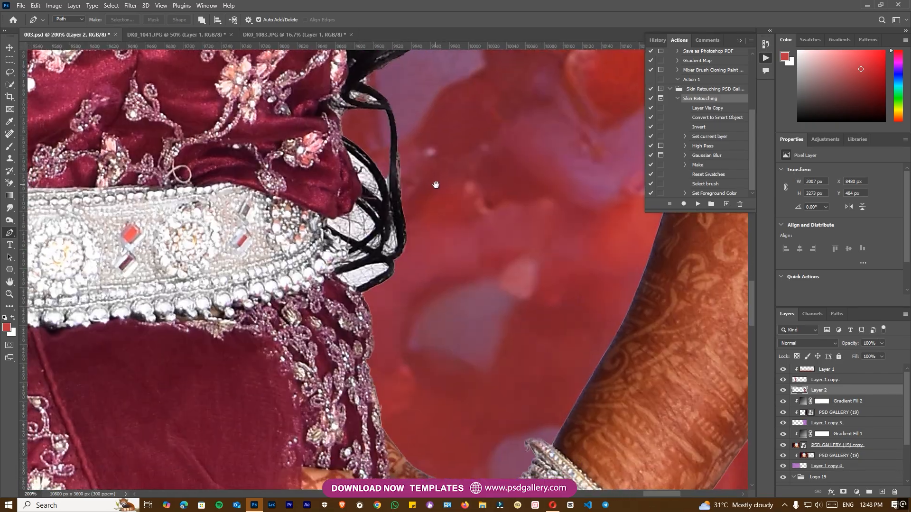
left_click_drag(407, 380, 407, 382)
left_click_drag(396, 387, 367, 362)
left_click_drag(362, 334, 361, 327)
left_click_drag(360, 318, 359, 314)
left_click_drag(353, 300, 334, 274)
left_click_drag(329, 263, 327, 255)
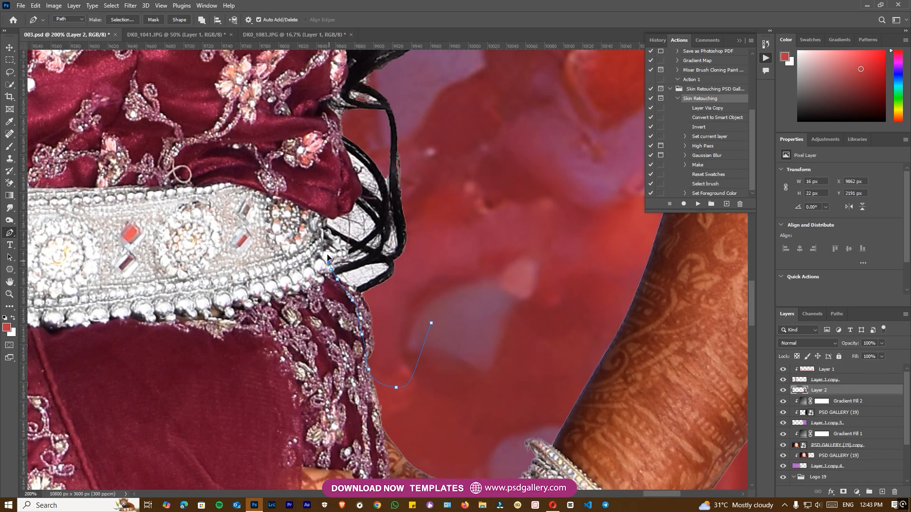
left_click_drag(324, 204, 325, 198)
left_click_drag(334, 162, 334, 155)
left_click_drag(333, 118, 333, 111)
Continue the path up the bodice side, along the sleeve's lower edge and back down through the gap by the arm
scroll(330, 72, "up", 6)
left_click_drag(361, 275, 380, 221)
left_click(411, 106)
left_click(419, 90)
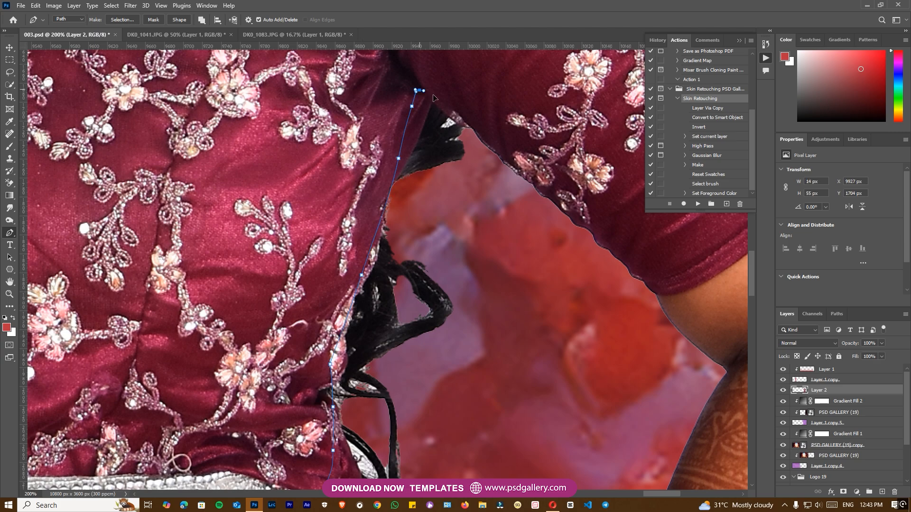
left_click(447, 106)
left_click(480, 129)
left_click(511, 157)
left_click(557, 202)
left_click(591, 223)
left_click(624, 246)
left_click(656, 289)
left_click(654, 298)
left_click(651, 321)
left_click_drag(543, 375, 515, 193)
left_click_drag(529, 281, 529, 320)
left_click_drag(522, 347, 503, 369)
Convert the path to a selection, delete the black cords and white remnants beside the waist, and deselect
left_click(123, 19)
key("Return")
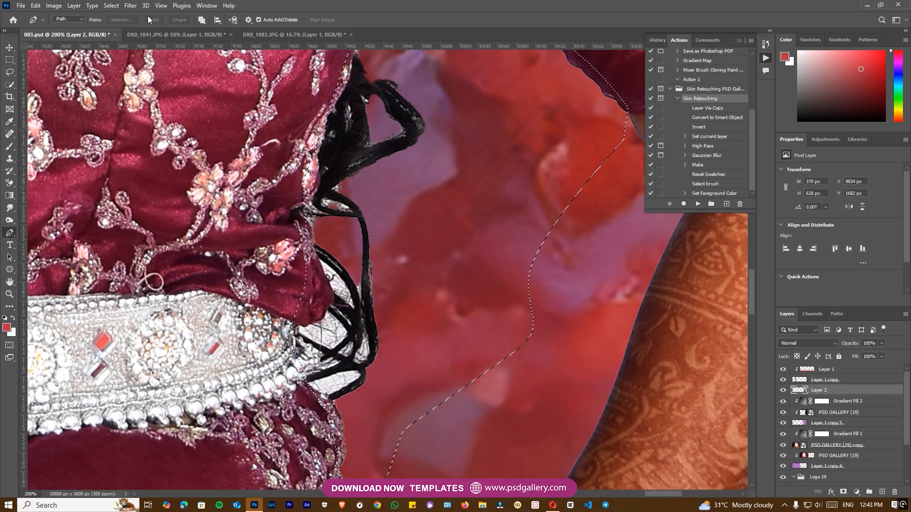
key("ctrl+minus")
key("ctrl+minus")
key("ctrl+d")
Trace the white backdrop gap between the hennaed forearm and the sleeve, just below the bangles, with the Pen tool
left_click_drag(315, 151, 436, 267)
left_click_drag(355, 190, 378, 215)
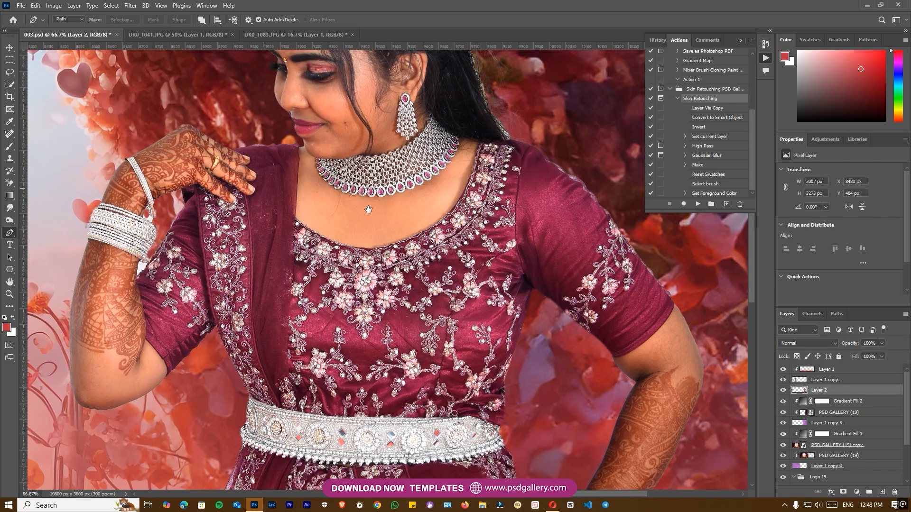
left_click_drag(324, 184, 534, 219)
key("ctrl+plus")
key("ctrl+plus")
key("ctrl+plus")
key("ctrl+plus")
key("ctrl+plus")
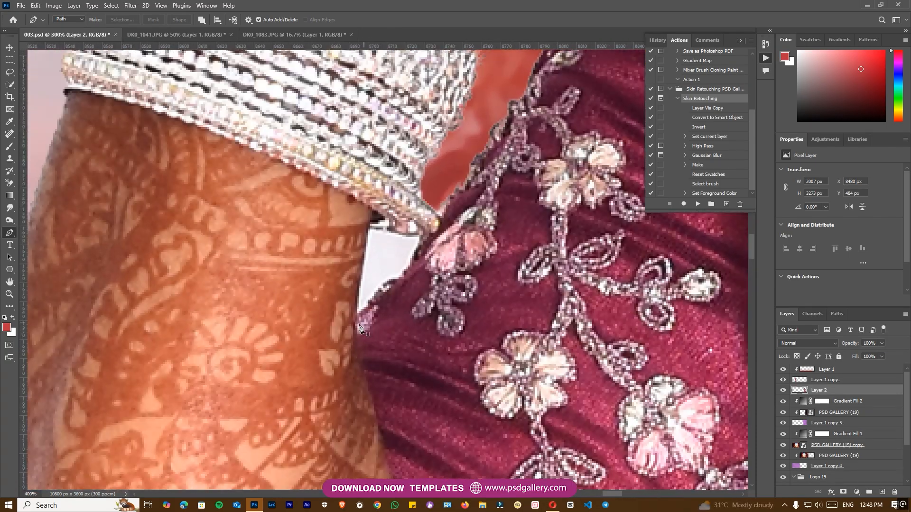
left_click(353, 324)
left_click(361, 256)
left_click(360, 225)
left_click(368, 222)
left_click(389, 228)
left_click(410, 228)
left_click(417, 237)
left_click_drag(422, 254, 417, 271)
left_click_drag(408, 286, 368, 327)
Turn the path into a selection with a 2-pixel feather, delete the white backdrop inside it and deselect
left_click(118, 19)
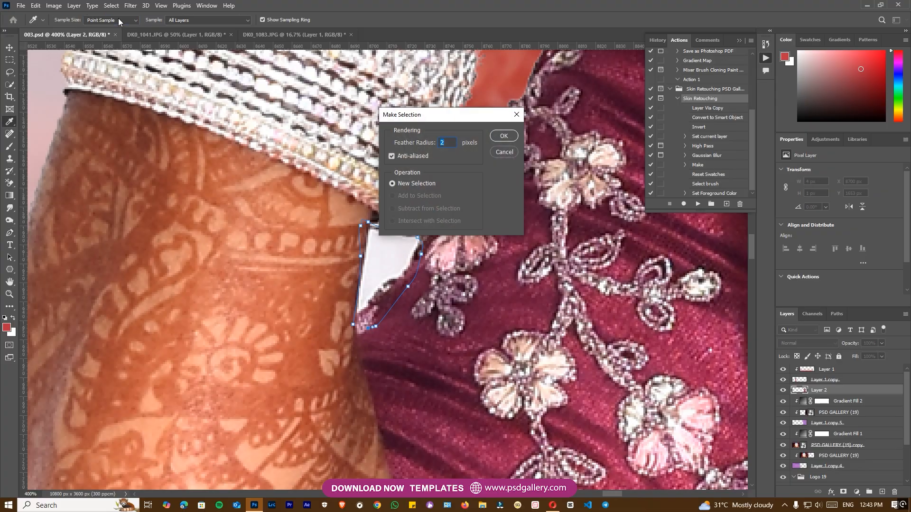
key("Return")
key("ctrl+d")
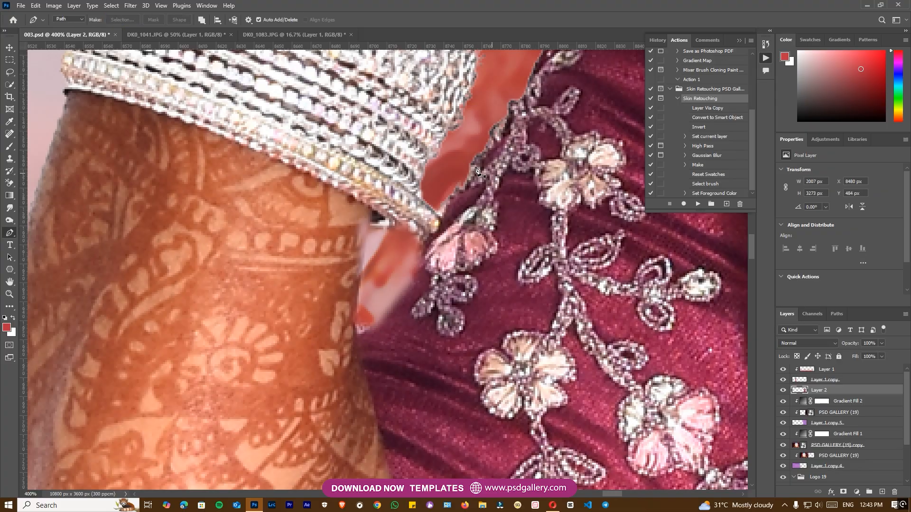
Trace the white gap between the dangling bracelet and the bangles with the Pen tool and delete it through a 2-pixel feathered selection
left_click_drag(482, 176, 437, 315)
left_click_drag(470, 206, 476, 231)
left_click(419, 236)
left_click(406, 228)
left_click(389, 203)
left_click(389, 187)
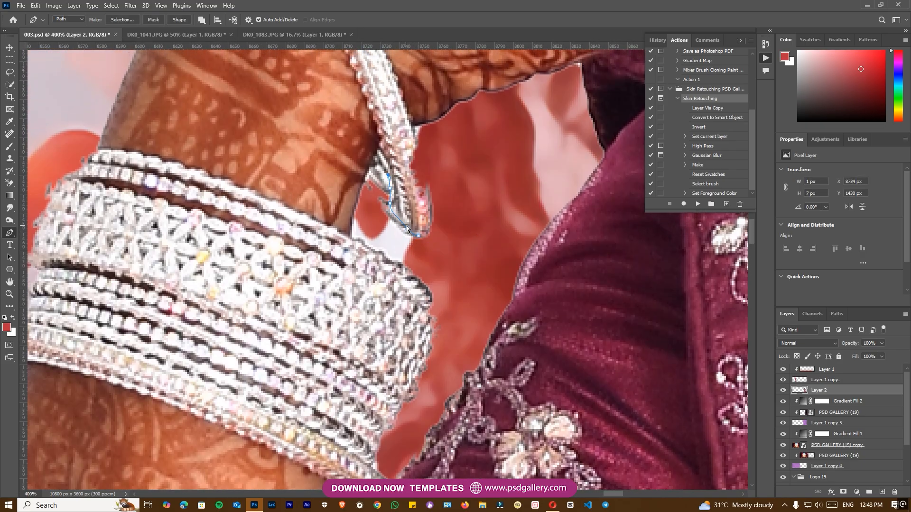
key("ctrl+z")
key("ctrl+z")
left_click_drag(388, 205, 379, 194)
left_click(361, 243)
left_click(394, 269)
left_click(410, 279)
left_click_drag(437, 284, 439, 275)
left_click(132, 18)
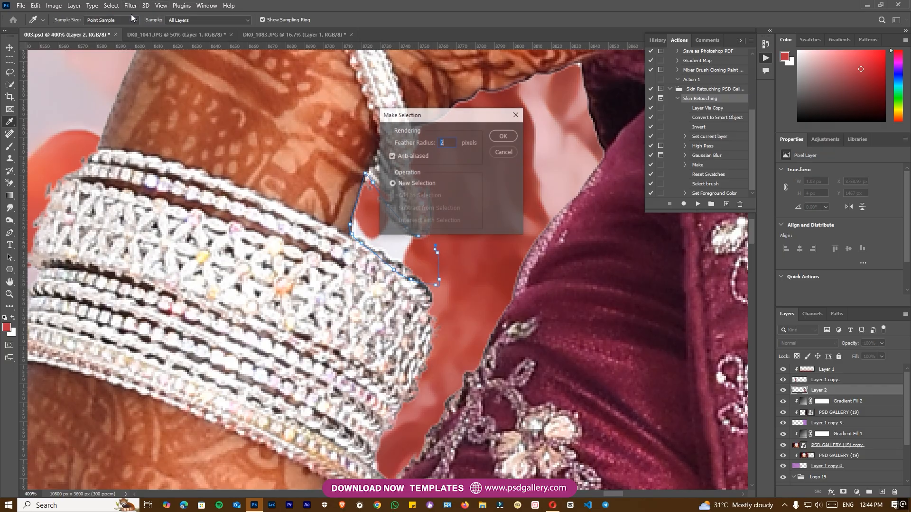
key("Return")
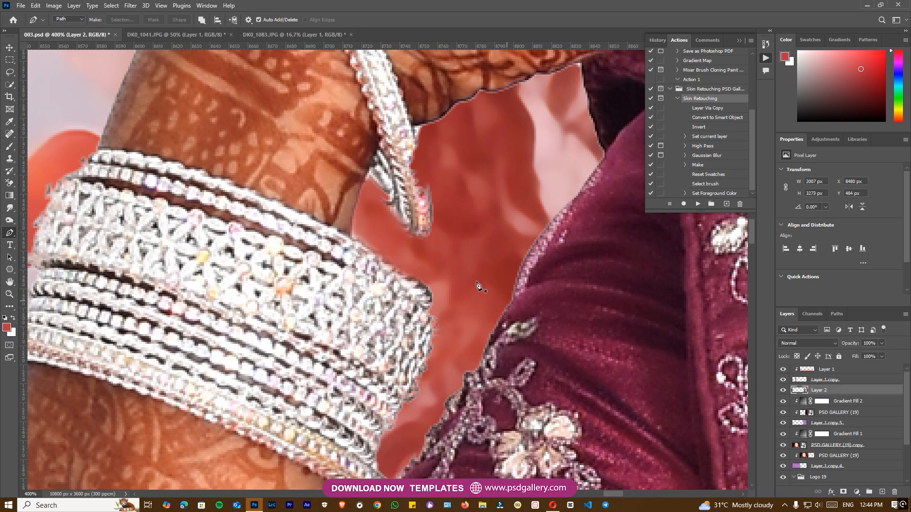
Remove the light specks from the lower part of the bride's crown hair with a 30 px Spot Healing Brush
scroll(477, 281, "down", 5)
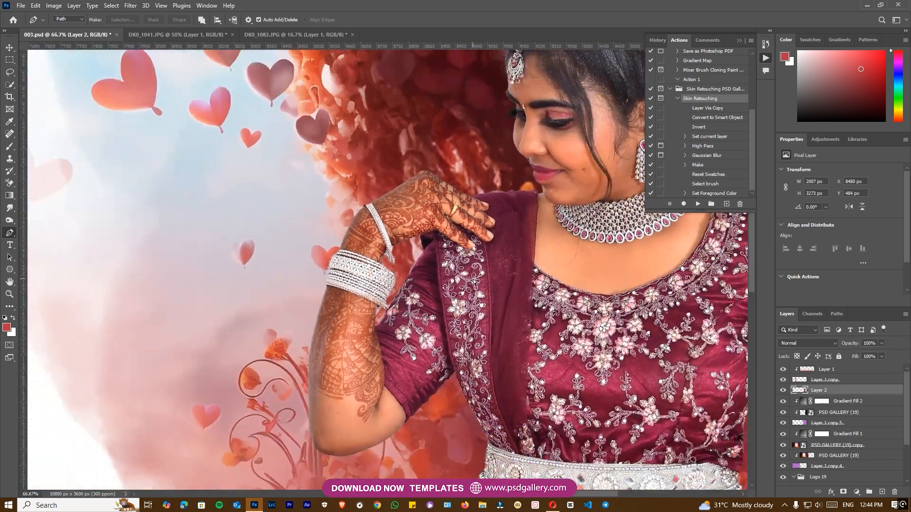
scroll(474, 281, "down", 1)
left_click_drag(619, 281, 430, 339)
left_click_drag(431, 283, 450, 345)
key("j")
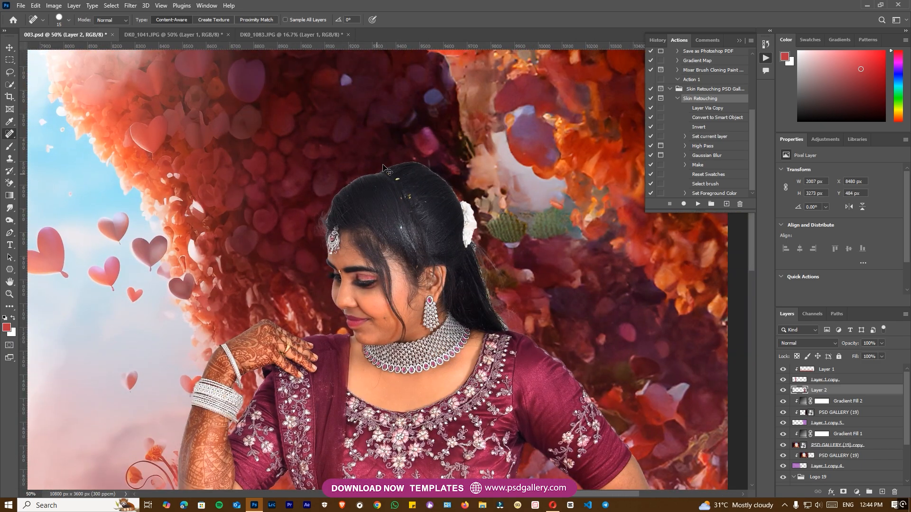
scroll(423, 304, "up", 2)
key("bracketright")
left_click(416, 185)
left_click_drag(449, 263, 448, 269)
left_click(445, 283)
Heal away the remaining gold flecks and stray marks on top of the bride's hair
left_click_drag(439, 171, 426, 262)
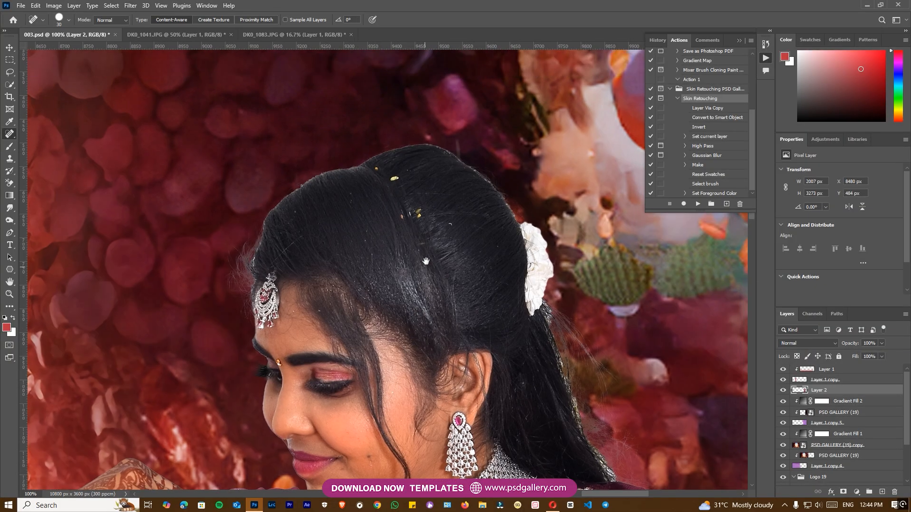
left_click(418, 213)
left_click(394, 179)
left_click(376, 168)
left_click(450, 223)
left_click_drag(473, 212, 478, 235)
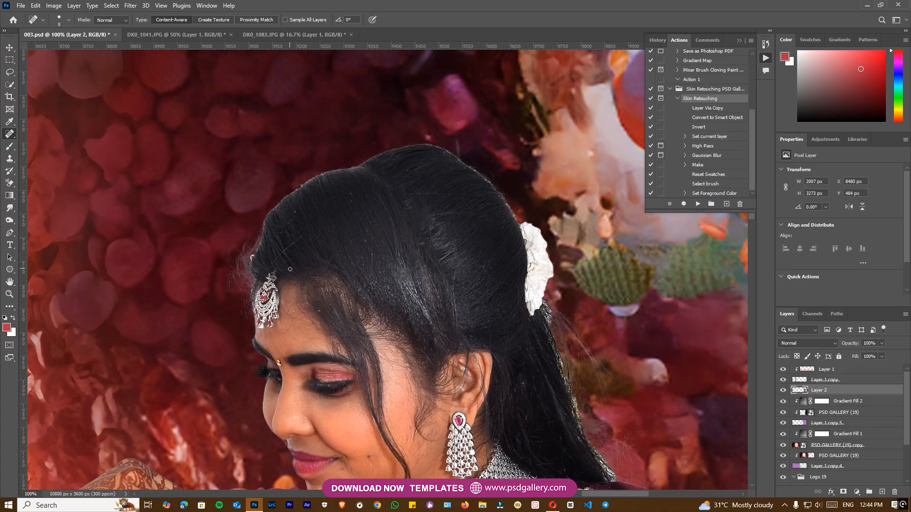
Darken the bride's crown hair with the Burn tool on midtones at 50% exposure, using a soft brush of about 600 px
key("s")
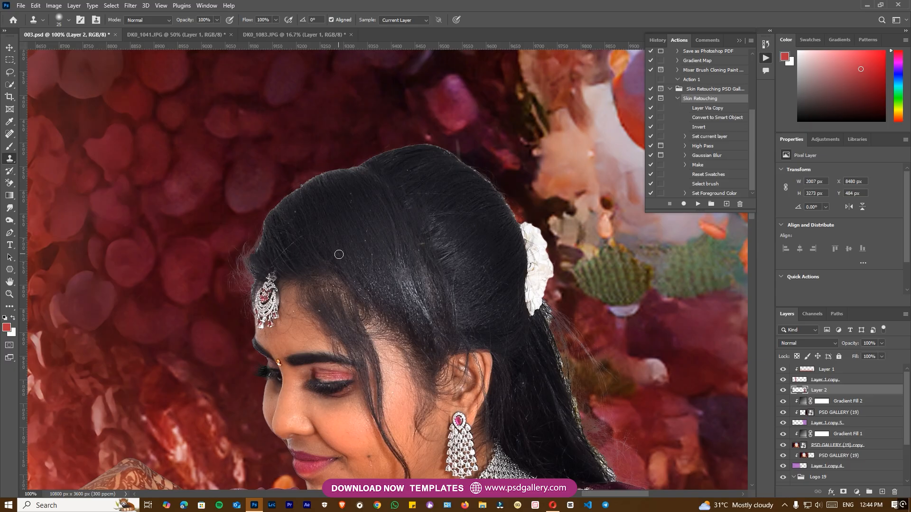
key("ctrl+minus")
key("ctrl+minus")
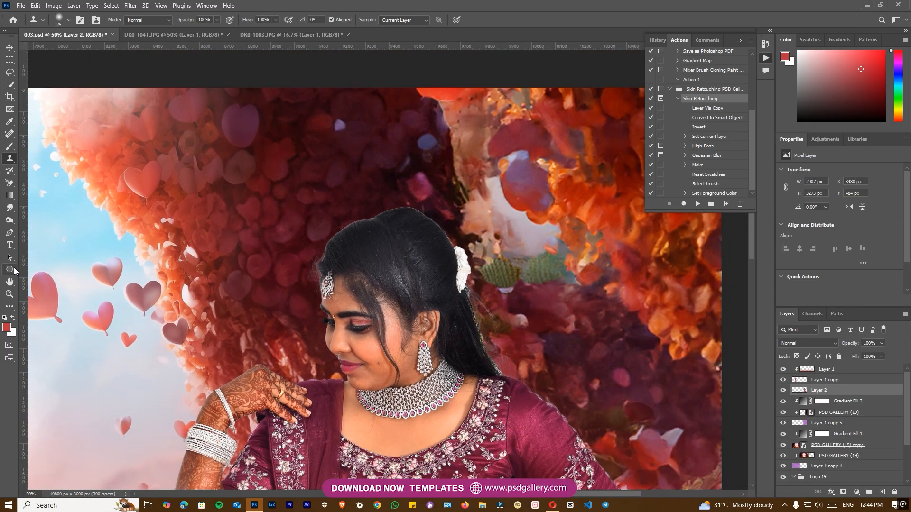
left_click(10, 220)
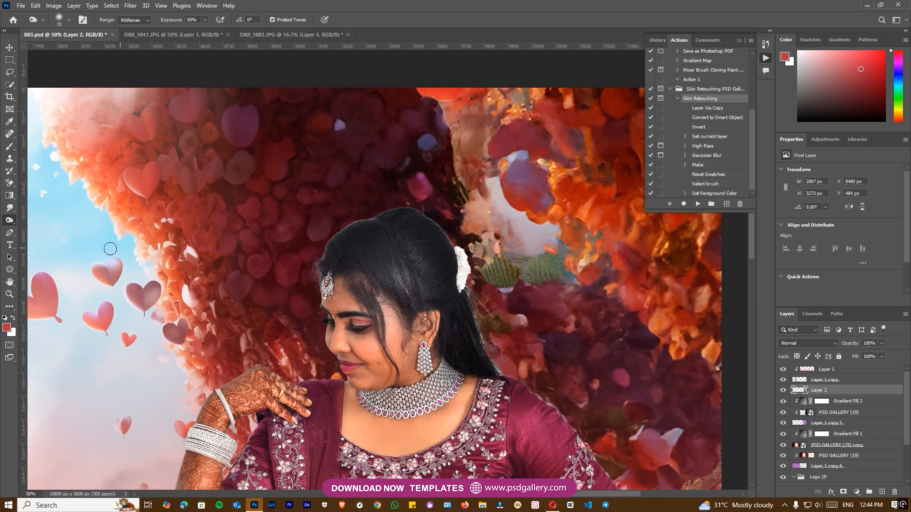
key("bracketright")
key("bracketright")
key("bracketright")
key("bracketright")
key("bracketright")
key("bracketright")
key("bracketright")
key("bracketright")
key("bracketright")
key("bracketright")
key("bracketright")
key("bracketright")
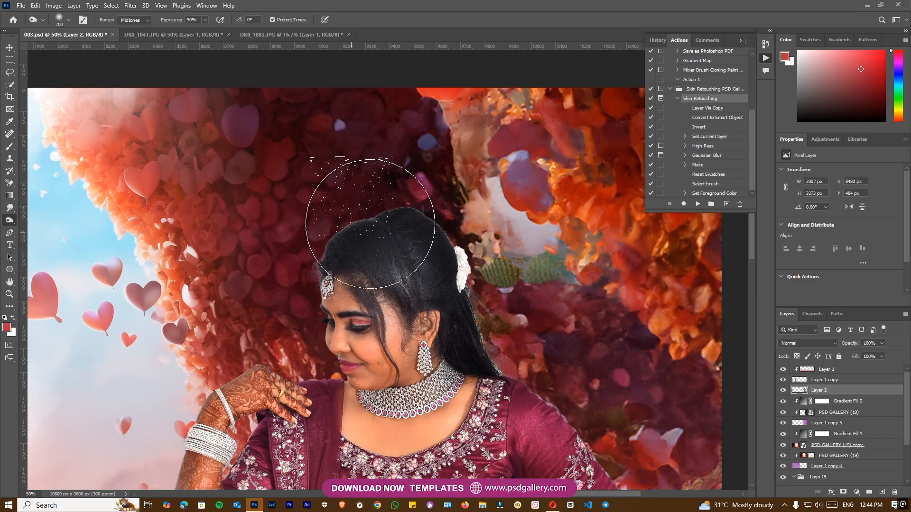
key("bracketleft")
key("bracketleft")
key("bracketleft")
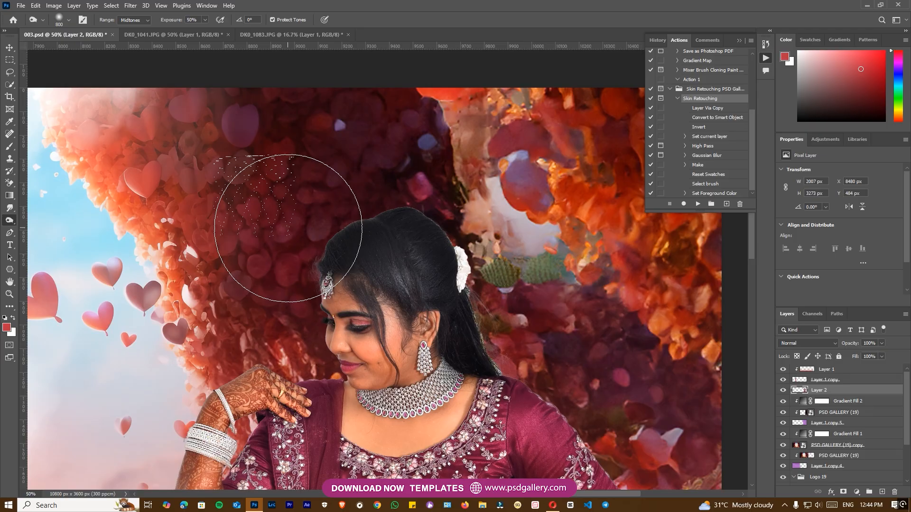
key("bracketleft")
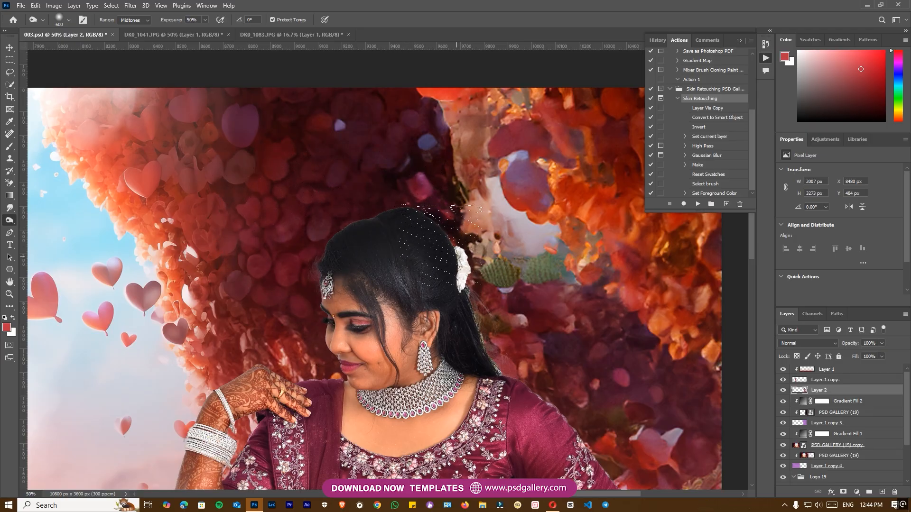
Burn the bride's trailing hair behind the white flower with an 80 px brush at 63% exposure
key("ctrl+minus")
left_click_drag(483, 320, 376, 255)
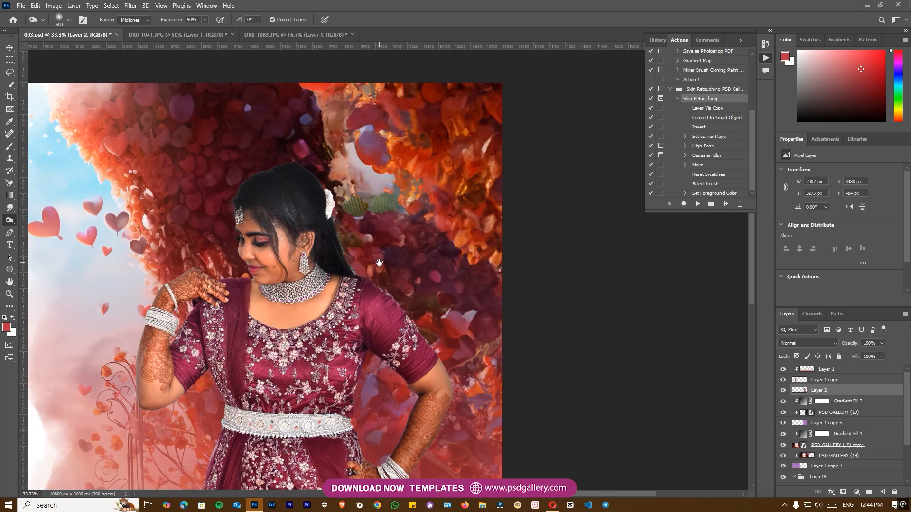
key("ctrl+plus")
key("ctrl+plus")
key("ctrl+plus")
key("bracketleft")
key("bracketleft")
key("bracketleft")
key("bracketleft")
key("bracketleft")
key("bracketleft")
key("bracketleft")
key("bracketleft")
key("bracketleft")
key("bracketleft")
key("bracketleft")
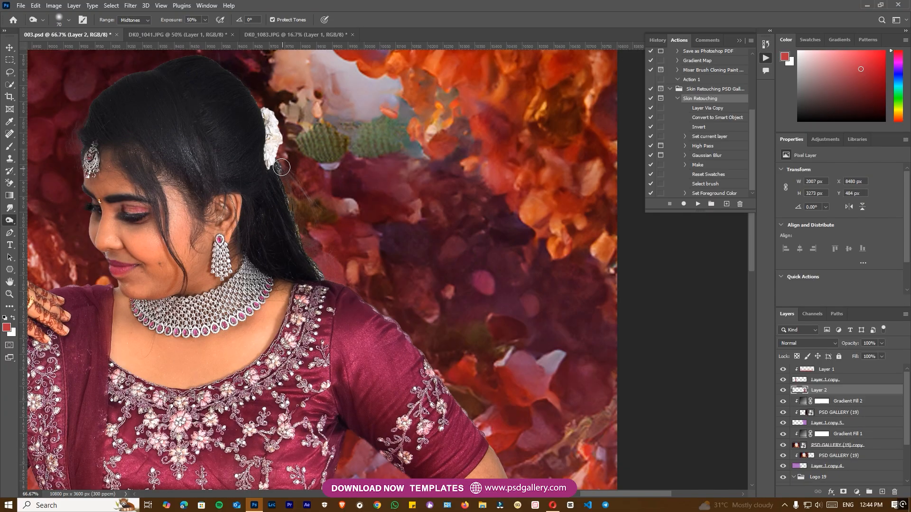
left_click_drag(179, 22, 184, 22)
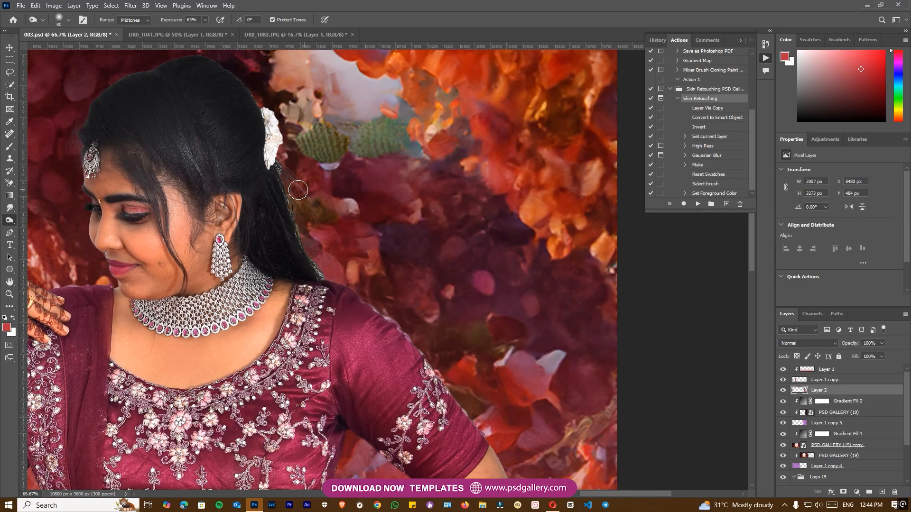
mouse_move(285, 193)
left_mouse_down()
mouse_move(325, 275)
mouse_move(295, 220)
left_mouse_up()
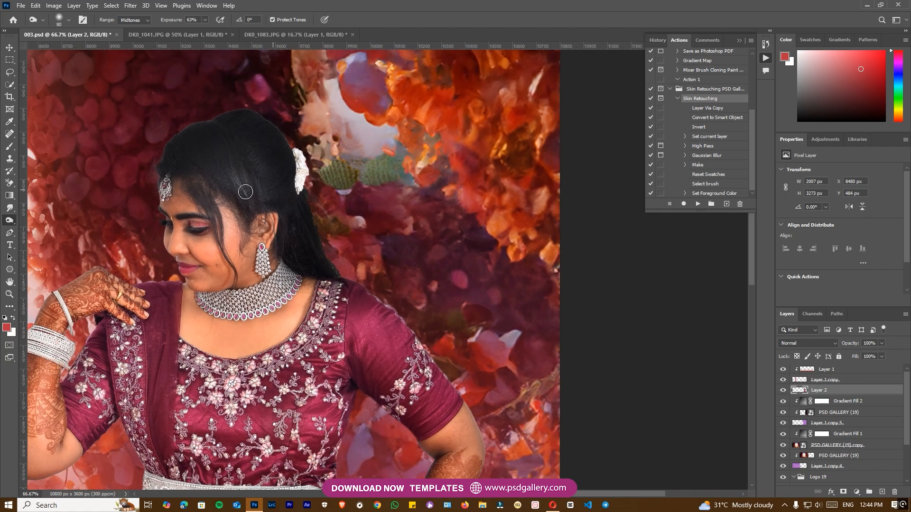
key("ctrl+minus")
key("bracketright")
key("bracketright")
key("bracketright")
Deepen the bride layer's shadows with Levels by slightly raising the black input level, keeping the white input level at 255
key("ctrl+minus")
key("ctrl+minus")
scroll(341, 285, "down", 1)
key("v")
right_click(342, 323)
left_click(328, 338)
left_click_drag(328, 337, 309, 327)
left_click_drag(306, 254, 310, 267)
right_click(322, 238)
left_click(332, 243)
key("ctrl+l")
left_click_drag(737, 391, 731, 392)
key("ctrl+z")
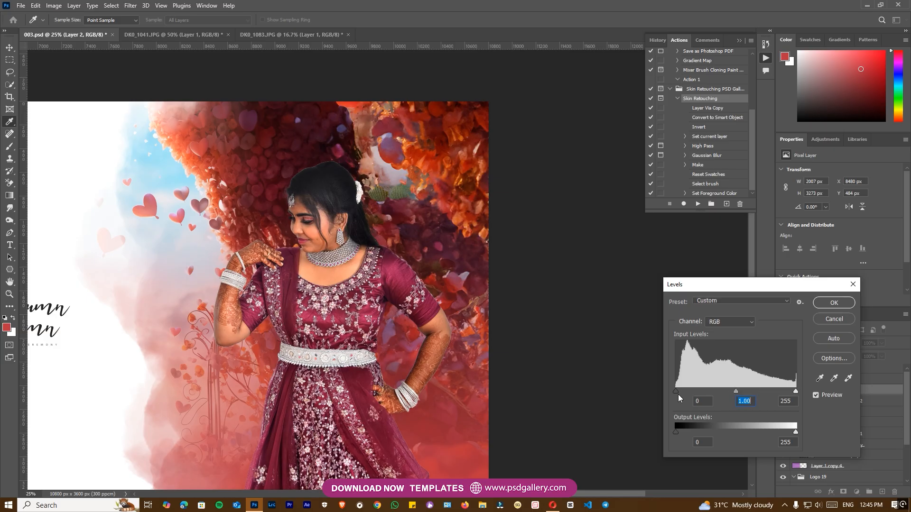
left_click_drag(677, 391, 679, 391)
left_click_drag(792, 391, 796, 391)
left_click(834, 302)
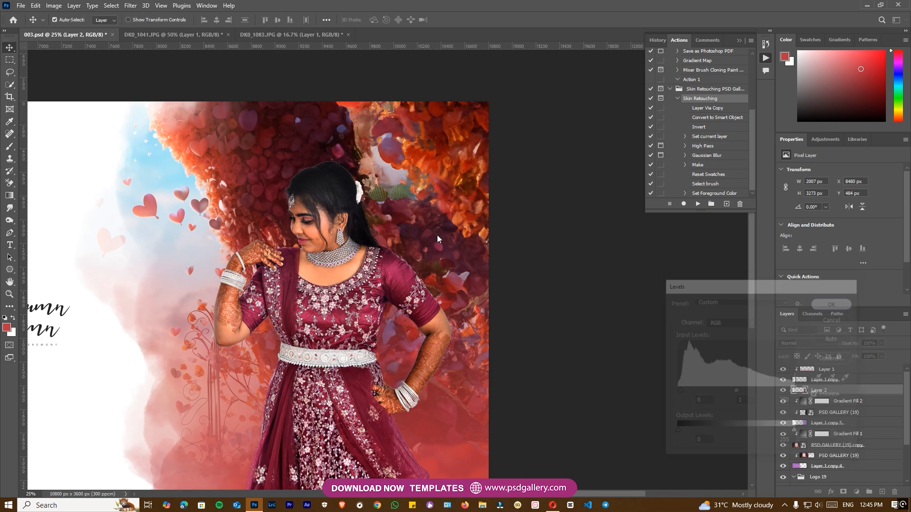
Select the bride layer and run the Skin Retouching action on it
key("ctrl+plus")
key("ctrl+plus")
left_click_drag(275, 194, 463, 263)
right_click(380, 219)
left_click(392, 225)
key("ctrl+plus")
left_click_drag(369, 176, 354, 226)
right_click(354, 225)
left_click(369, 233)
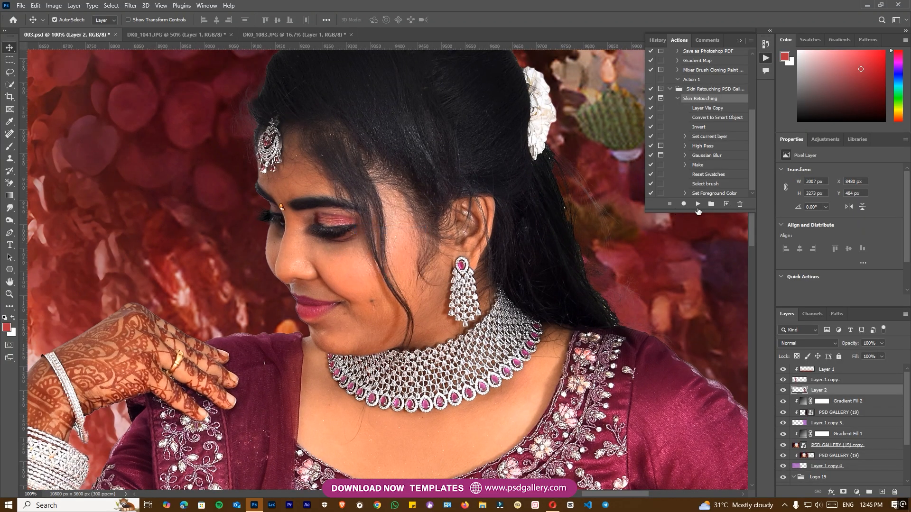
left_click(698, 204)
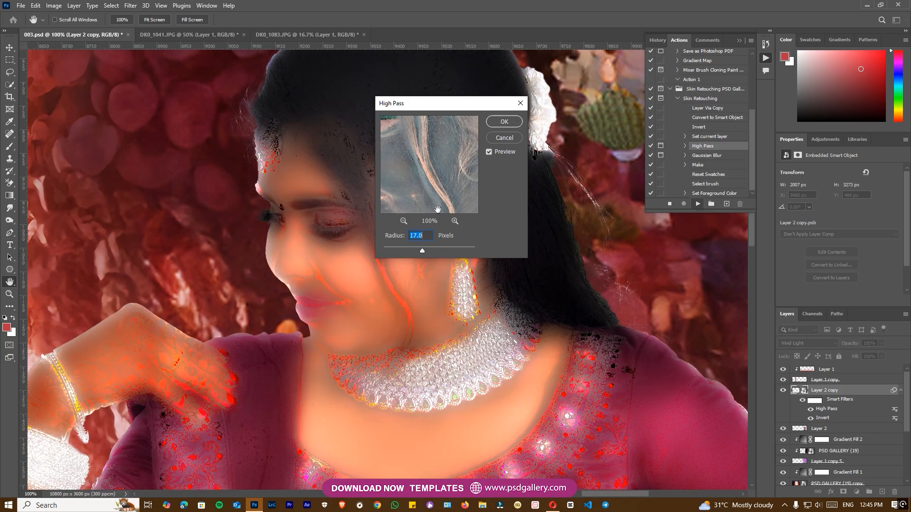
Lower the action's High Pass and Gaussian Blur radii and apply both filters
left_click(409, 252)
left_click(504, 122)
left_click(607, 260)
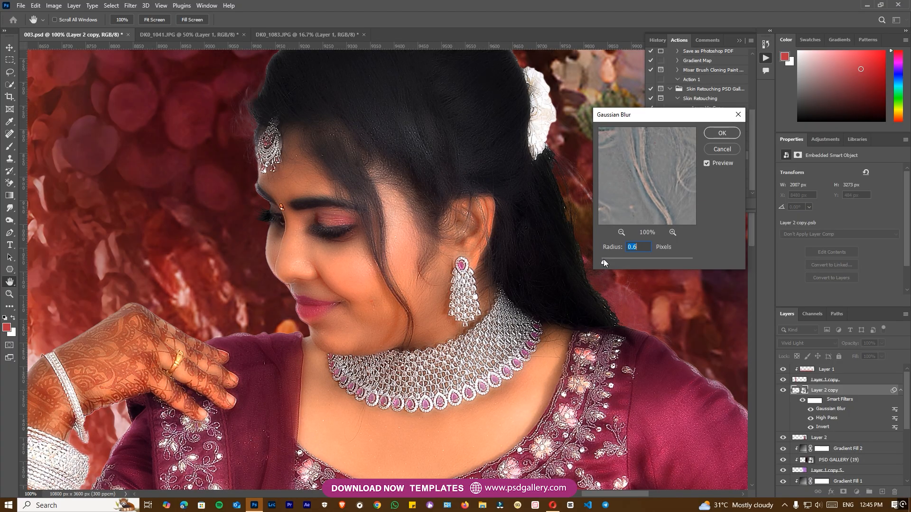
left_click(603, 259)
left_click(718, 134)
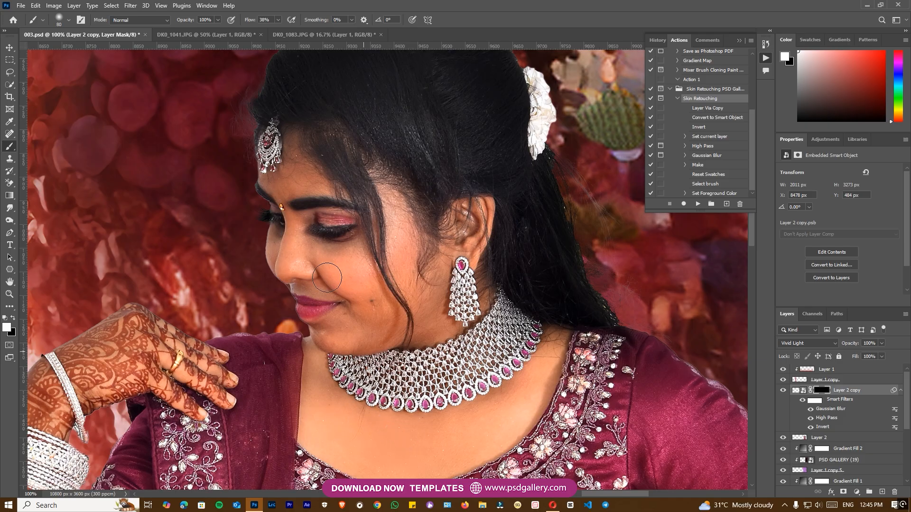
Paint white on the smoothing layer's mask over the bride's near cheek and under-eye skin with a 60 px brush at 38% flow
key("ctrl+plus")
key("bracketleft")
key("bracketleft")
key("bracketleft")
key("bracketleft")
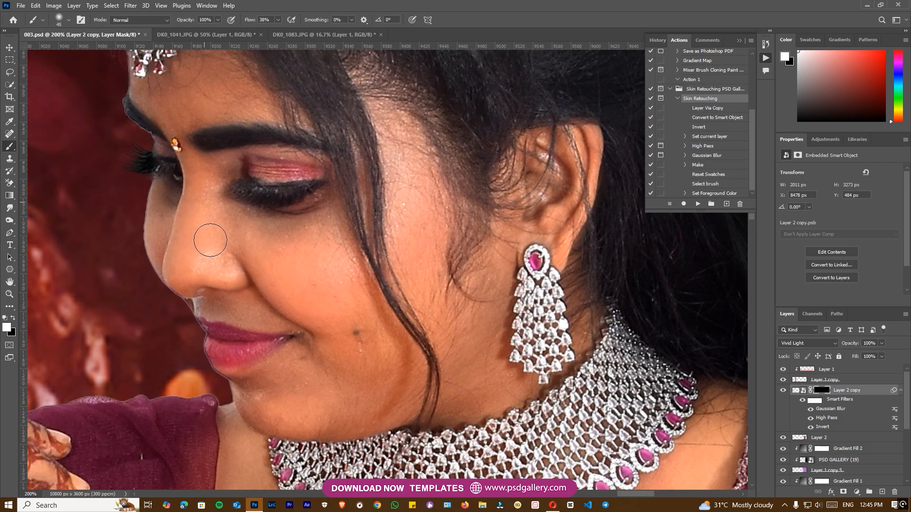
key("bracketright")
key("bracketright")
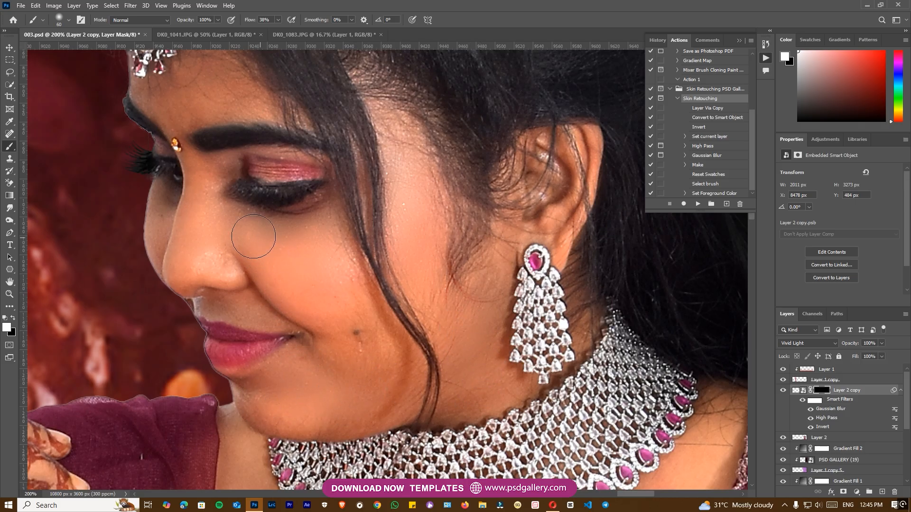
Paint the skin smoothing onto the bride's forehead and nose with a 60 px brush
key("bracketleft")
key("bracketleft")
key("bracketright")
key("bracketright")
left_click_drag(202, 91, 201, 143)
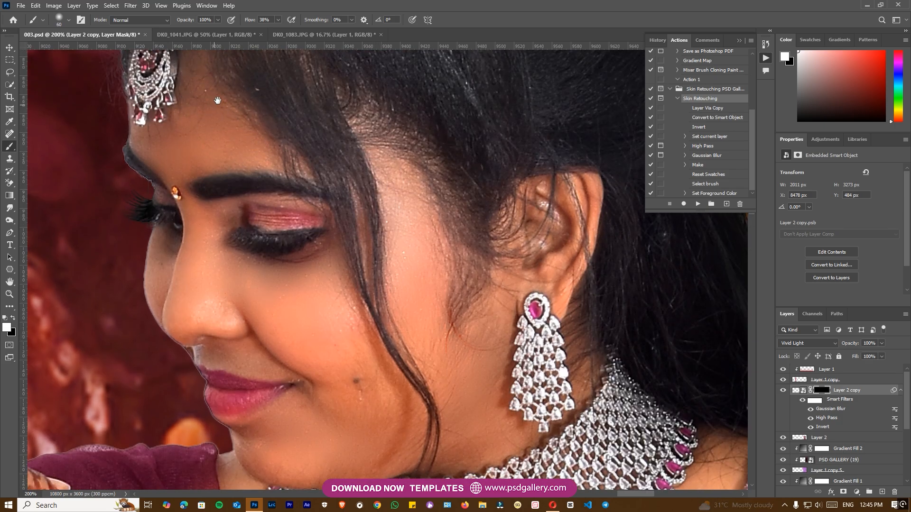
scroll(200, 134, "up", 3)
left_click_drag(249, 227, 268, 136)
key("bracketleft")
key("bracketleft")
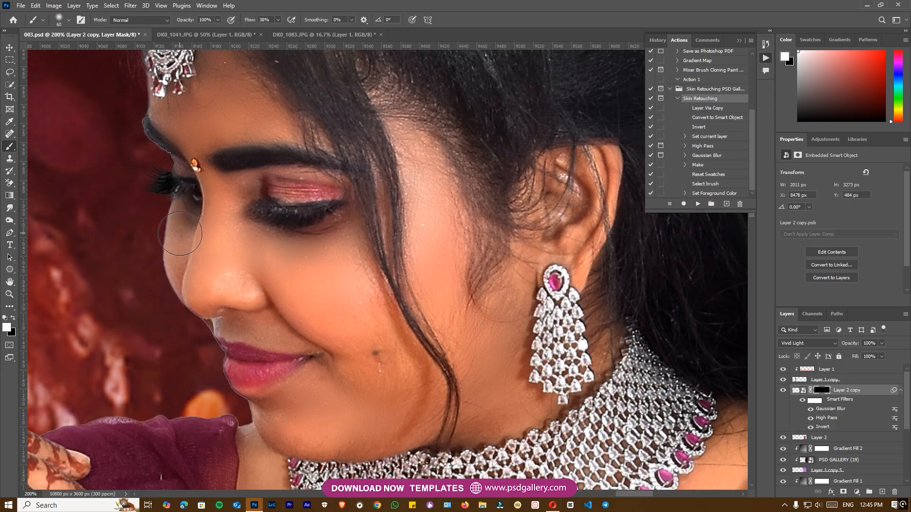
Smooth the bride's far cheek, chin and jawline by painting on the smoothing layer's mask with a brush up to 70 px
key("bracketleft")
key("bracketleft")
key("bracketleft")
left_click_drag(321, 242, 327, 166)
key("bracketright")
key("bracketright")
mouse_move(429, 330)
left_mouse_down()
mouse_move(485, 295)
mouse_move(468, 357)
left_mouse_up()
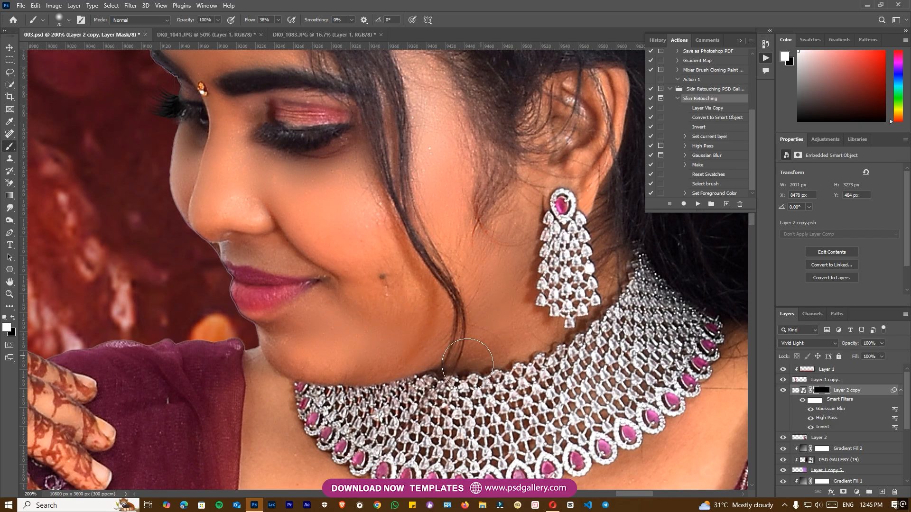
Smooth the skin of the bride's neck and chest around the necklace with a mask brush of about 150 px
key("bracketright")
key("bracketright")
key("bracketright")
scroll(286, 333, "down", 3)
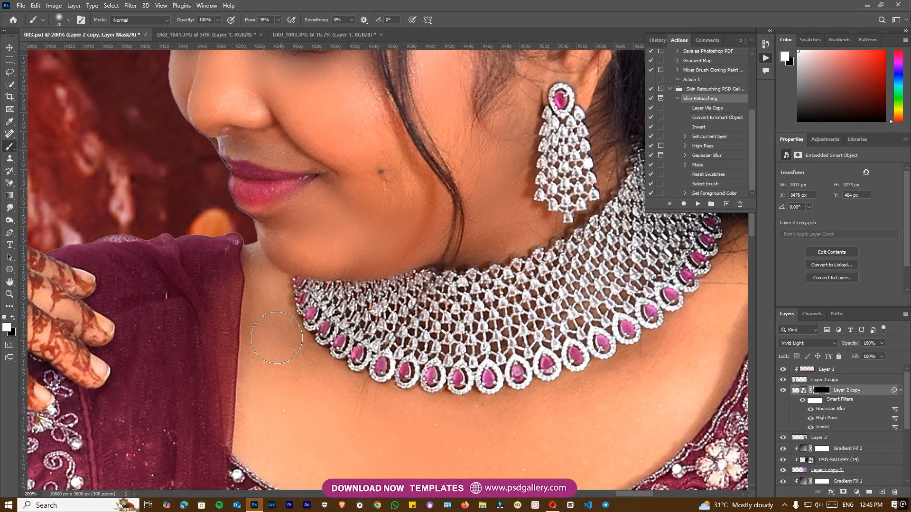
key("ctrl+minus")
key("bracketright")
key("bracketright")
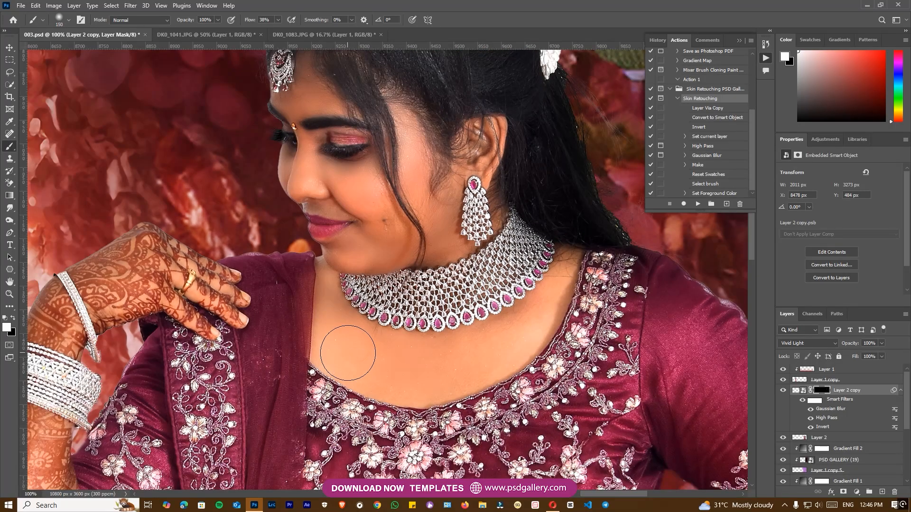
Extend the skin smoothing to the bride's arms with a 200 px mask brush
key("ctrl+minus")
key("ctrl+minus")
left_click_drag(376, 333, 425, 252)
key("bracketright")
key("bracketright")
mouse_move(249, 382)
left_mouse_down()
mouse_move(261, 366)
mouse_move(284, 363)
left_mouse_up()
left_click_drag(369, 400, 241, 329)
mouse_move(556, 269)
left_mouse_down()
mouse_move(543, 275)
mouse_move(556, 256)
mouse_move(571, 289)
left_mouse_up()
key("ctrl+minus")
key("ctrl+minus")
left_click_drag(399, 243, 395, 255)
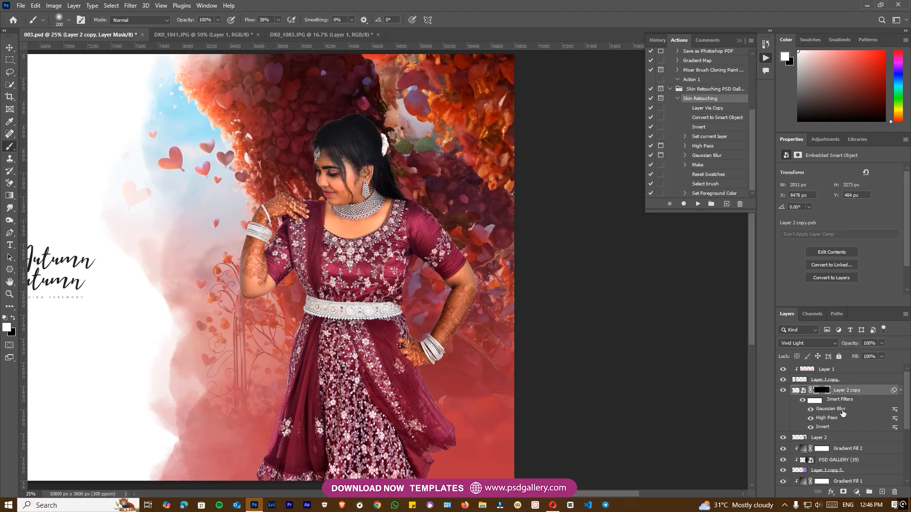
Merge the skin-smoothing layer Layer 2 copy with the bride's Layer 2
left_click(828, 439)
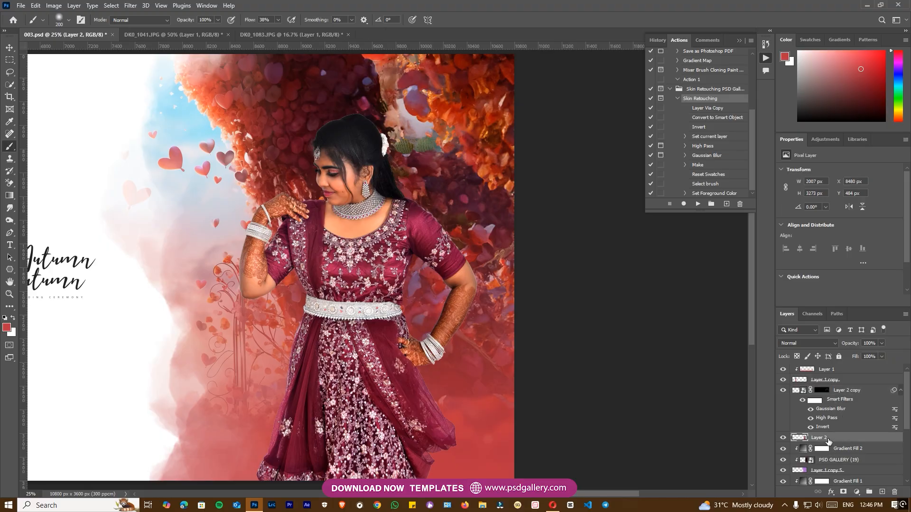
left_click(849, 390, "ctrl")
right_click(850, 390)
left_click(741, 377)
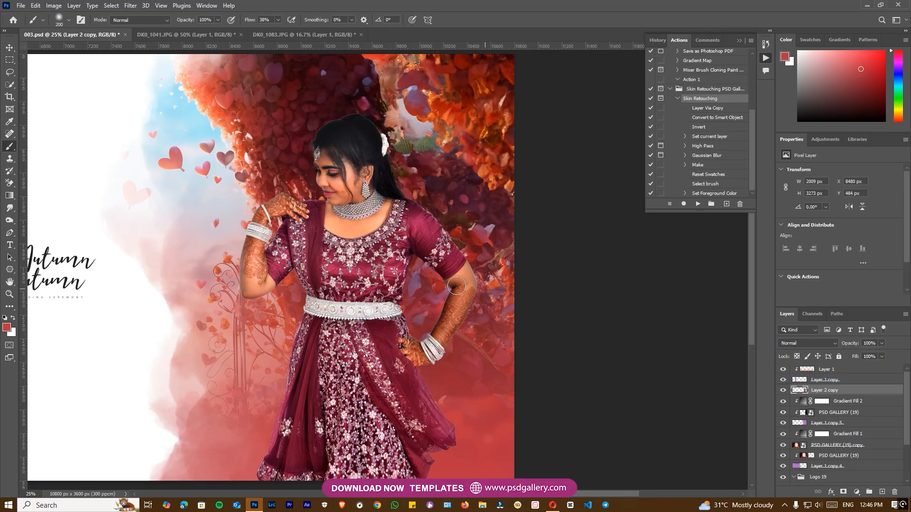
Examine the retouched bride against the rest of the album spread
key("v")
right_click(346, 226)
left_click(362, 240)
key("ctrl+minus")
key("ctrl+minus")
key("ctrl+minus")
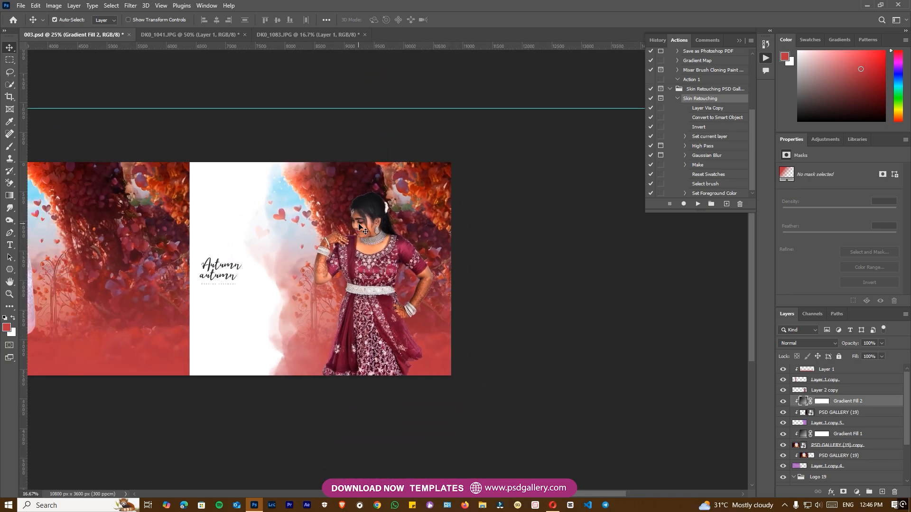
left_click_drag(292, 236, 406, 246)
key("ctrl+plus")
key("ctrl+plus")
left_click_drag(586, 264, 346, 290)
Adjust the Oranges saturation of the merged bride layer in the Camera Raw Color Mixer and apply it
right_click(389, 276)
left_click(410, 283)
key("ctrl+plus")
right_click(353, 282)
left_click(359, 286)
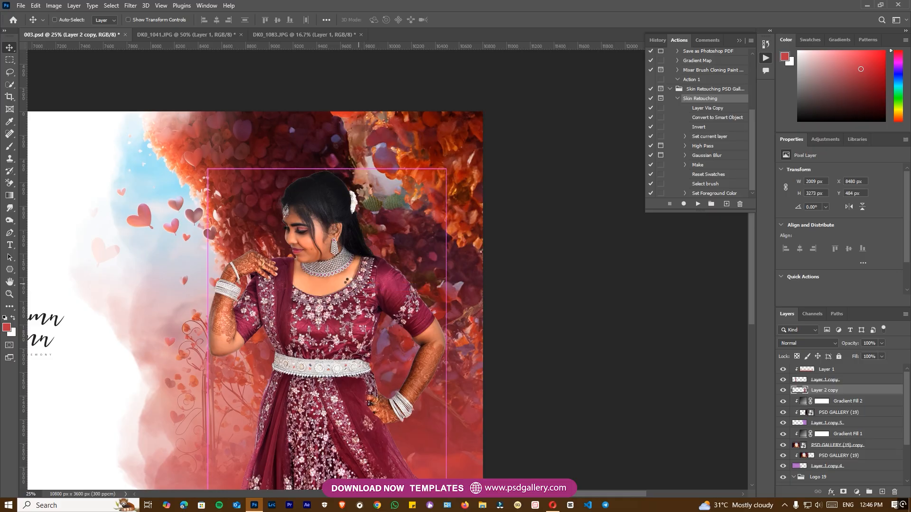
key("ctrl+shift+a")
left_click_drag(629, 202, 734, 194)
scroll(740, 372, "down", 3)
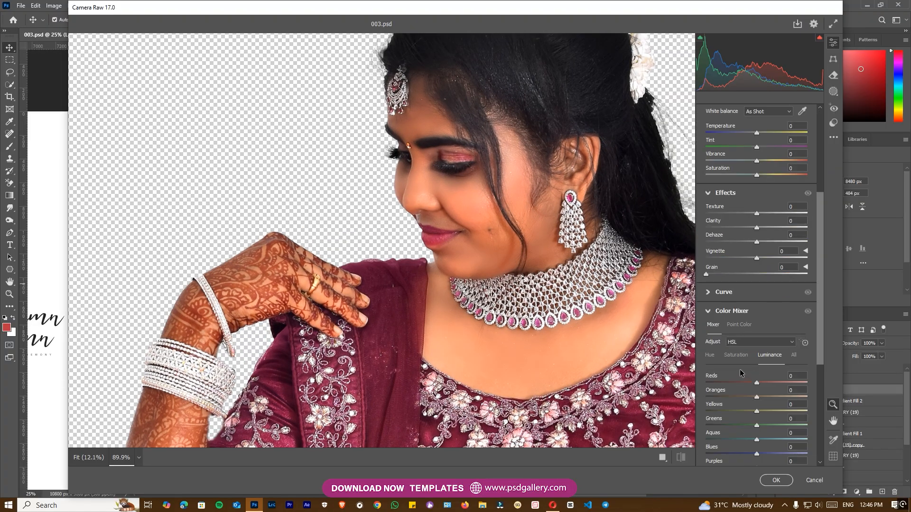
left_click(737, 356)
left_click_drag(756, 397, 757, 396)
left_click(769, 355)
left_click(777, 480)
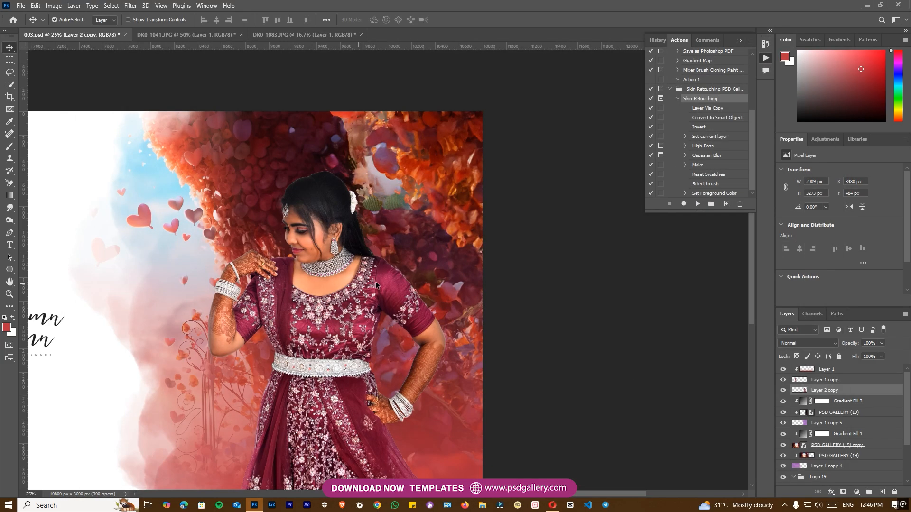
Brighten the merged bride layer with Levels by setting the white input level to 231
scroll(370, 280, "down", 1, "alt")
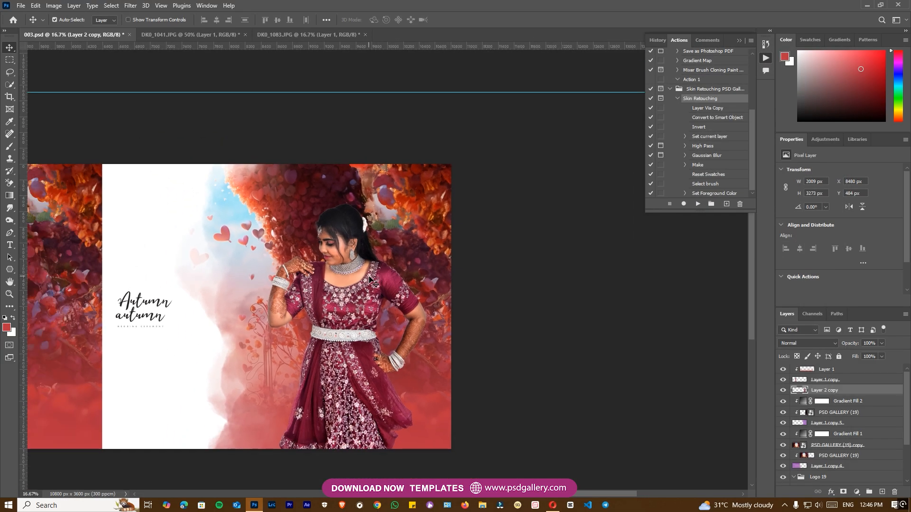
left_click_drag(112, 301, 537, 269)
left_click_drag(455, 262, 138, 262)
left_click_drag(29, 232, 312, 275)
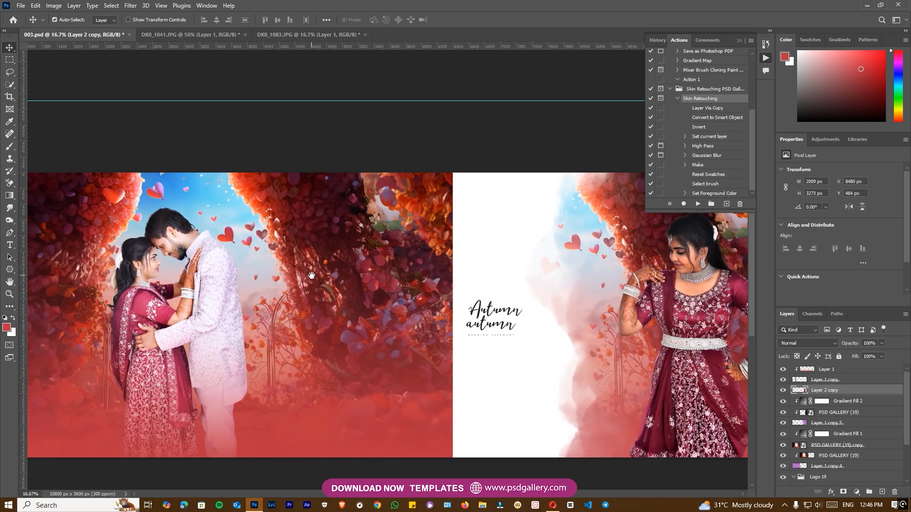
left_click_drag(483, 280, 67, 294)
key("ctrl+plus")
right_click(227, 280)
left_click(238, 286)
key("ctrl+l")
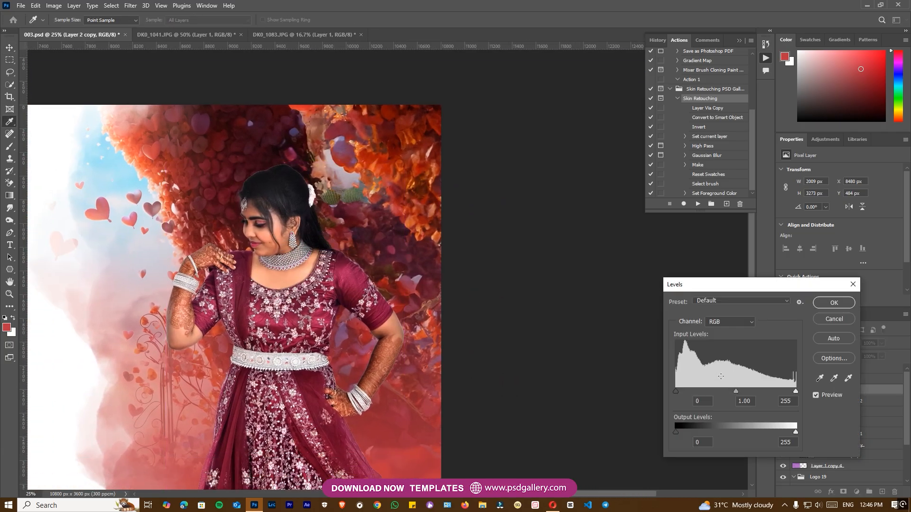
left_click_drag(796, 391, 783, 390)
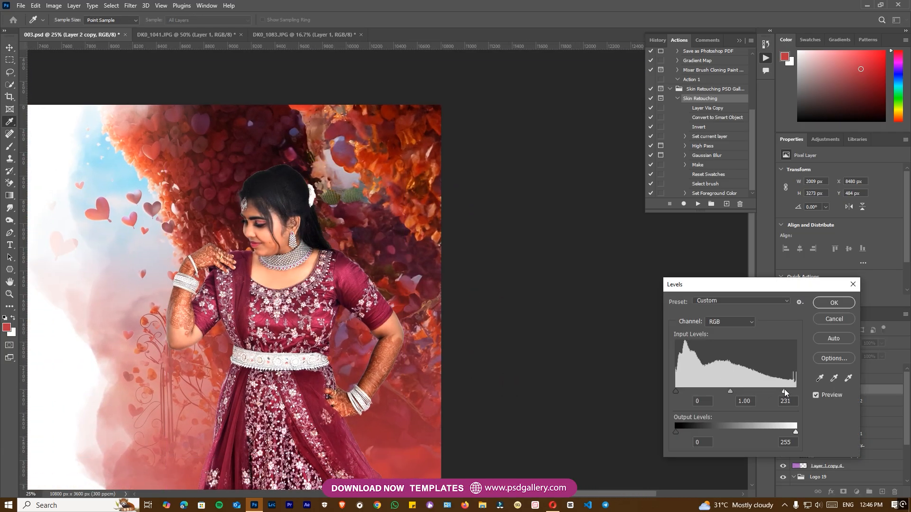
left_click(834, 303)
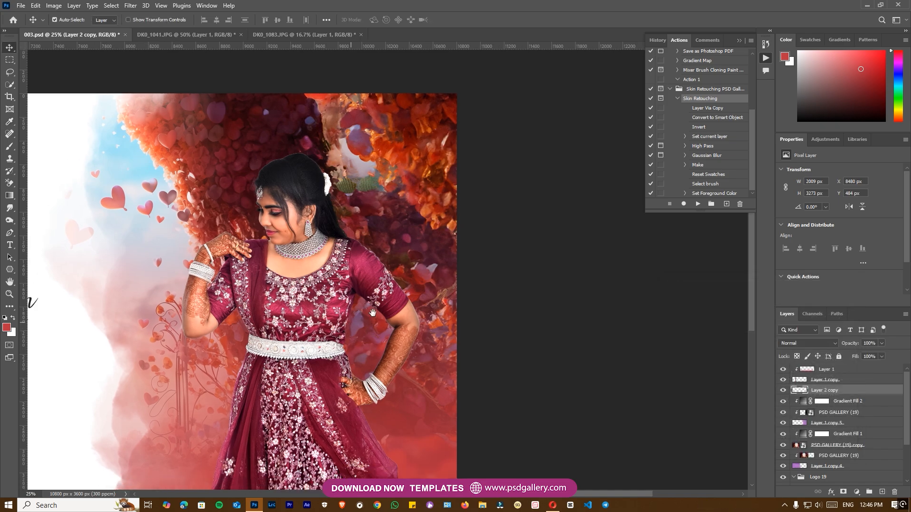
Shift the bride layer's midtones slightly toward cyan with Color Balance and apply it
left_click_drag(372, 313, 375, 318)
key("ctrl+b")
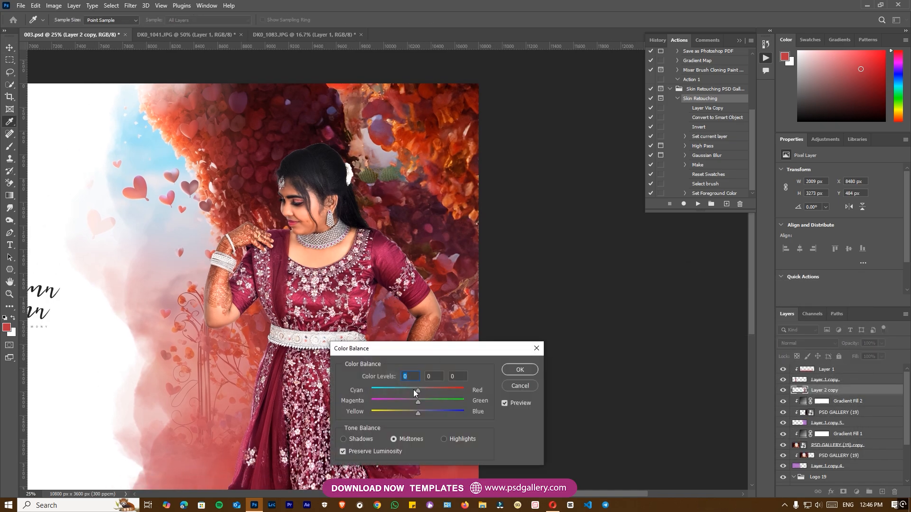
left_click_drag(416, 388, 414, 388)
left_click(518, 372)
Open the bride layer in the Camera Raw filter and set its white balance temperature to -6
left_click_drag(161, 380, 40, 376)
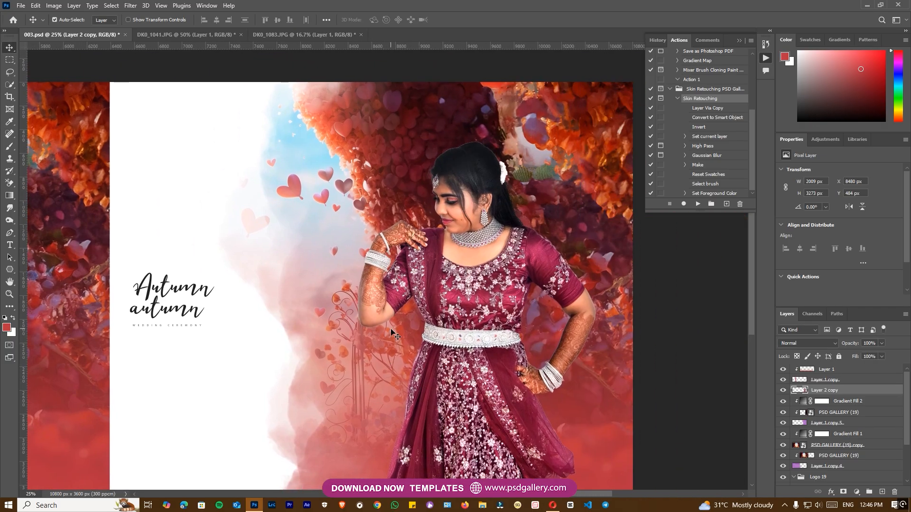
scroll(392, 330, "down", 3, "alt")
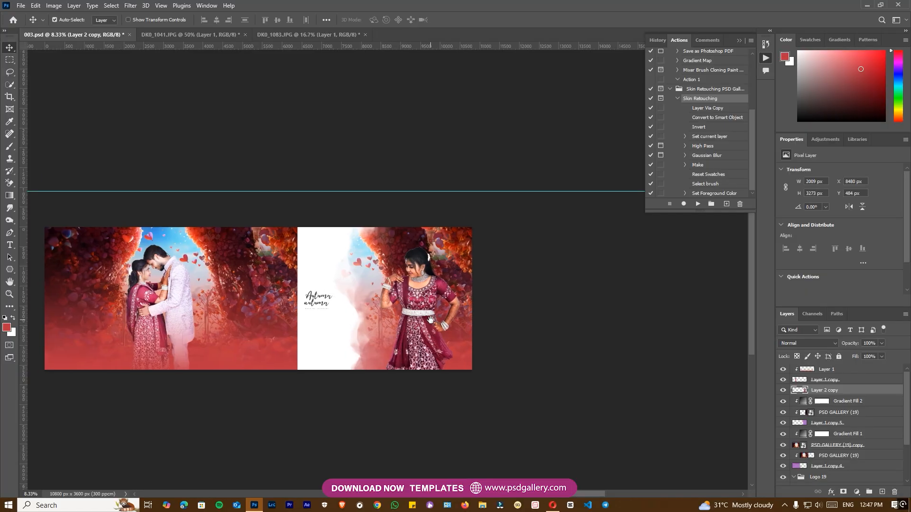
scroll(436, 314, "up", 1)
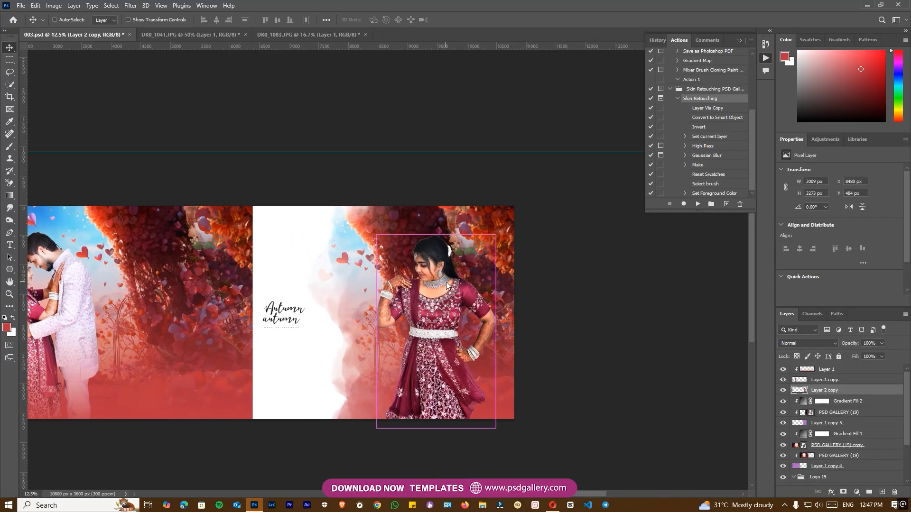
key("ctrl+shift+a")
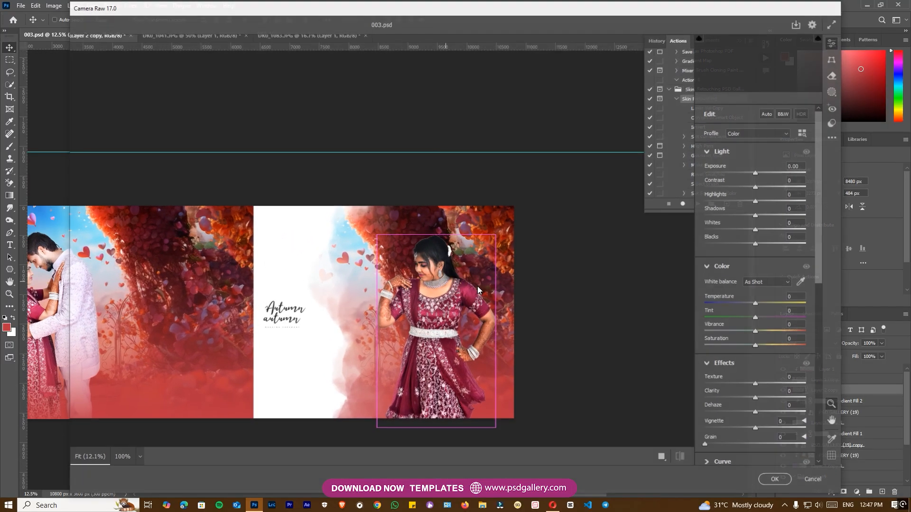
left_click(753, 305)
scroll(786, 374, "down", 5)
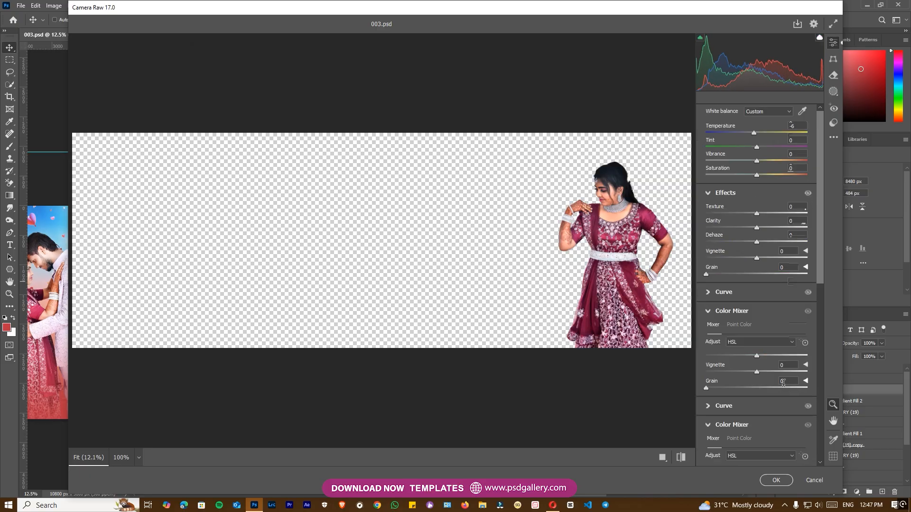
Set the Reds saturation to -19 and the Oranges luminance to -5 in the Camera Raw Color Mixer
left_click(737, 269)
left_click(747, 296)
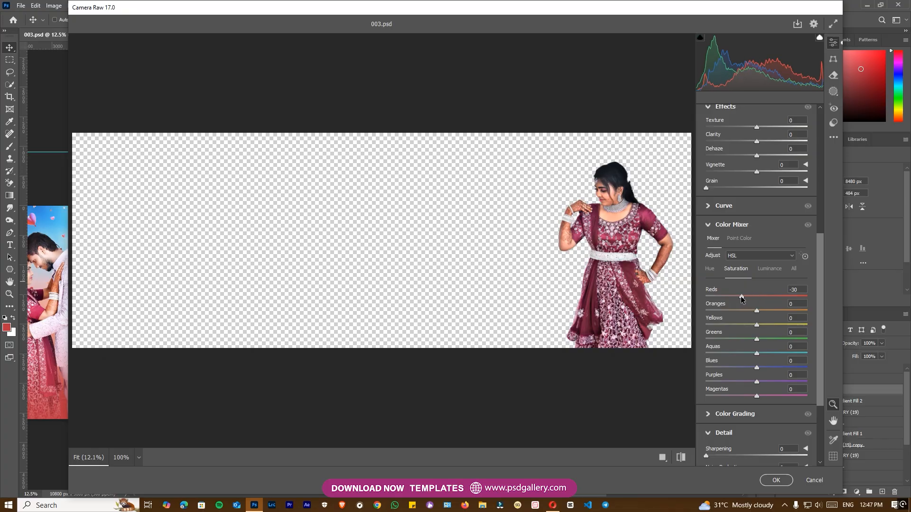
left_click(755, 309)
mouse_move(752, 309)
left_mouse_down()
mouse_move(745, 309)
mouse_move(758, 307)
left_mouse_up()
left_click(769, 269)
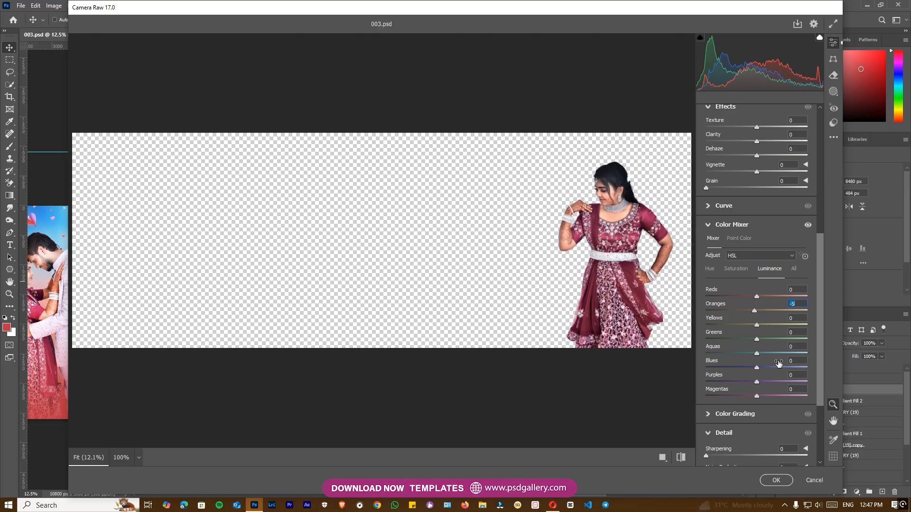
Lower the Oranges saturation to -21 in the Color Mixer and apply the Camera Raw adjustments to the bride
left_click(738, 271)
left_click_drag(650, 201, 726, 204)
left_click_drag(749, 309, 744, 308)
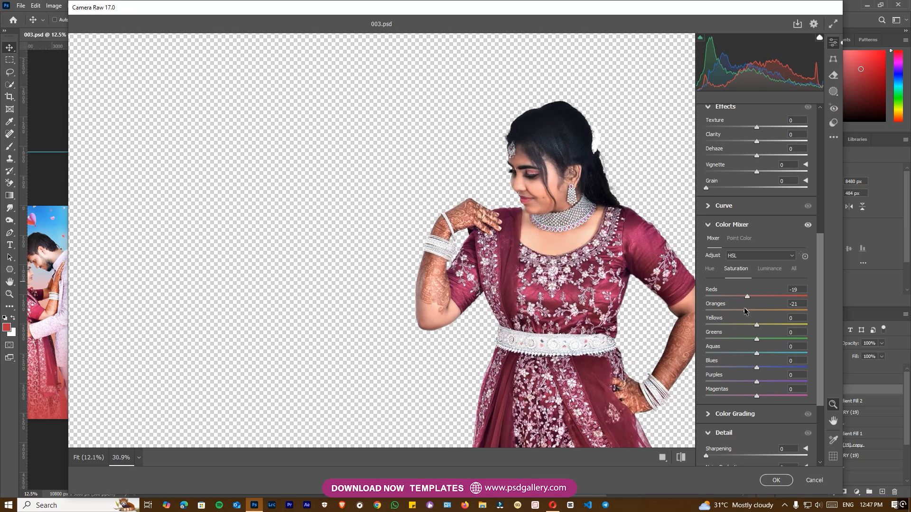
left_click(776, 480)
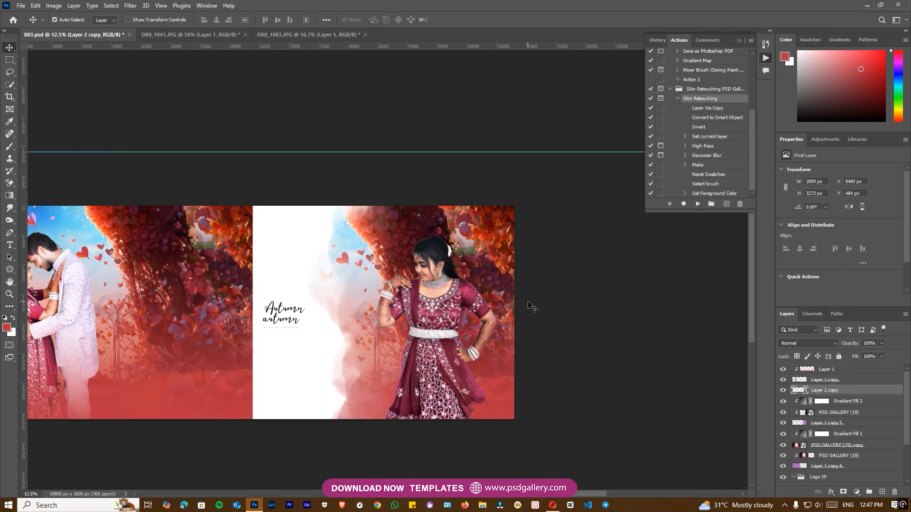
Raise the saturation of the bride's Layer 2 copy slightly with Hue/Saturation
key("ctrl+plus")
left_click_drag(207, 341, 234, 326)
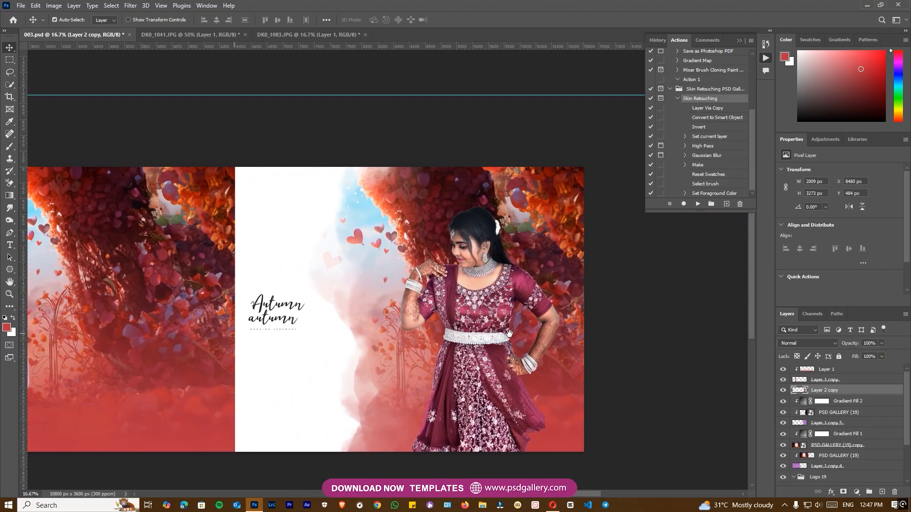
left_click_drag(567, 360, 400, 340)
left_click(350, 310, "ctrl")
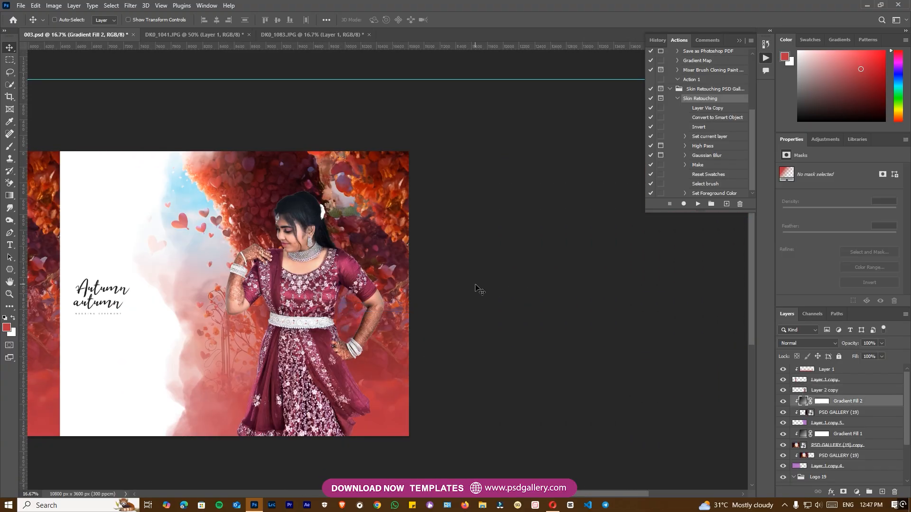
key("ctrl+plus")
right_click(272, 293)
left_click(307, 296)
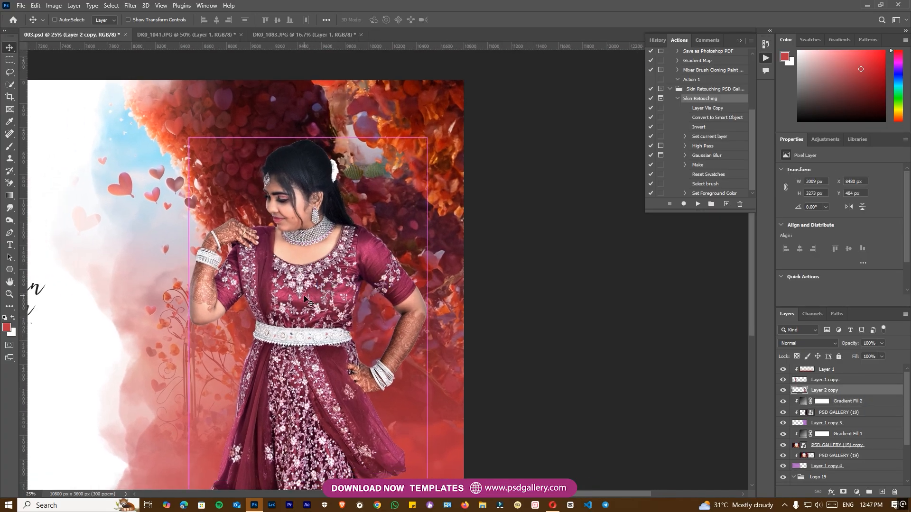
key("ctrl+u")
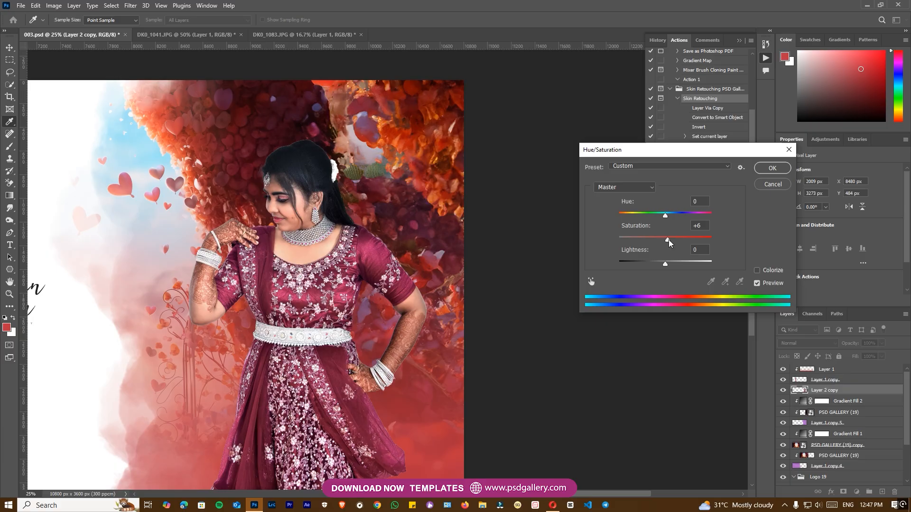
left_click_drag(668, 240, 670, 240)
left_click(778, 168)
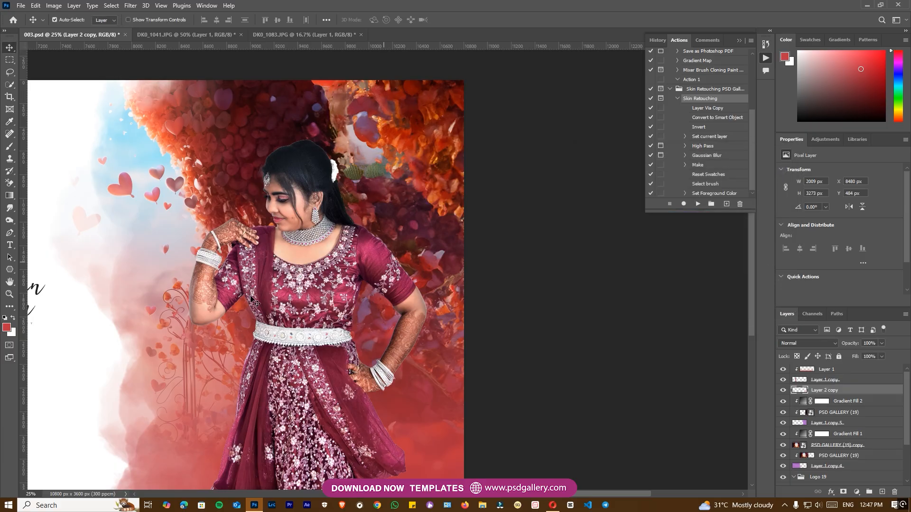
Raise the saturation of the couple's Layer 1 copy slightly with Hue/Saturation
left_click_drag(157, 297, 375, 297)
right_click(260, 296)
left_click_drag(274, 304, 273, 301)
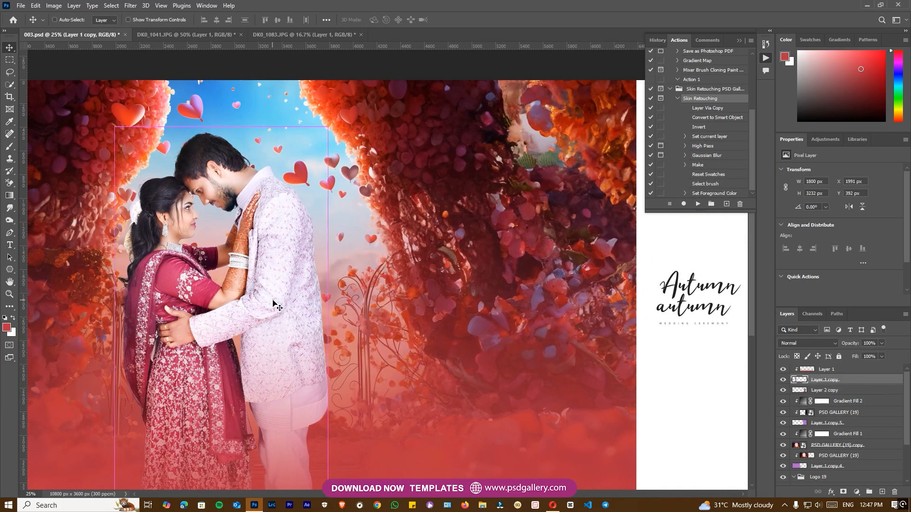
key("ctrl+u")
left_click_drag(666, 239, 669, 239)
left_click(783, 169)
Sample the red background beside the bride's dress as foreground colour and reselect the bride's Layer 2 copy
left_click_drag(460, 337, 90, 341)
left_click_drag(478, 356, 215, 309)
left_click(411, 317)
key("i")
left_click(493, 371)
key("v")
right_click(388, 363)
left_click(402, 368)
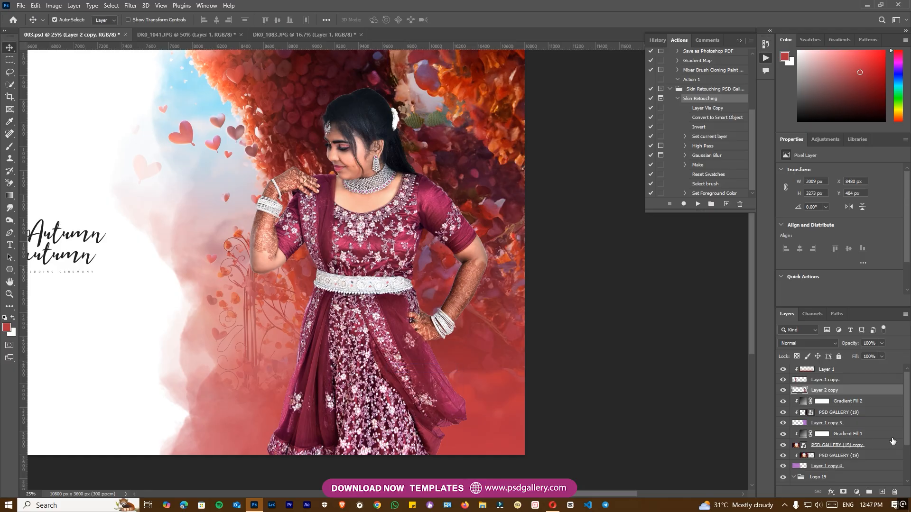
Add a linear red-to-transparent gradient fill at 90° and 100% scale above the bride and clip it to her layer
left_click(859, 490)
left_click(853, 326)
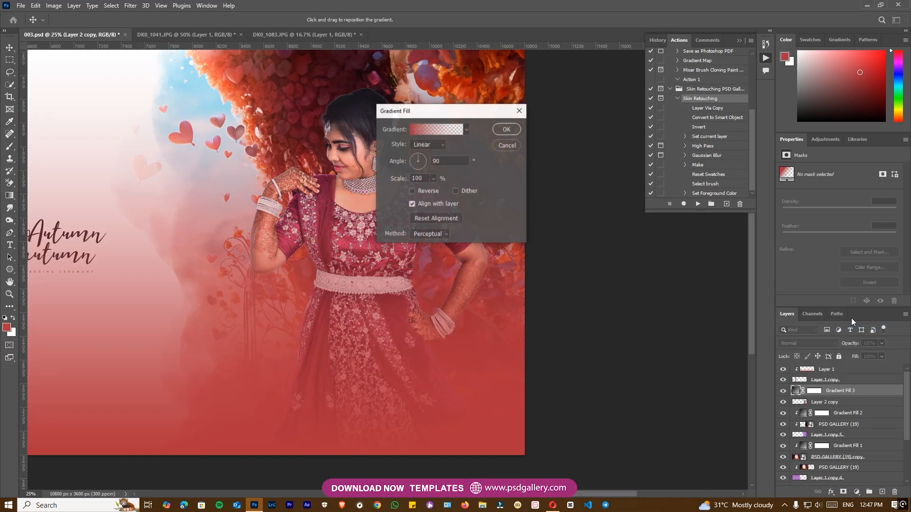
left_click(506, 129)
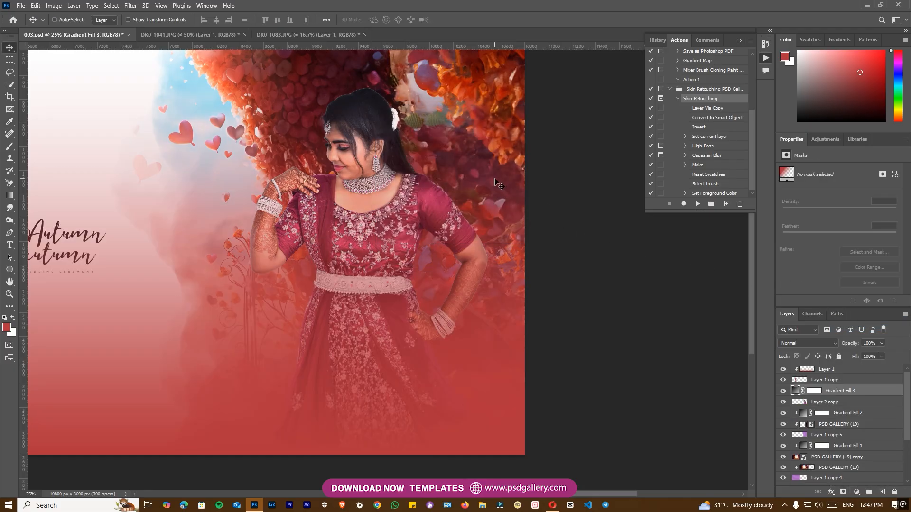
key("ctrl+alt+g")
key("ctrl+minus")
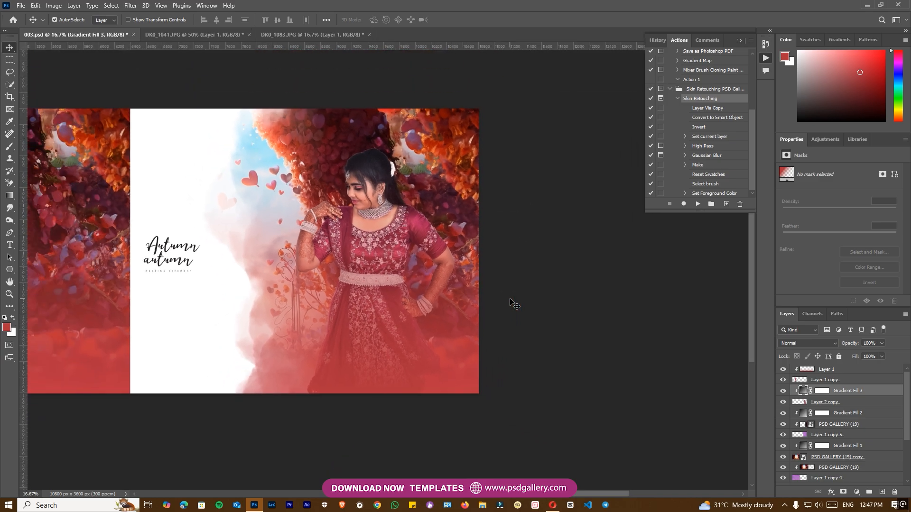
Add a blank layer above Gradient Fill 3, release the gradient's clipping mask and merge both into one pixel layer
left_click(879, 492)
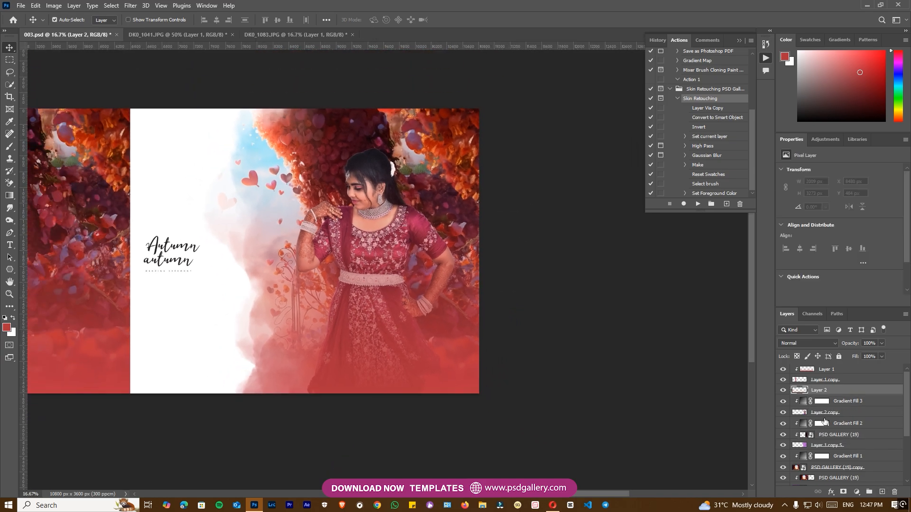
right_click(849, 405)
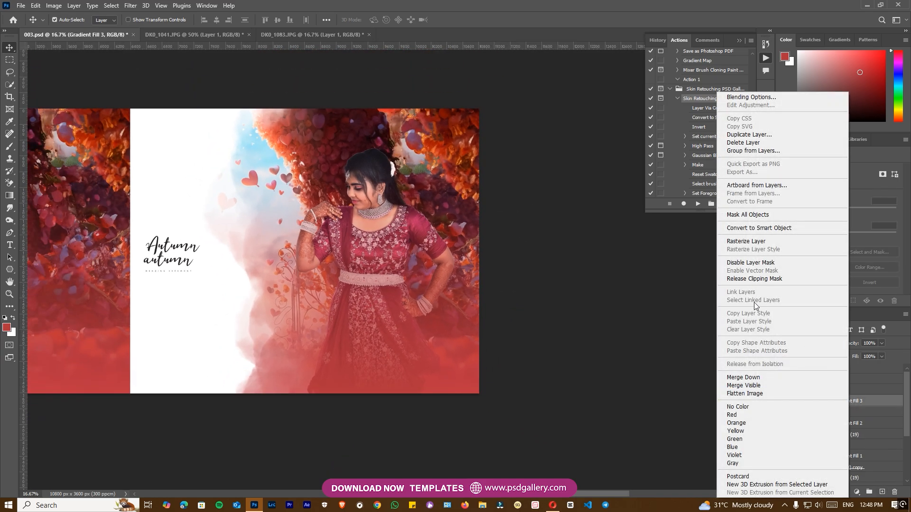
left_click(754, 279)
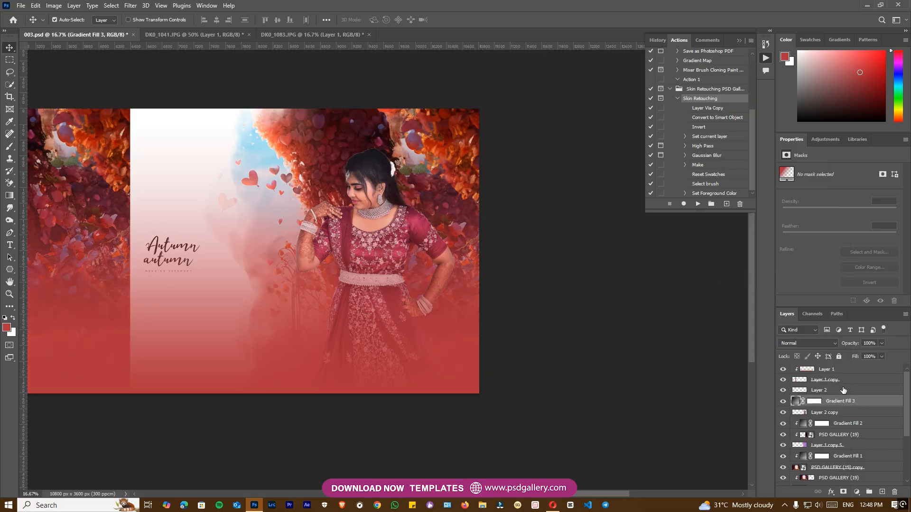
left_click(842, 392, "shift")
right_click(842, 393)
left_click(750, 378)
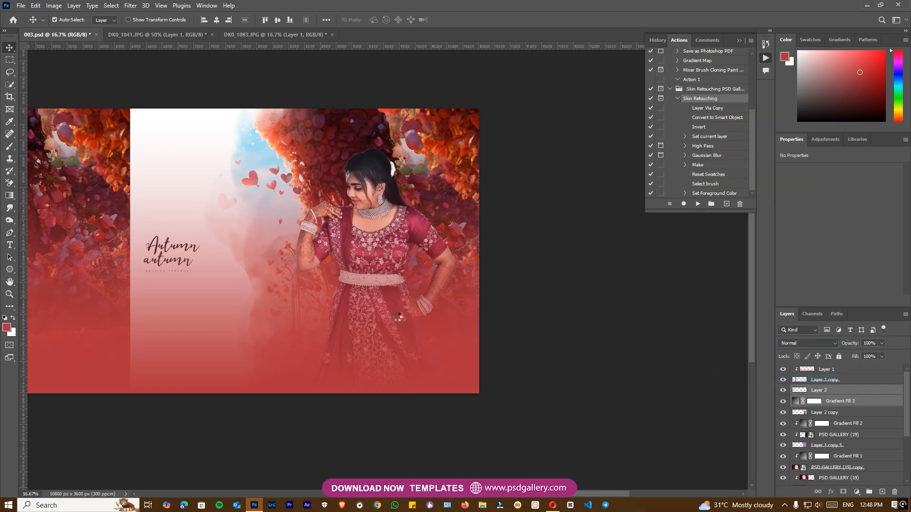
Clip the merged gradient layer to the bride and scale its height to about 33% over the lower part of her dress
key("ctrl+alt+g")
left_click_drag(415, 314, 482, 400)
left_click_drag(446, 337, 475, 317)
key("ctrl+t")
left_click_drag(289, 192, 294, 373)
left_click_drag(298, 405, 380, 319)
key("Return")
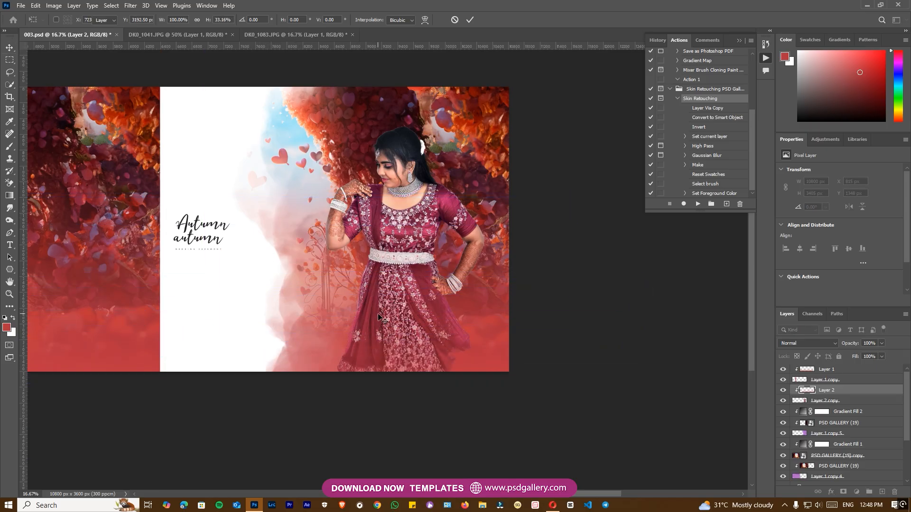
key("ctrl+plus")
key("ctrl+plus")
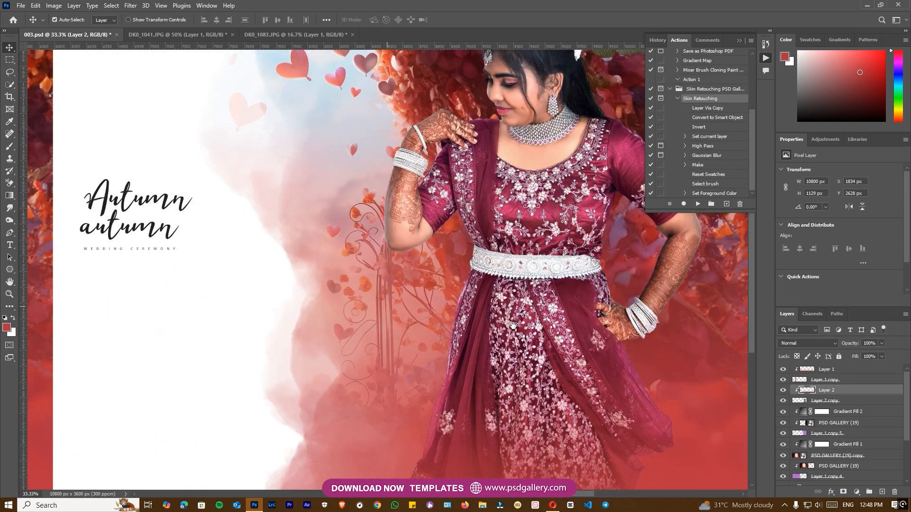
key("ctrl+plus")
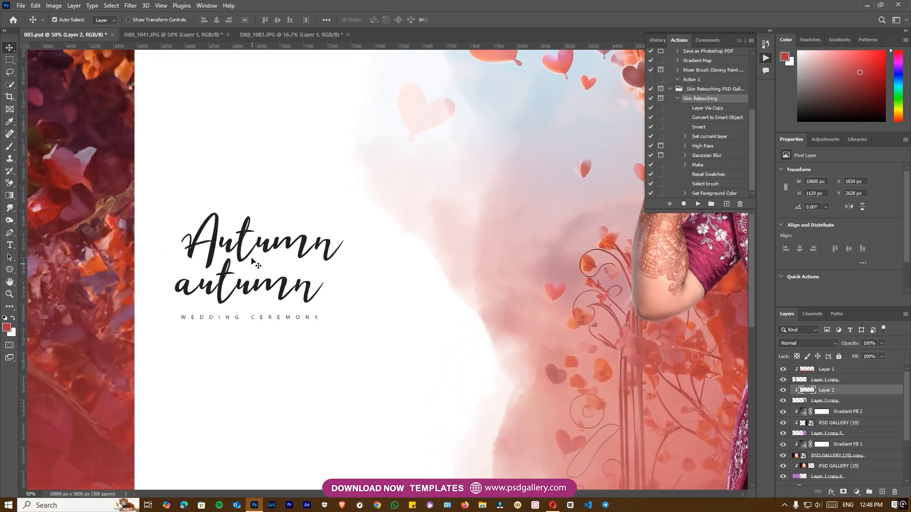
double_click(252, 260)
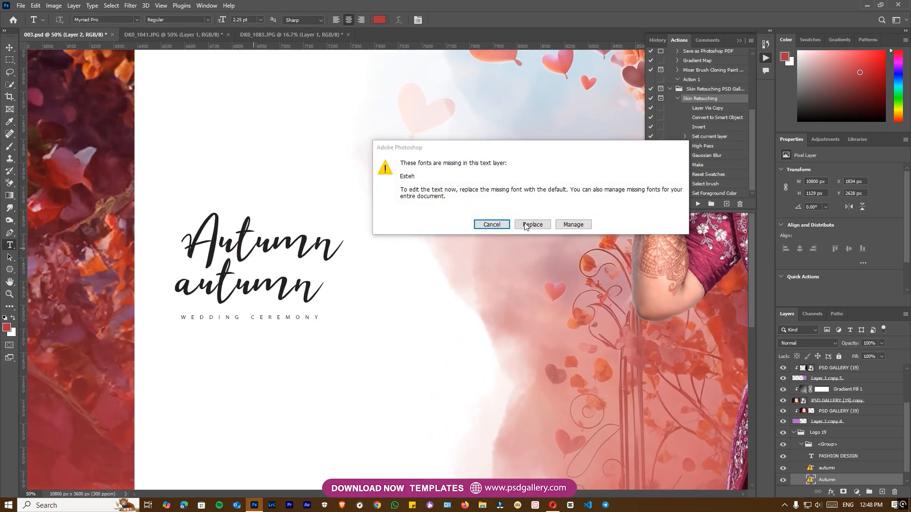
left_click(525, 225)
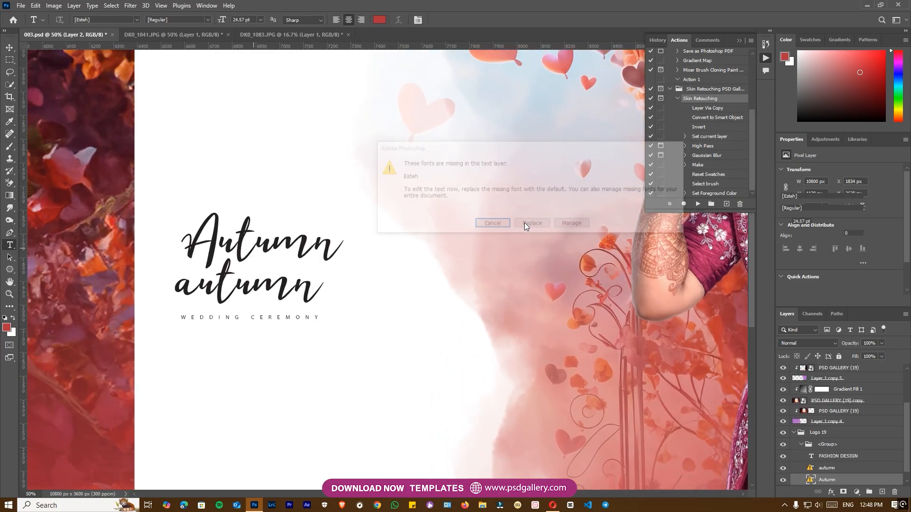
left_click(366, 232)
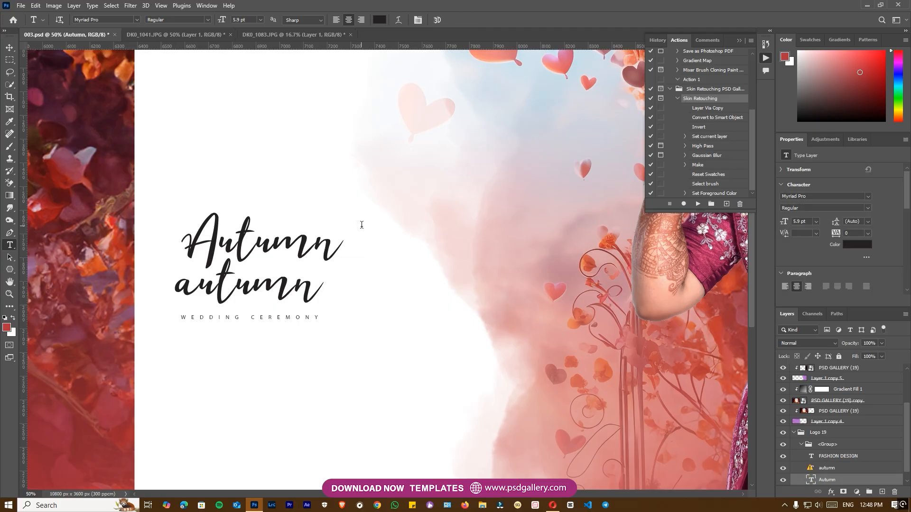
left_click(440, 20)
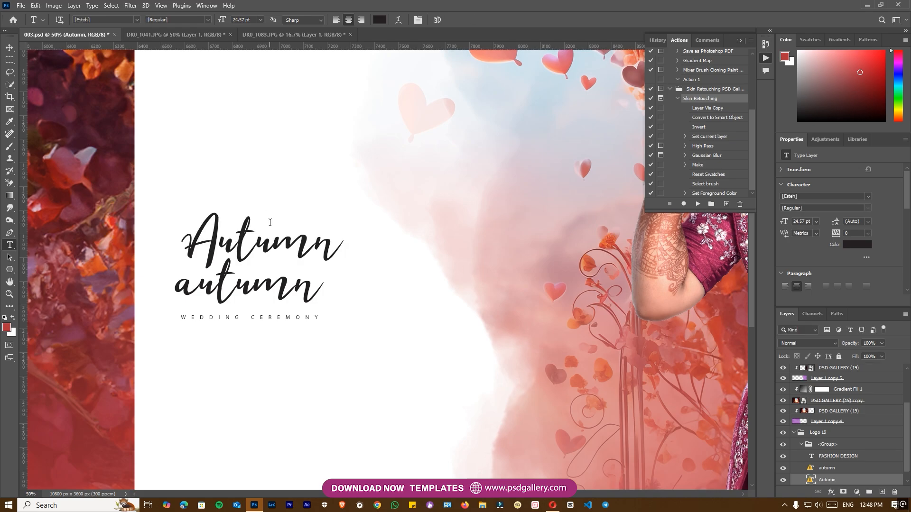
Replace the missing font in the "Autumn" title with the default and change its text to the groom's first name
left_click(266, 250)
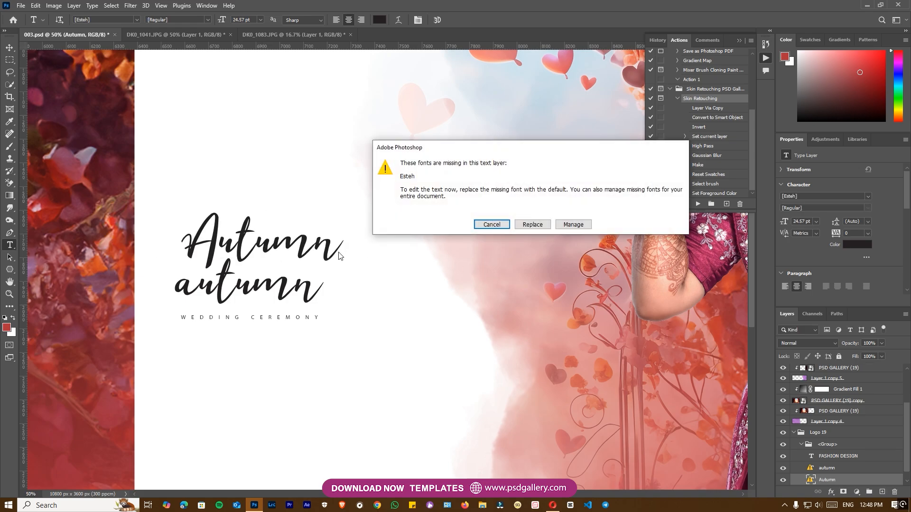
left_click(532, 225)
key("ctrl+a")
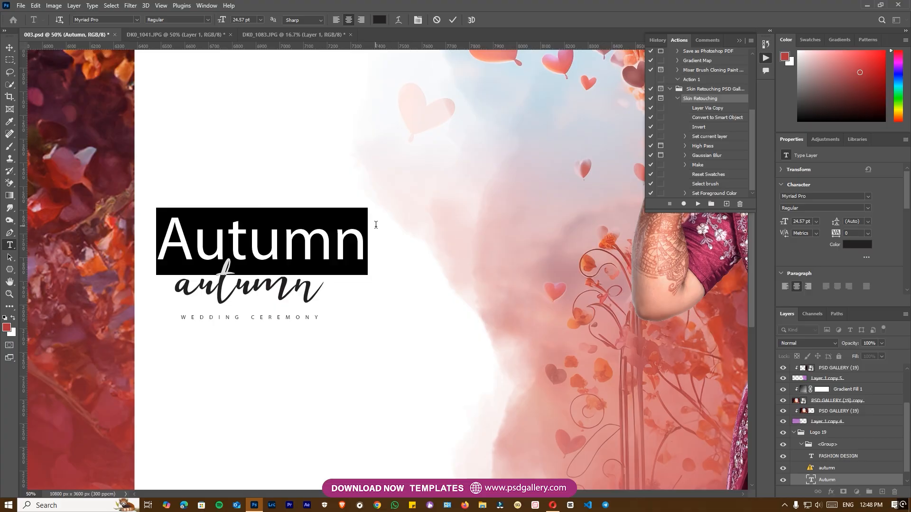
type("PVA")
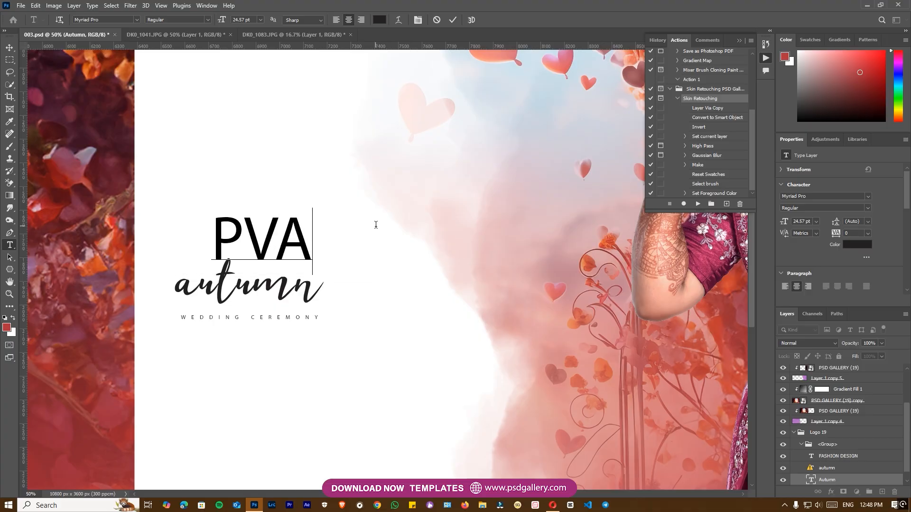
key("BackSpace")
key("BackSpace")
type("a")
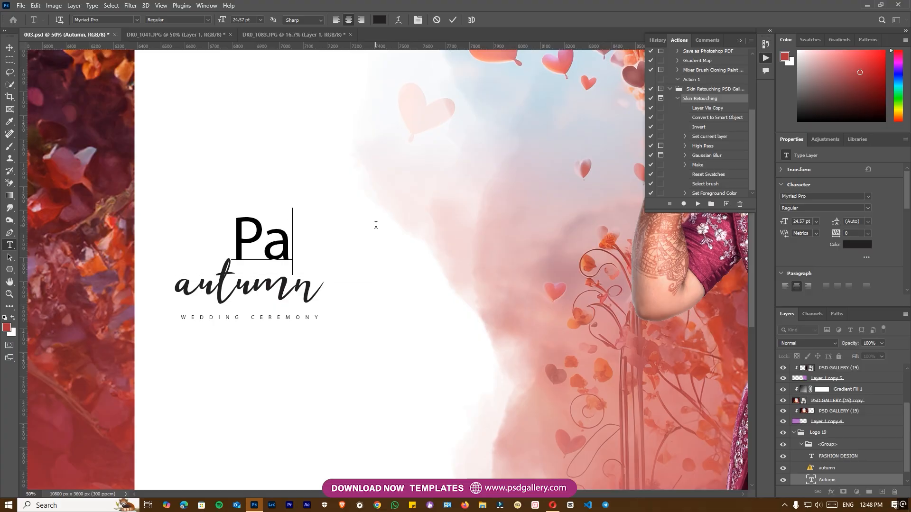
type("vanku")
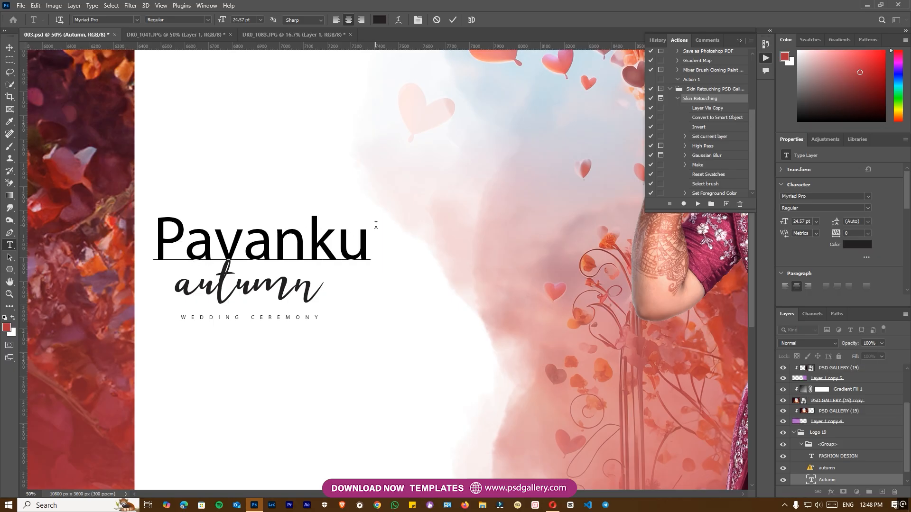
type("mar")
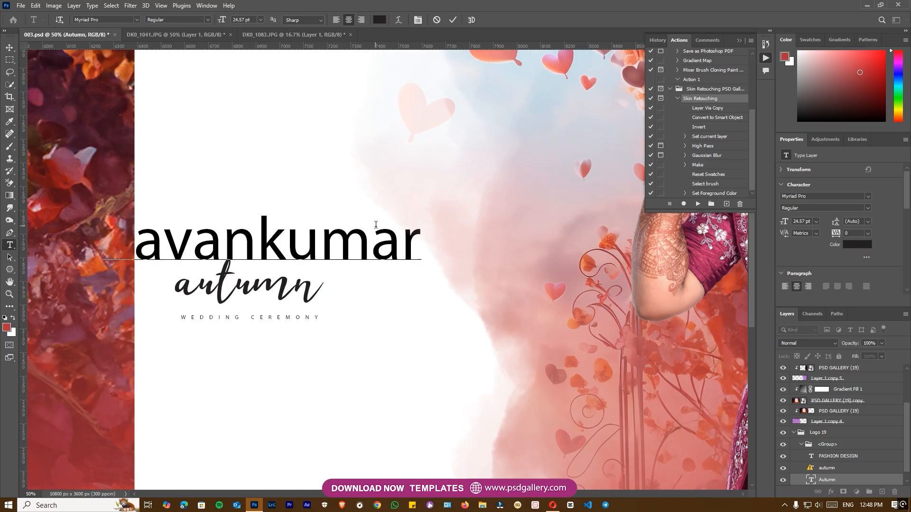
left_click(455, 21)
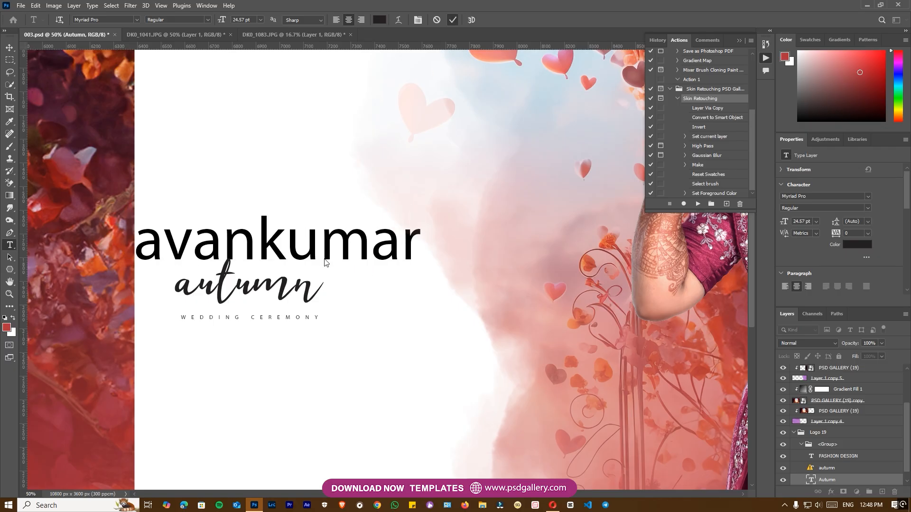
Move the groom's name upward and delete the lowercase "autumn" text layer beneath it
key("v")
right_click(275, 283)
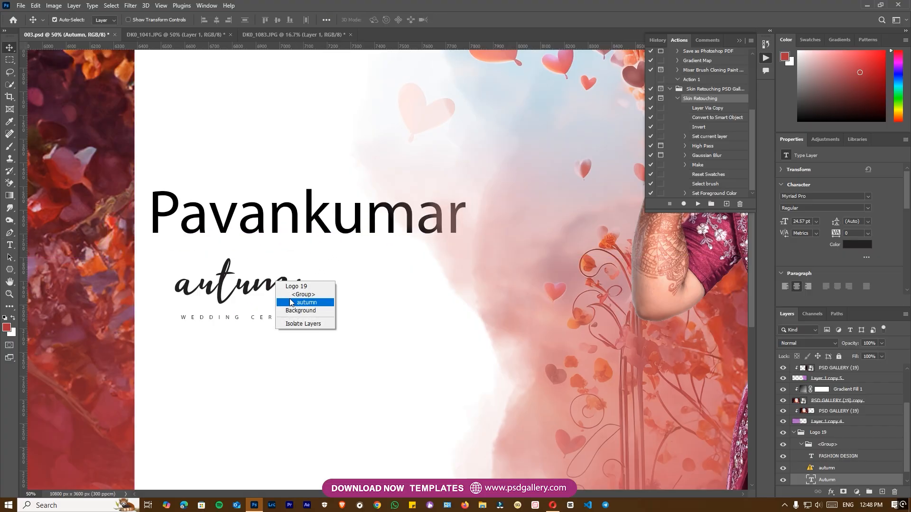
left_click(296, 303)
key("Delete")
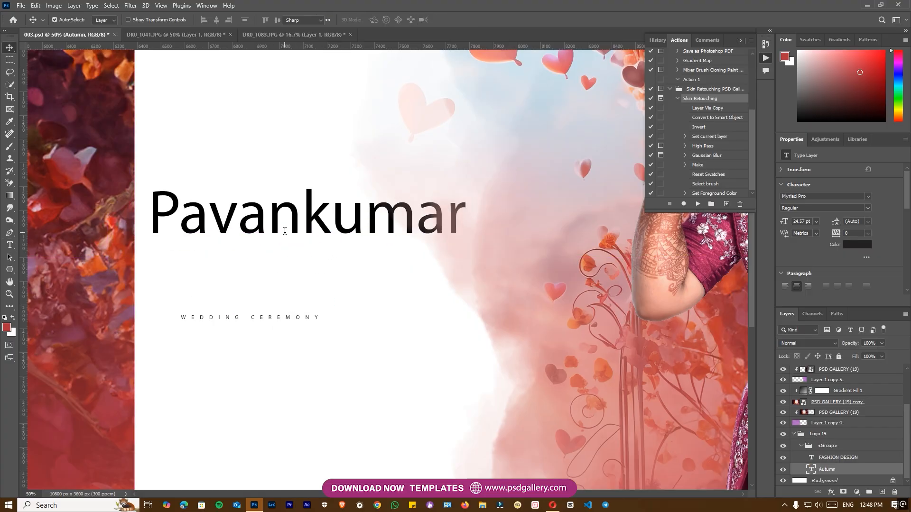
Set the groom's name in the mellony dry brush font at 17 pt
double_click(290, 242)
key("ctrl+a")
left_click(137, 20)
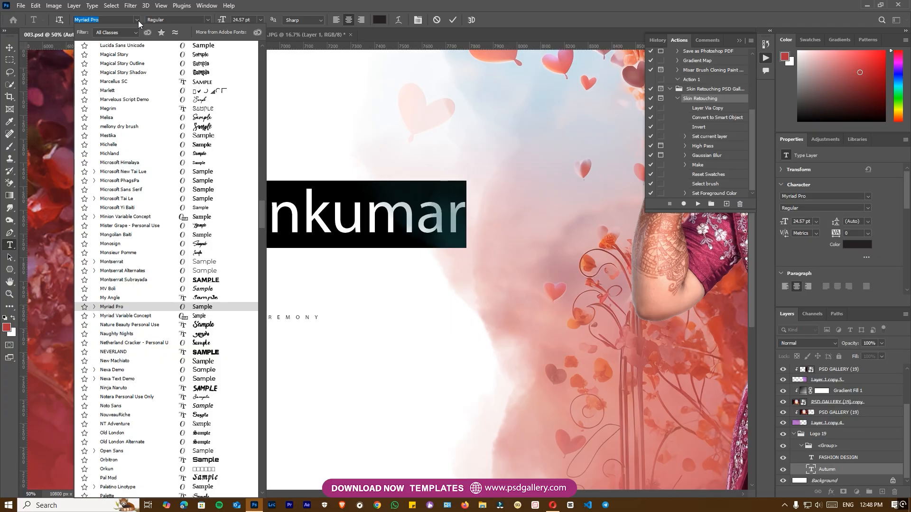
left_click(194, 127)
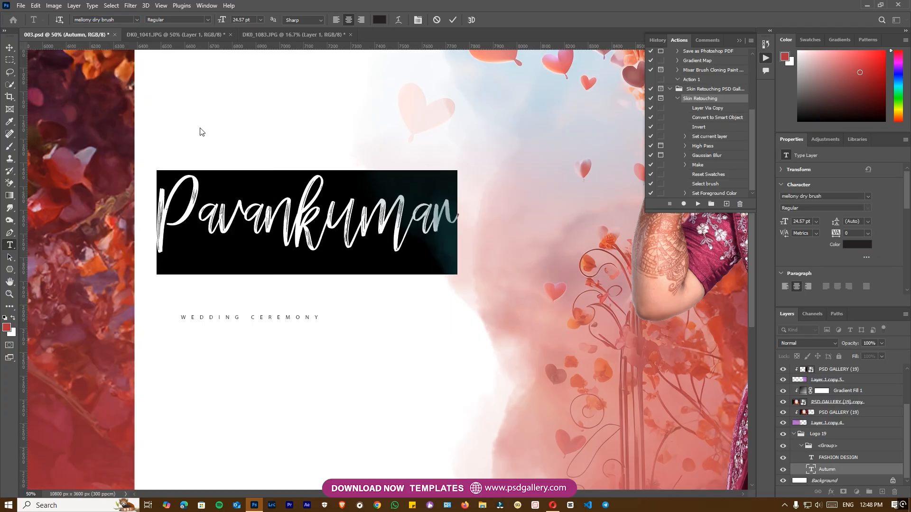
left_click_drag(229, 20, 221, 22)
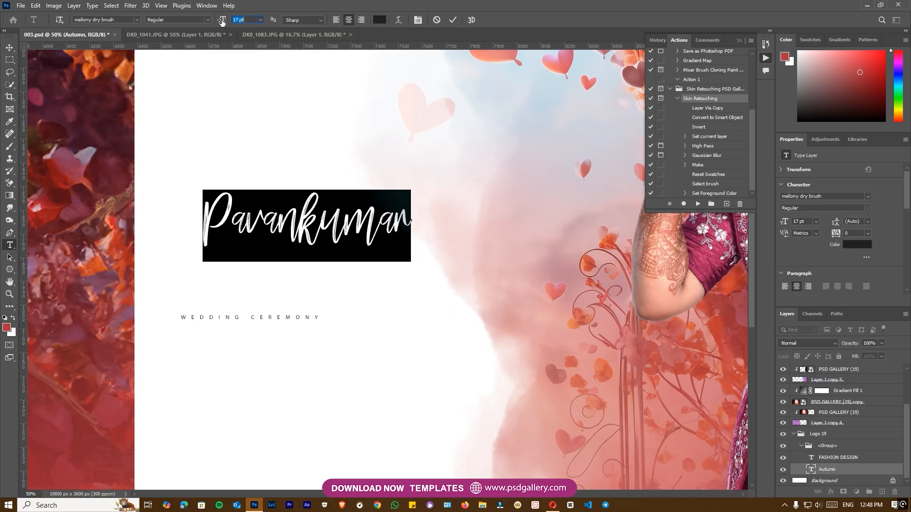
left_click(453, 20)
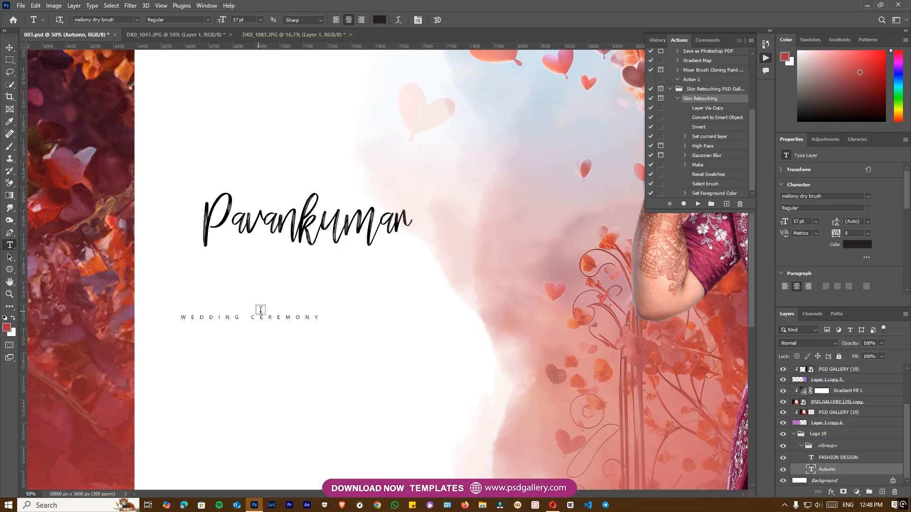
Reposition the groom's name above the WEDDING CEREMONY line and place a duplicate of it directly below
key("v")
mouse_move(276, 317)
left_mouse_down()
mouse_move(311, 321)
mouse_move(287, 325)
left_mouse_up()
right_click(311, 220)
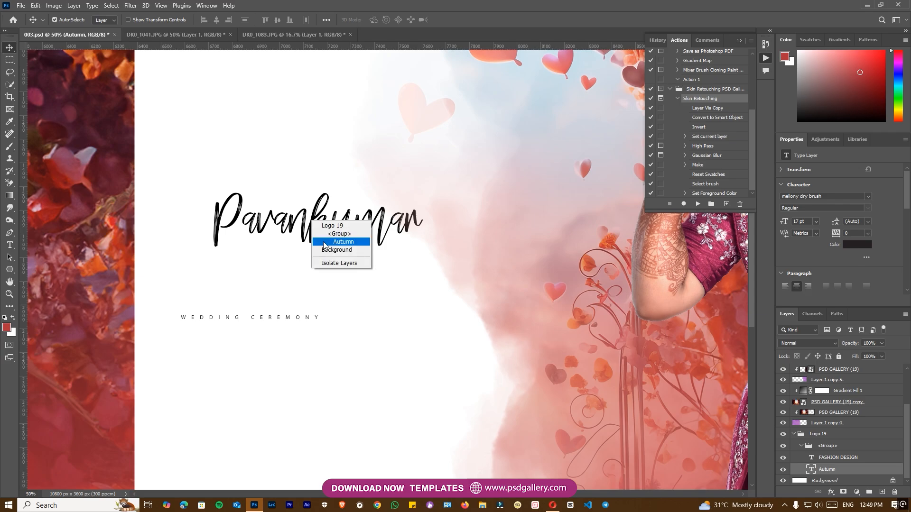
left_click(327, 242)
left_click_drag(308, 224, 325, 247)
Replace the duplicated text with the bride's first name
double_click(301, 263)
key("ctrl+a")
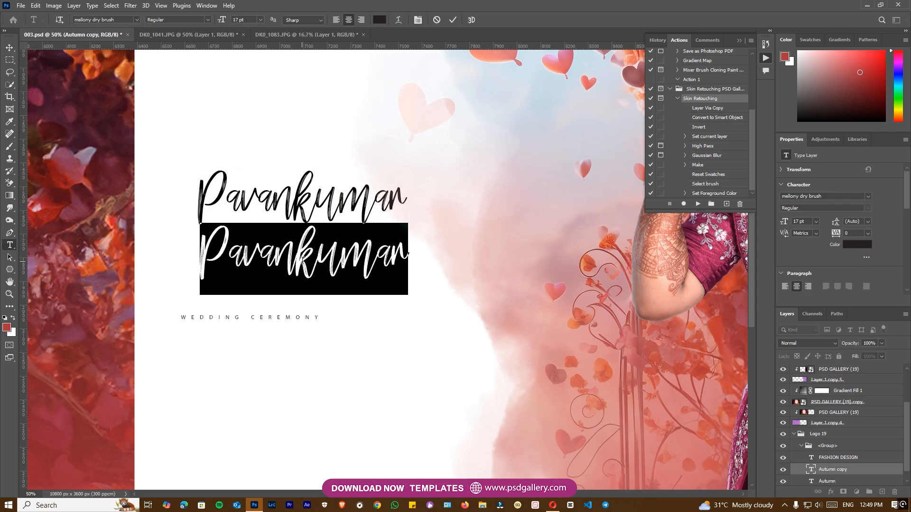
type("Priyanka")
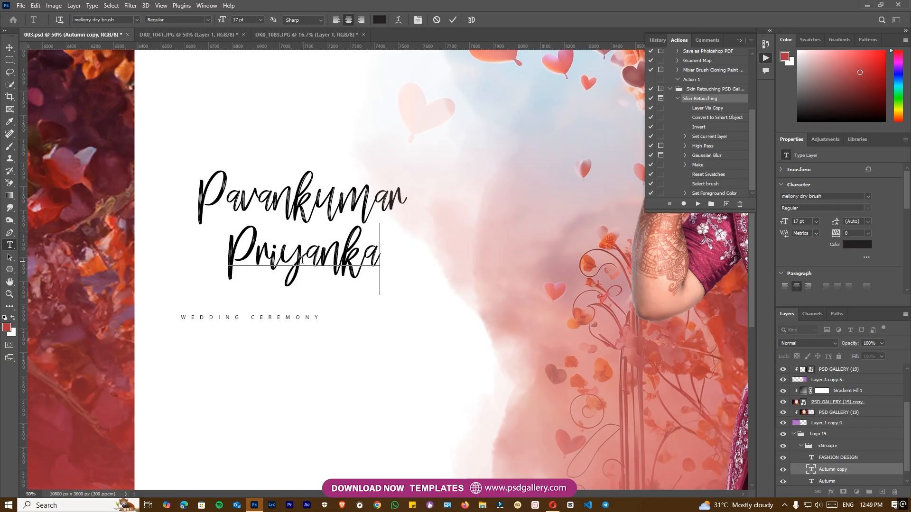
key("ctrl+Return")
Move the WEDDING CEREMONY subtitle up so it sits centred just under the bride's name
key("v")
right_click(288, 319)
left_click(309, 339)
left_click_drag(294, 316, 350, 302)
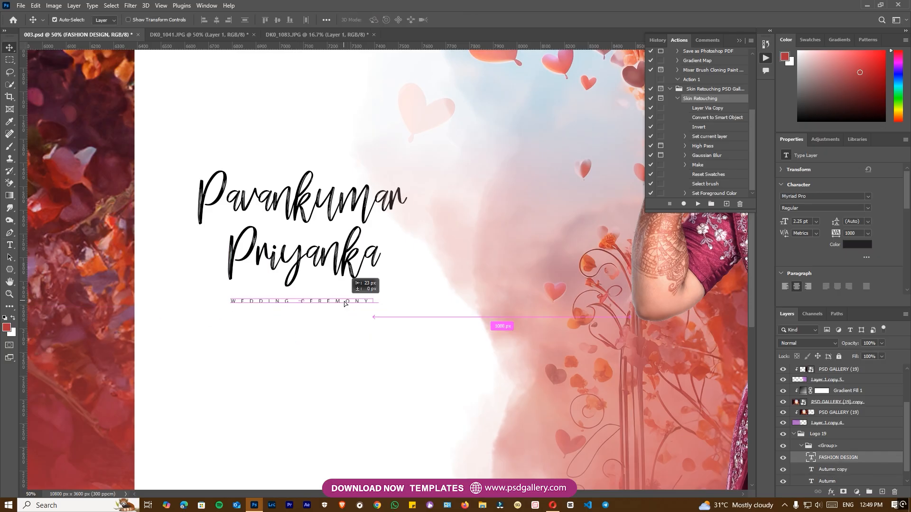
Collapse the Actions panel and examine the finished spread, checking the couple, the title text and the bride up close
scroll(353, 285, "down", 4)
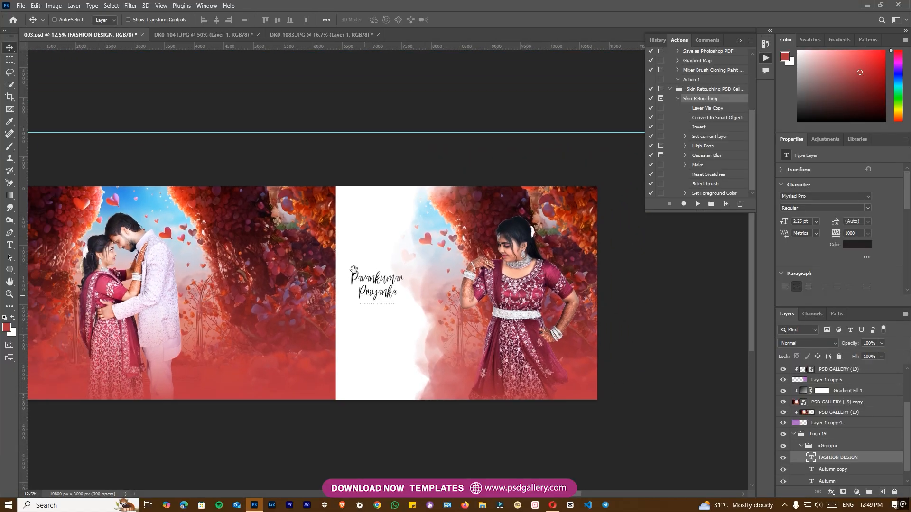
left_click_drag(349, 269, 399, 269)
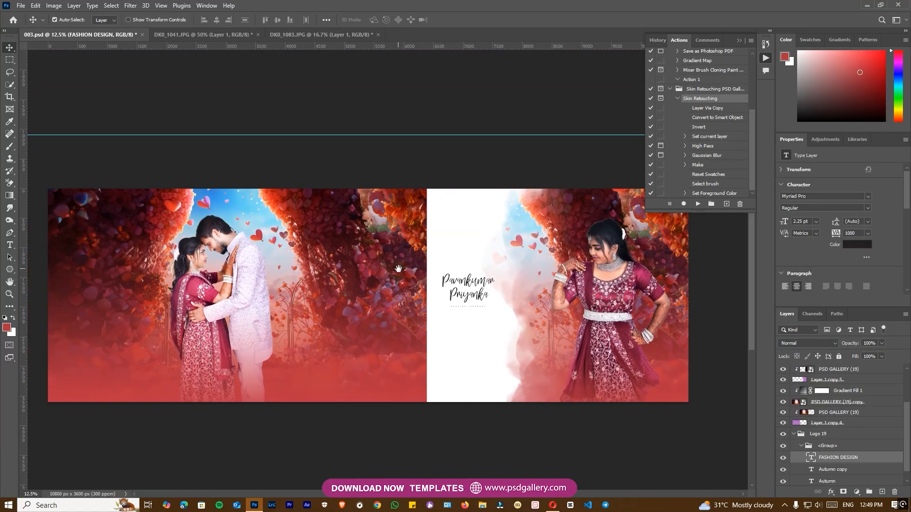
left_click(739, 40)
scroll(400, 243, "up", 1)
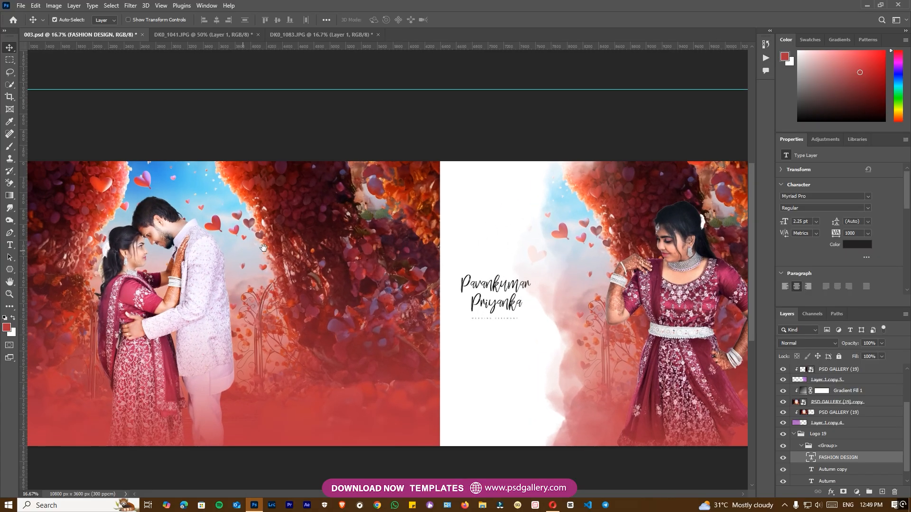
scroll(384, 248, "up", 3)
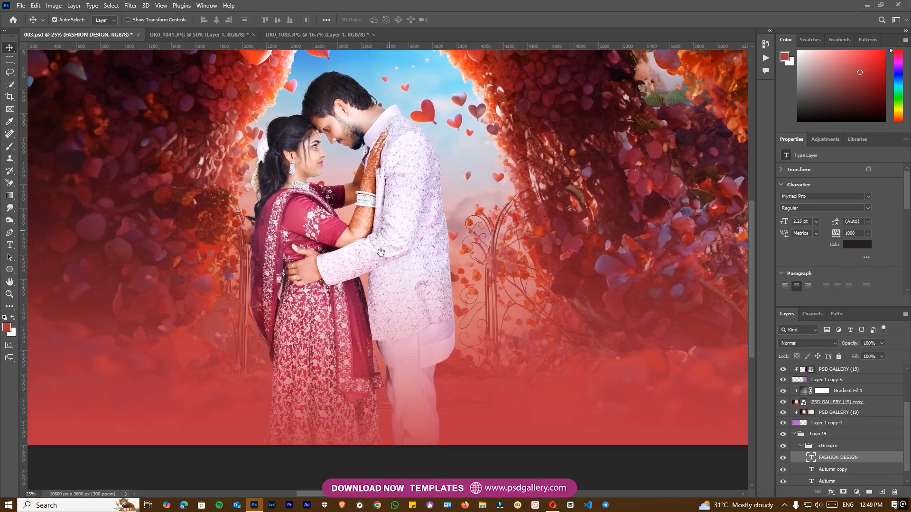
left_click_drag(390, 228, 371, 282)
left_click_drag(626, 286, 344, 288)
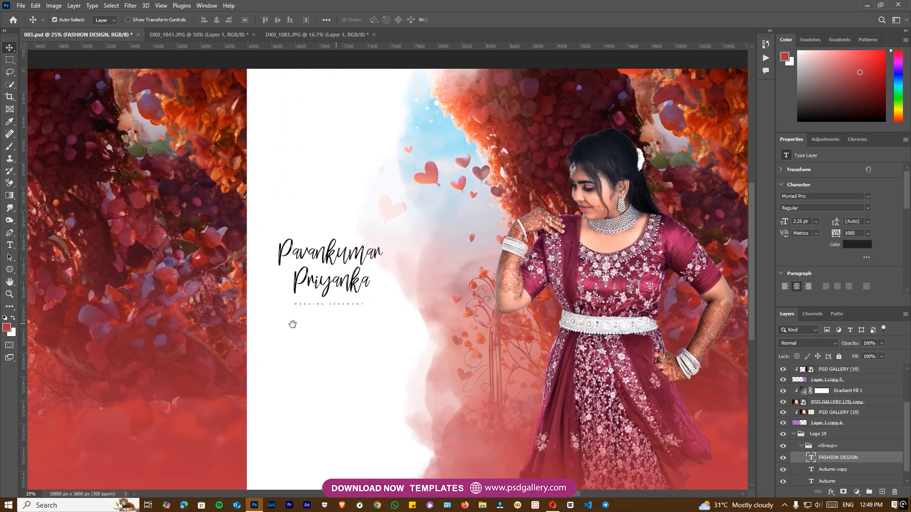
left_click_drag(304, 323, 590, 327)
left_click_drag(362, 333, 547, 336)
key("ctrl+equal")
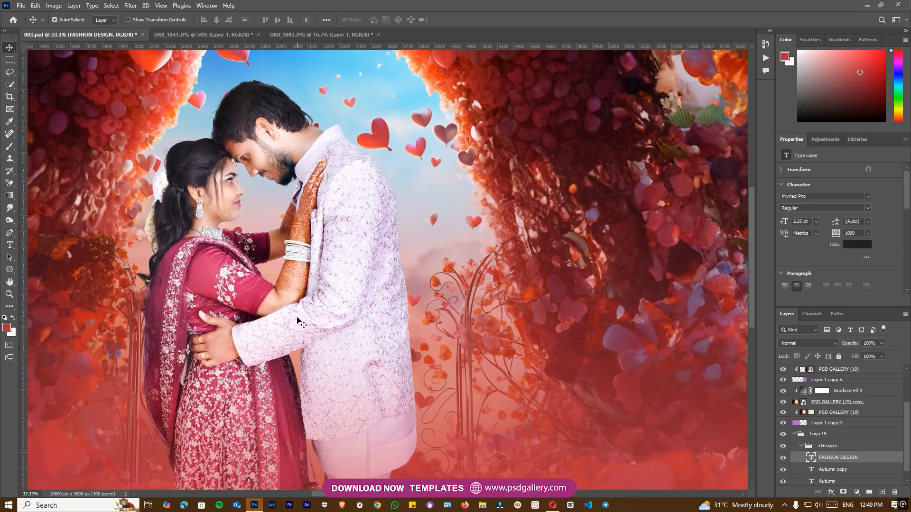
left_click_drag(252, 279, 378, 318)
key("ctrl+equal")
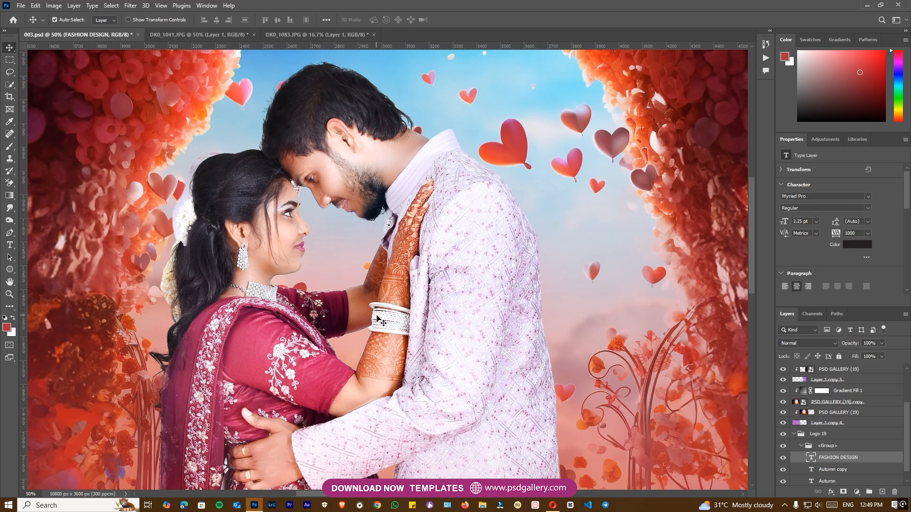